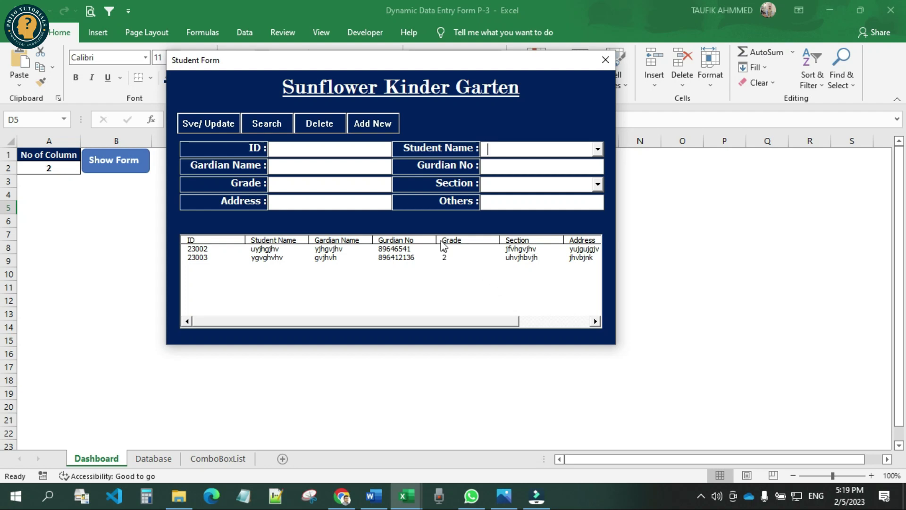
Step: Reposition the Student Form and inspect the Student Name and Section dropdown items
drag(388, 65, 409, 93)
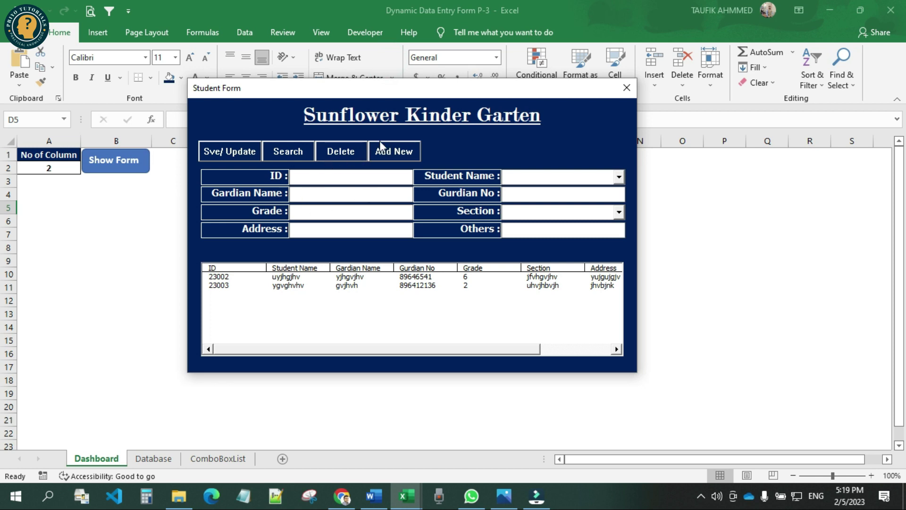
drag(436, 93, 455, 98)
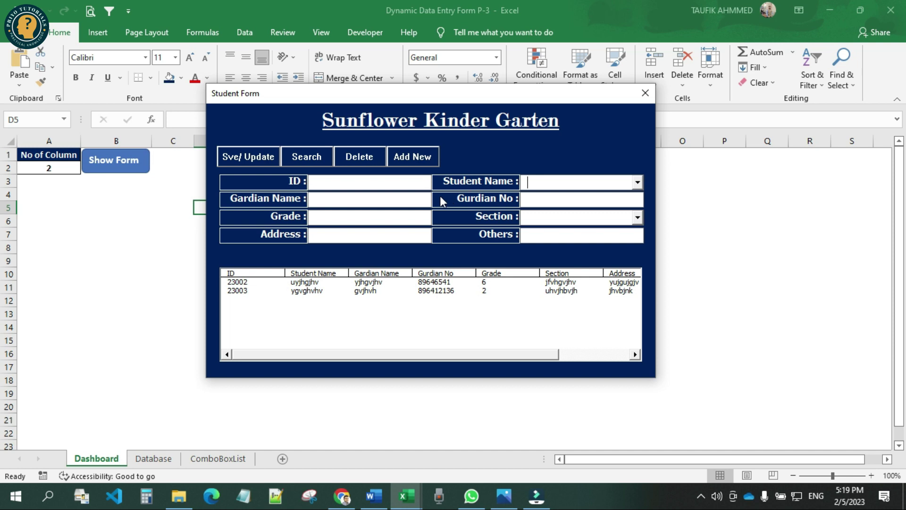
drag(420, 97, 399, 102)
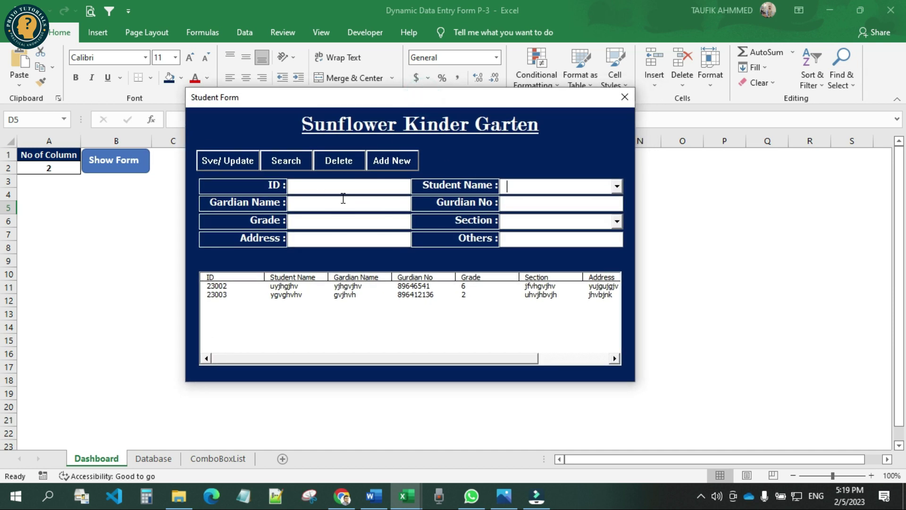
click(617, 187)
click(617, 187)
click(617, 221)
click(617, 221)
click(617, 187)
click(617, 187)
click(617, 187)
click(617, 220)
click(609, 156)
Step: Move the form again, recheck both dropdowns, and close the Student Form
drag(357, 108, 359, 120)
click(620, 198)
click(479, 200)
click(620, 234)
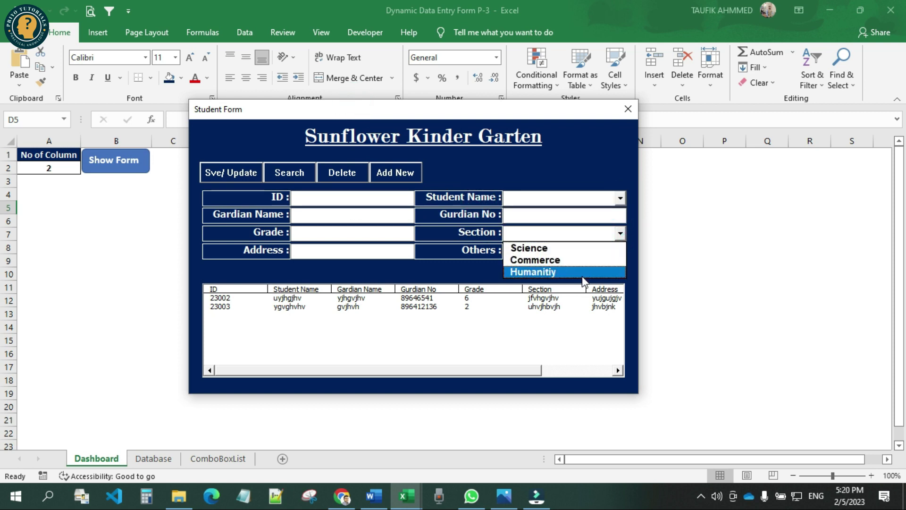
click(623, 112)
click(195, 247)
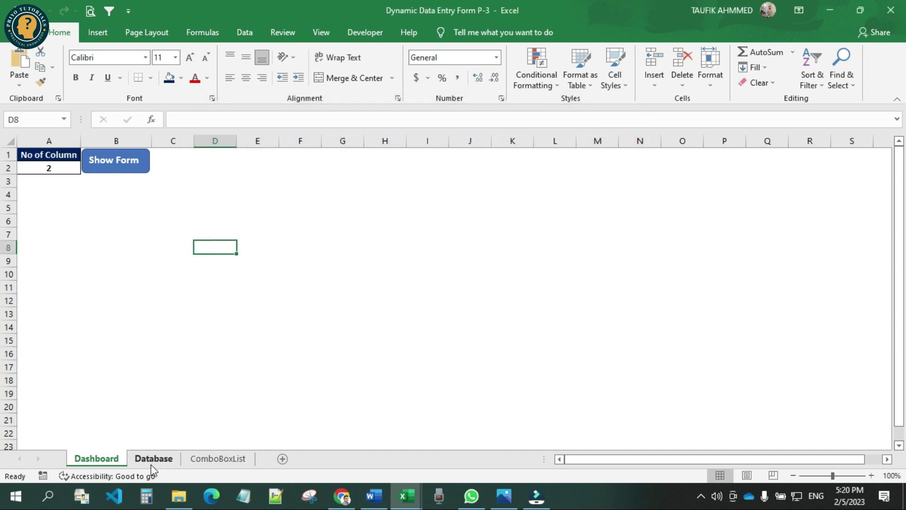
Step: On the Database sheet, clear the txt markers from A1, D1:E1 and G1:H1
click(152, 458)
click(238, 275)
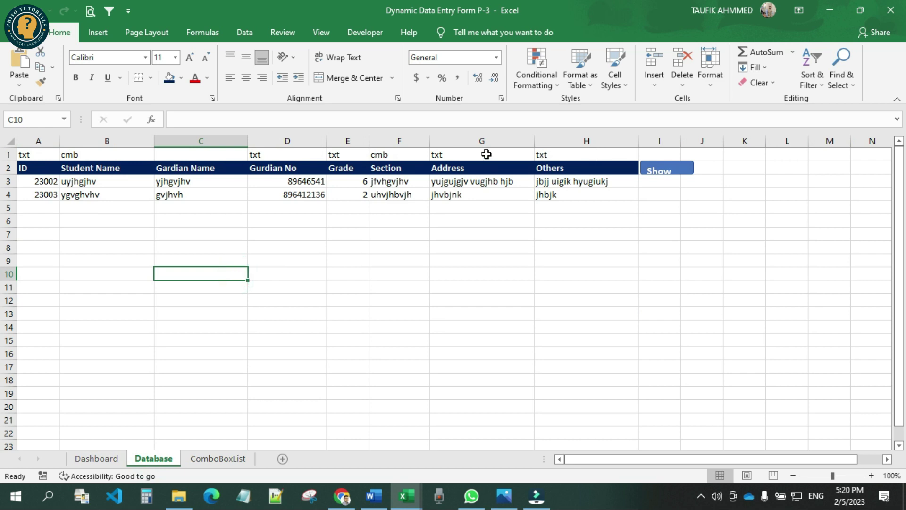
click(21, 154)
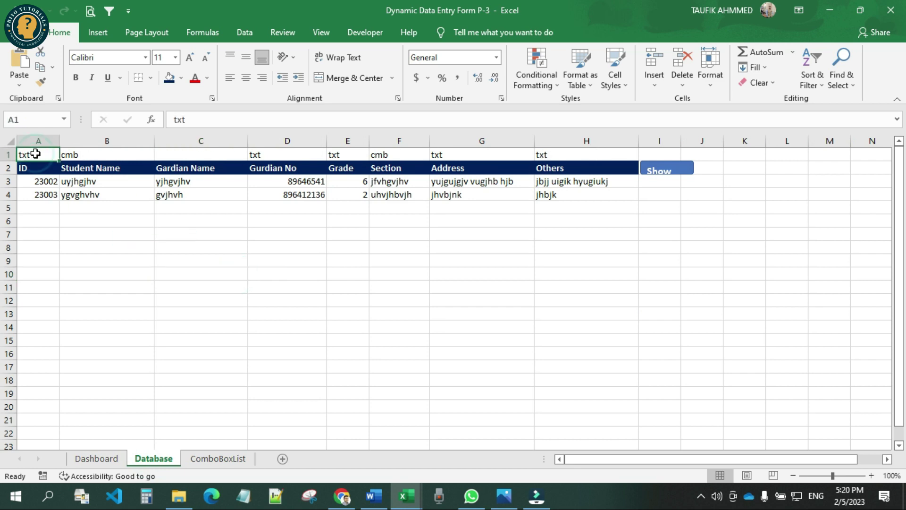
key(Delete)
drag(271, 156, 355, 160)
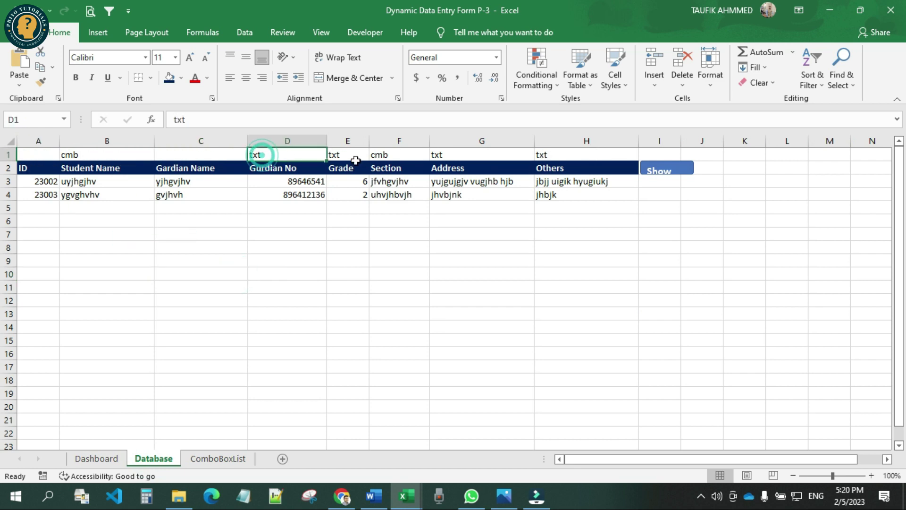
key(Delete)
drag(439, 154, 546, 154)
key(Delete)
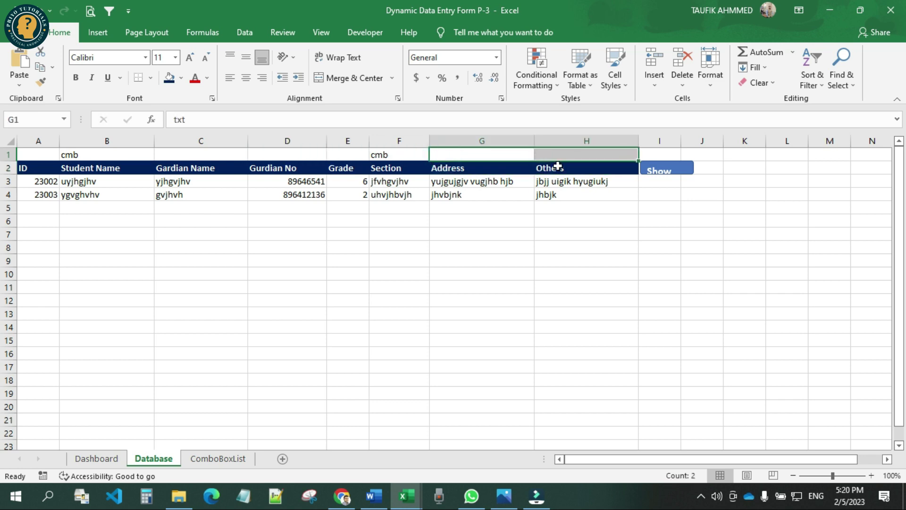
click(591, 233)
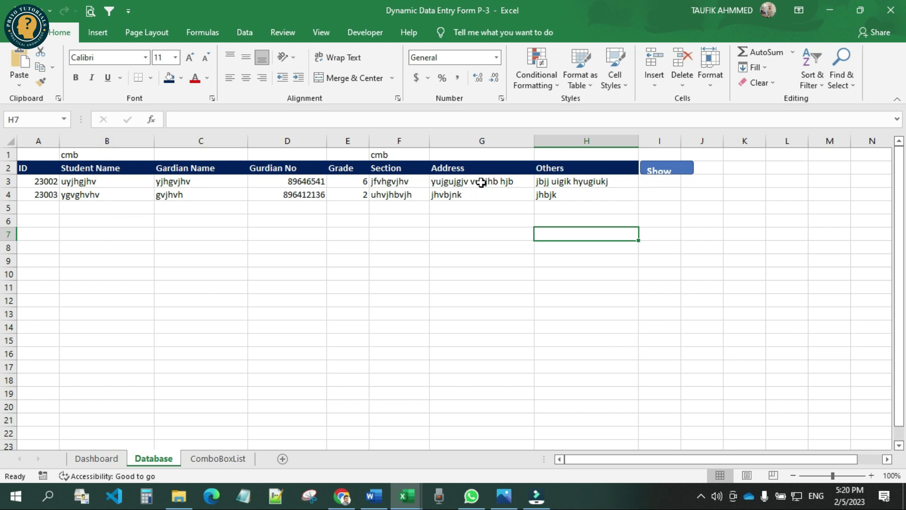
Step: Review the remaining cmb markers, then test the form's Student Name and Section fields
click(393, 159)
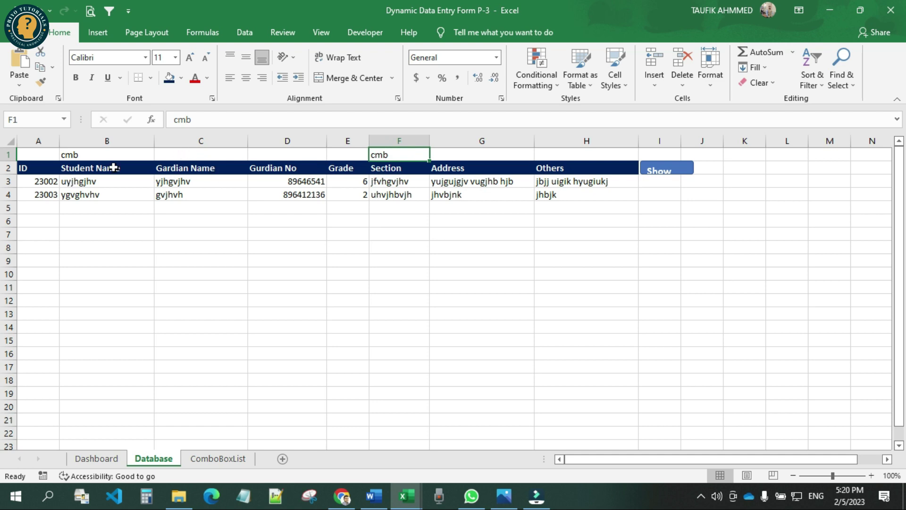
click(387, 168)
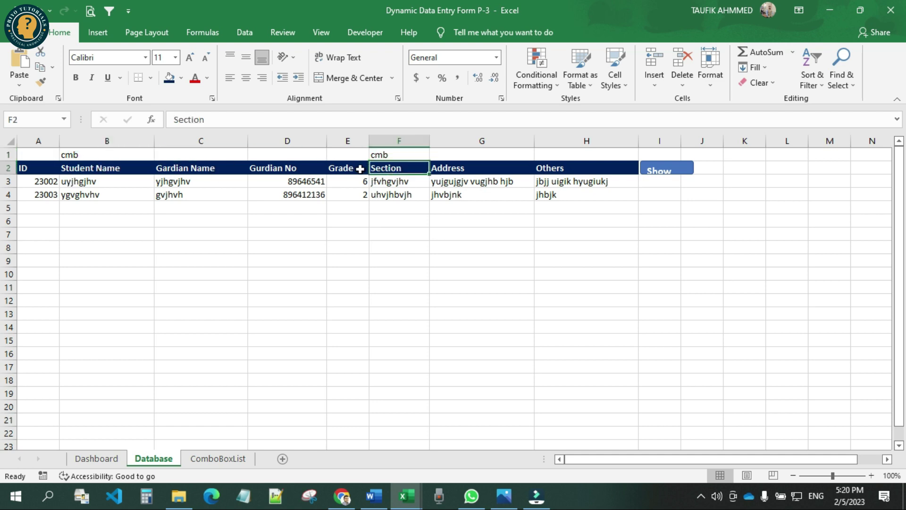
click(95, 168)
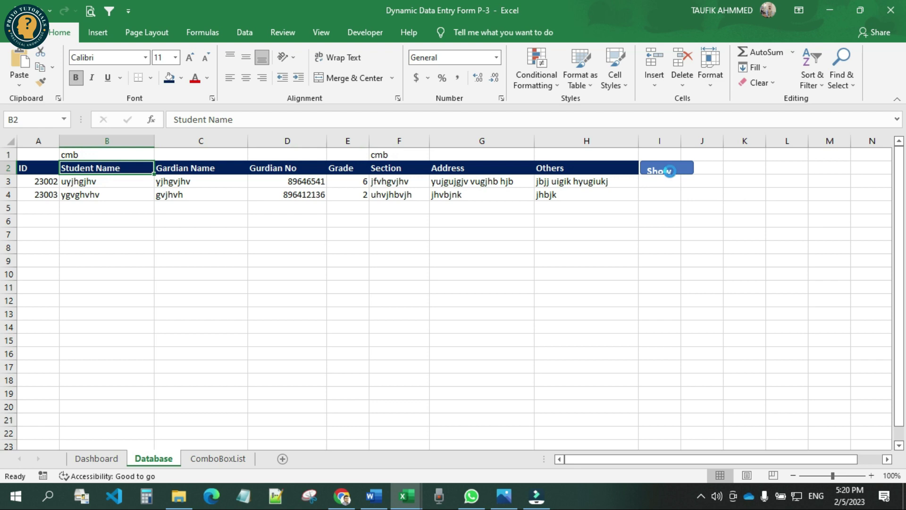
click(669, 171)
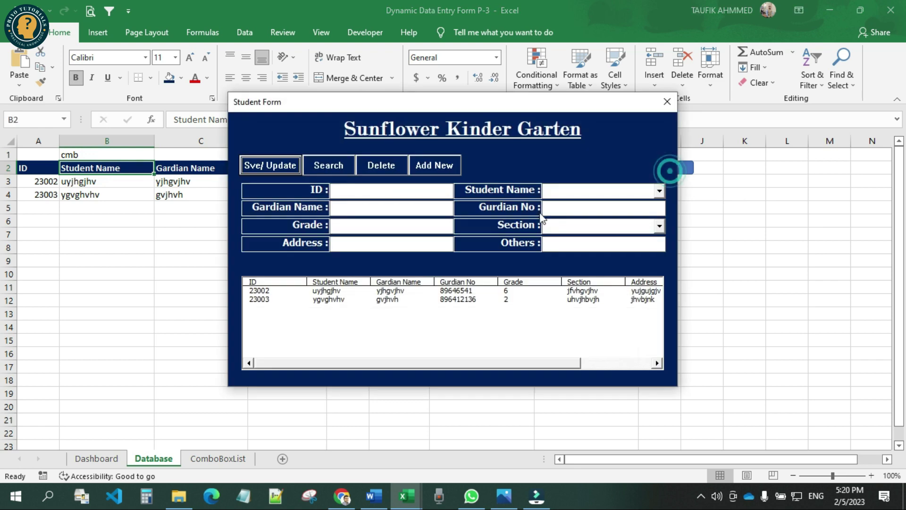
click(662, 195)
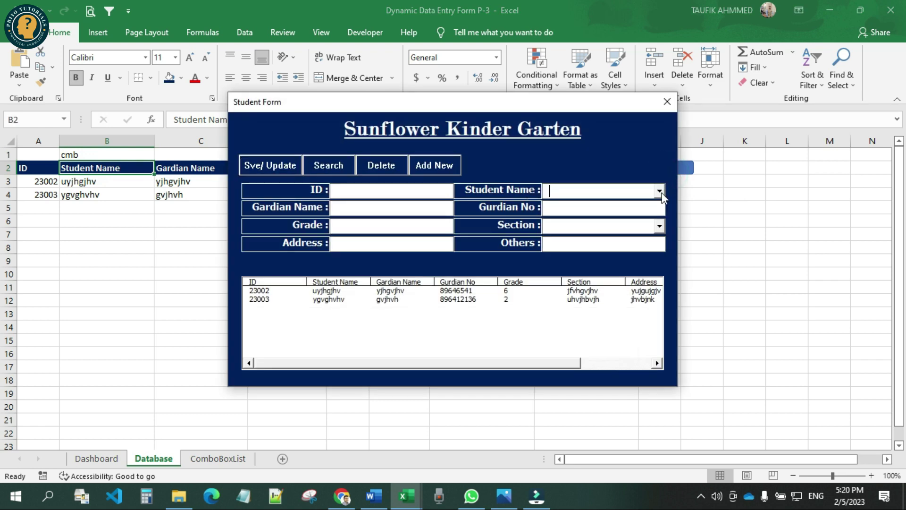
click(660, 227)
click(667, 101)
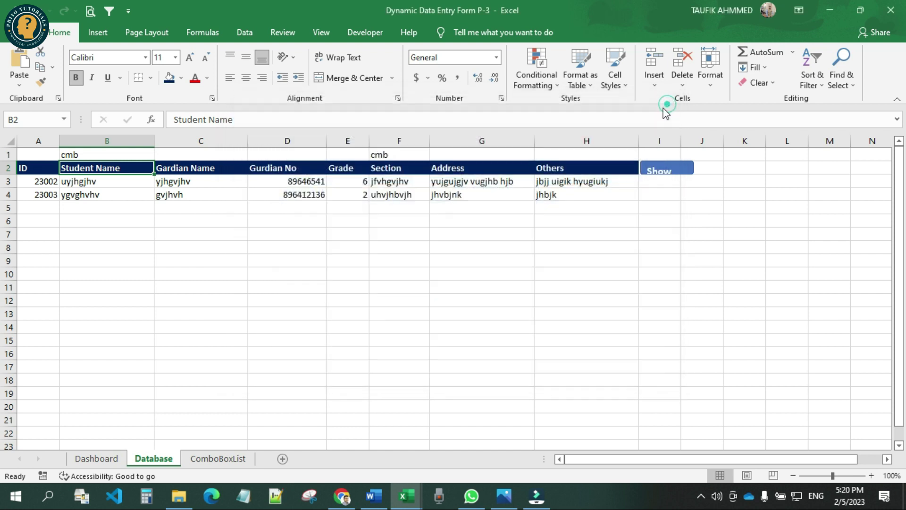
Step: Enter cmb in C1 above Gardian Name and in E1 above Grade
click(202, 156)
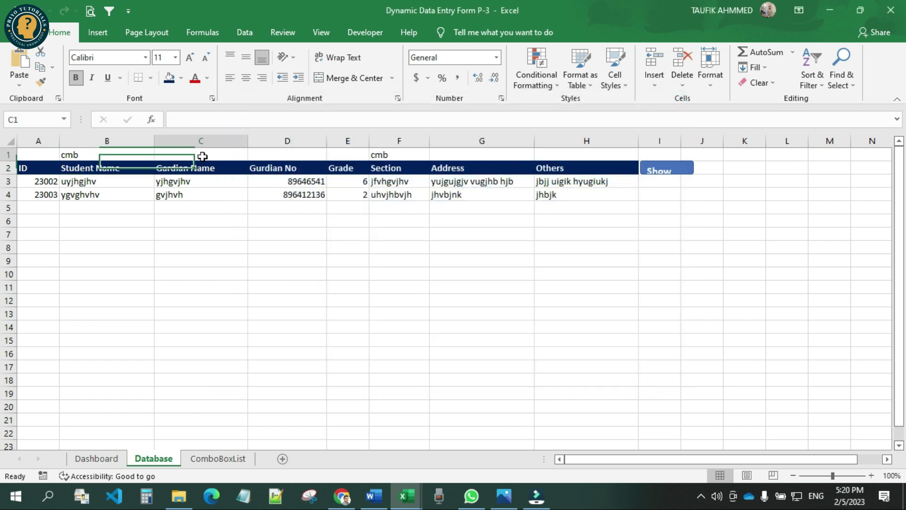
text(cmb)
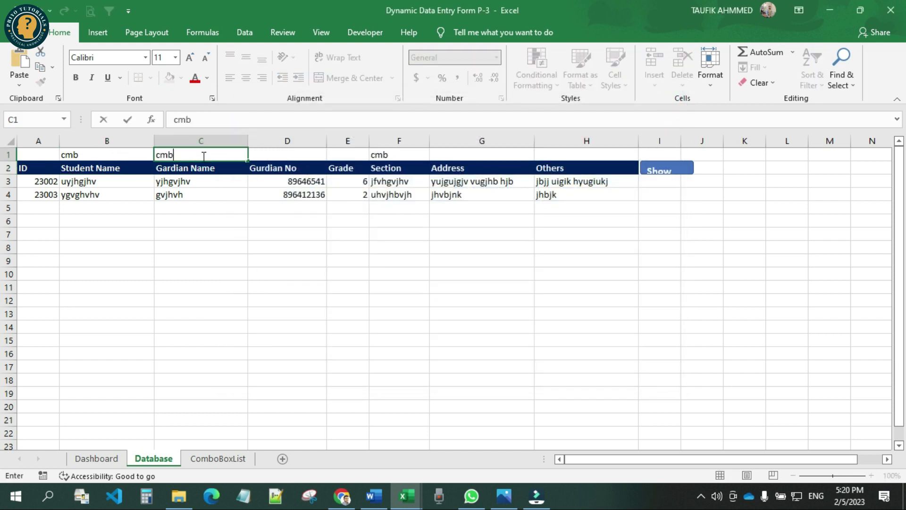
key(Tab)
key(Tab)
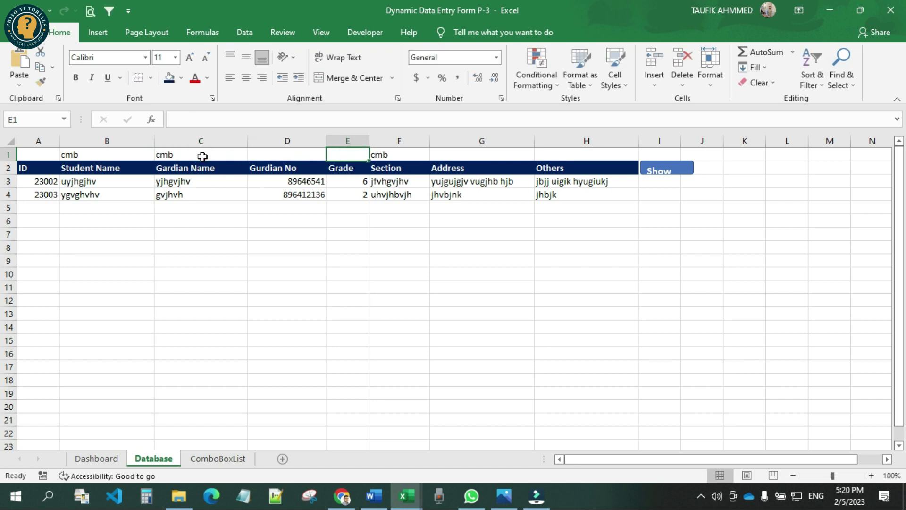
text(cmb)
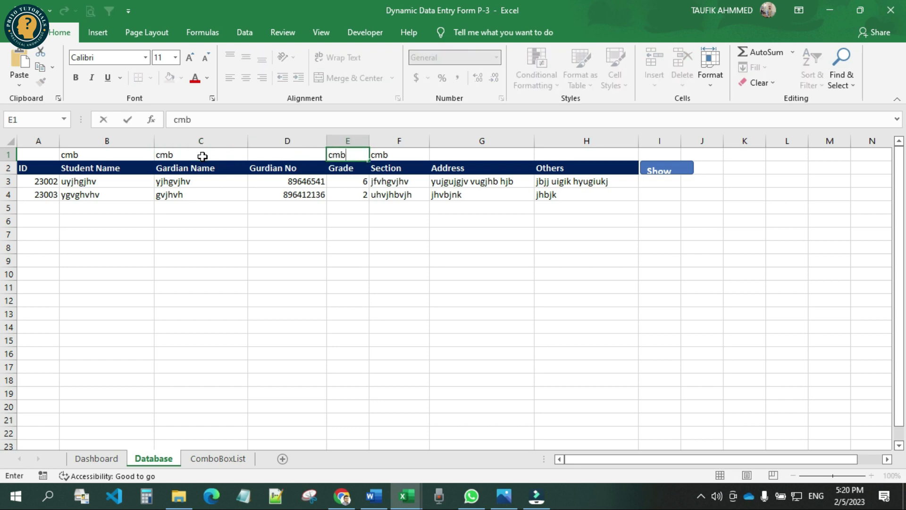
click(292, 244)
click(347, 172)
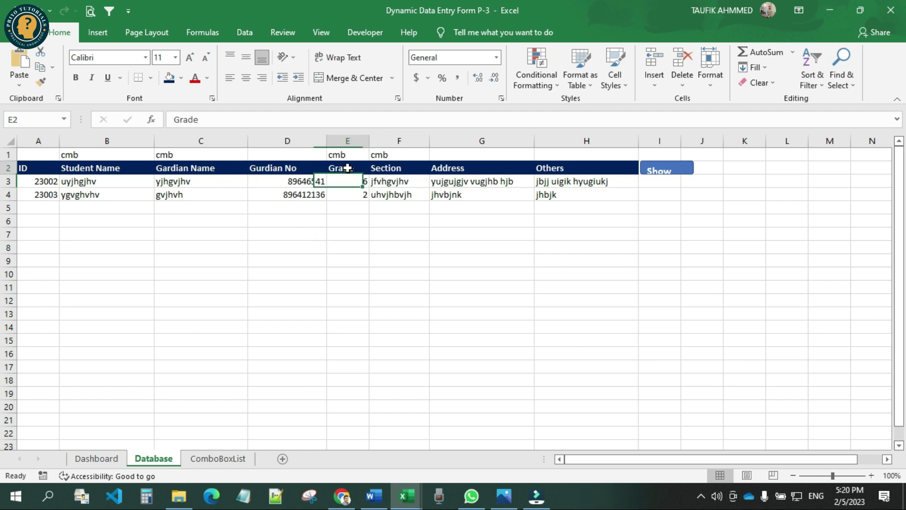
click(196, 168)
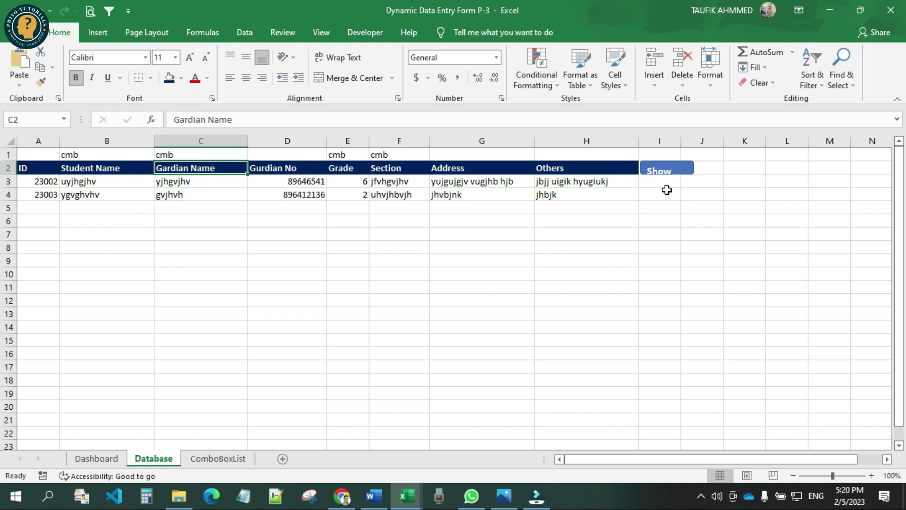
Step: Test the Student Form: Gardian Name lists names, while the Grade dropdown is still empty
click(666, 173)
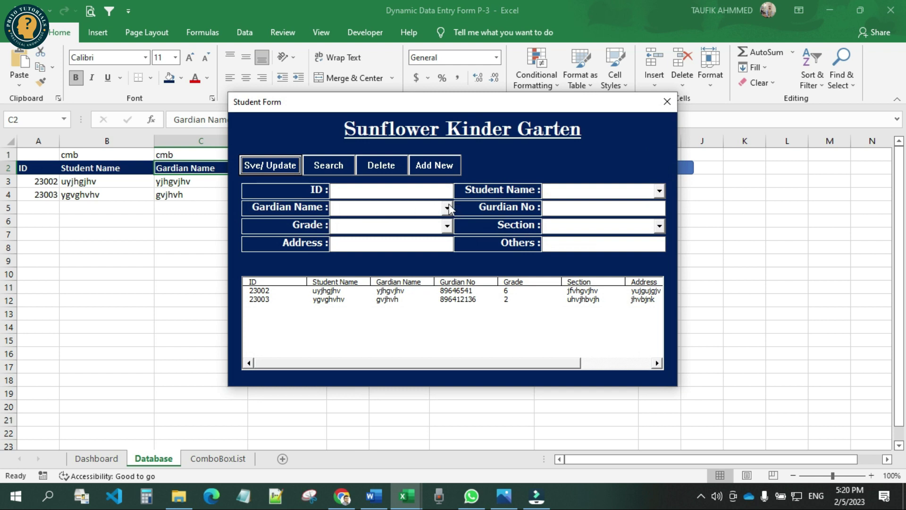
click(448, 208)
click(448, 207)
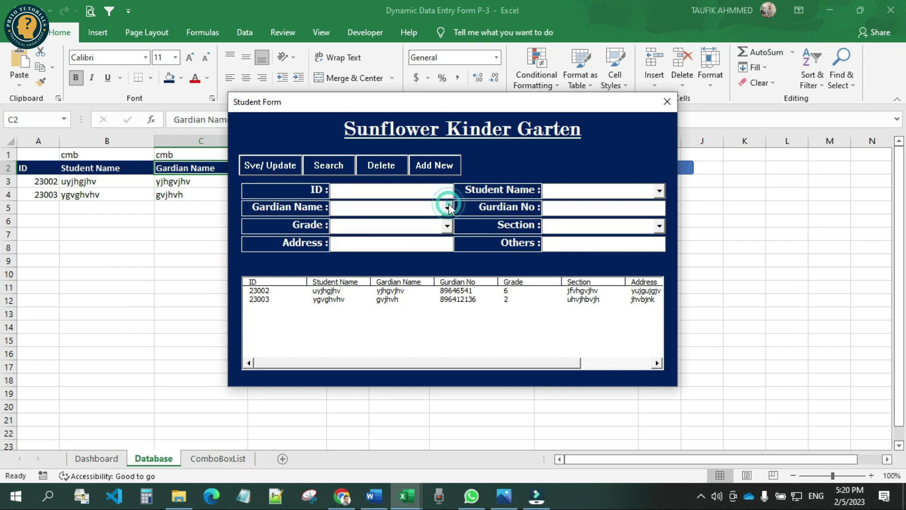
click(447, 226)
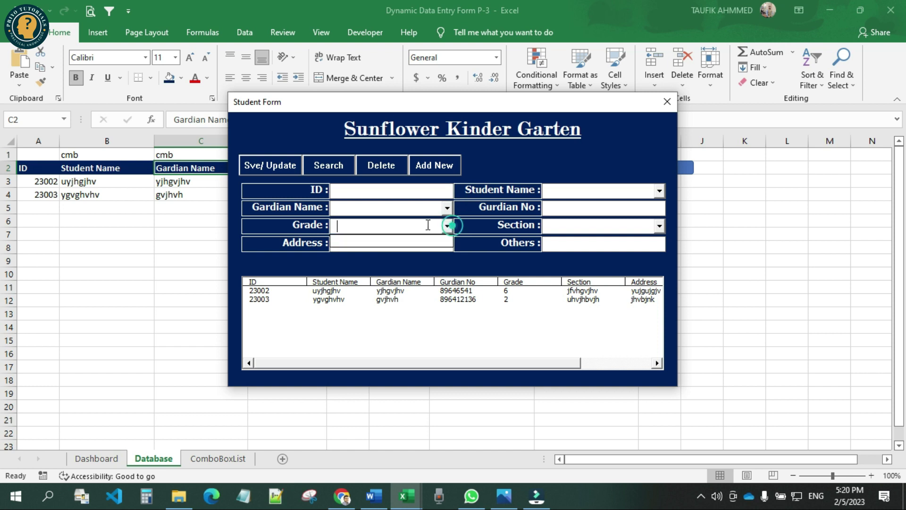
click(667, 102)
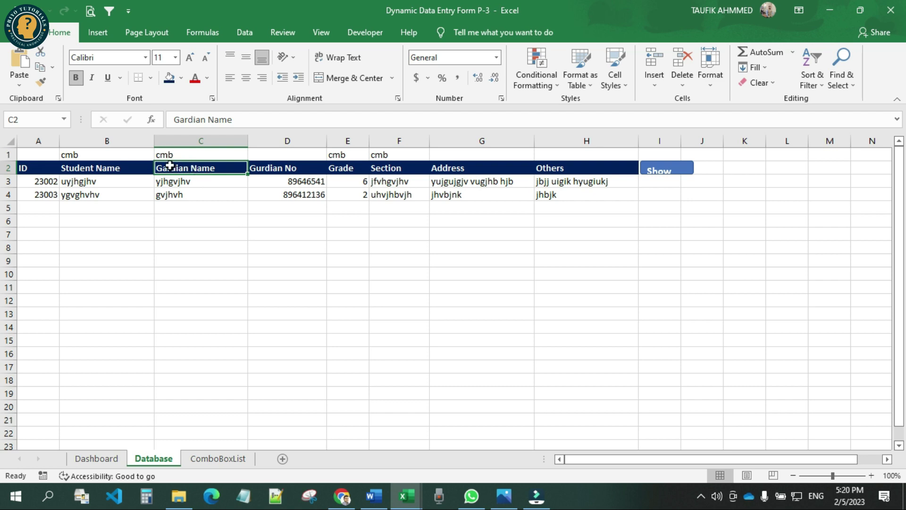
Step: Review the Student Name, Gardian Name and Section list headers on the ComboBoxList sheet
click(218, 459)
click(71, 154)
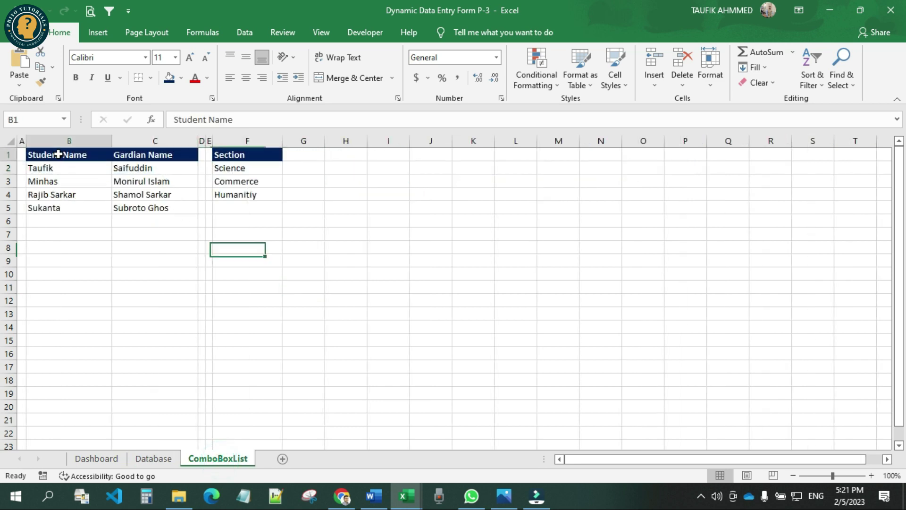
ctrl+click(155, 154)
ctrl+click(244, 155)
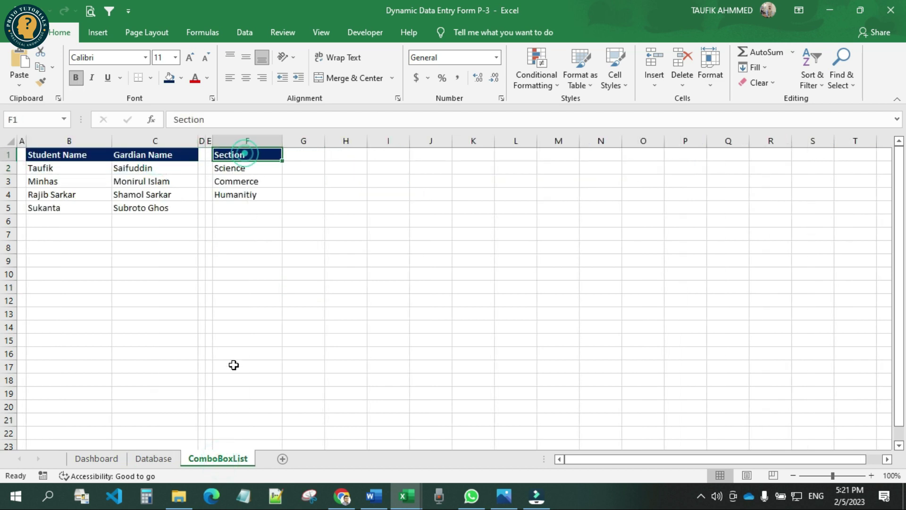
click(154, 458)
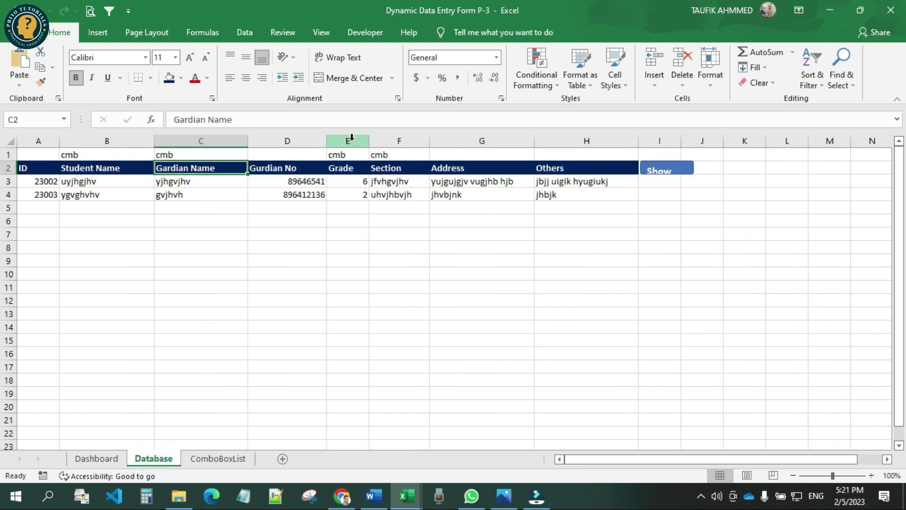
Step: Copy the Grade header from Database E2 into a widened column E1 on ComboBoxList
click(348, 170)
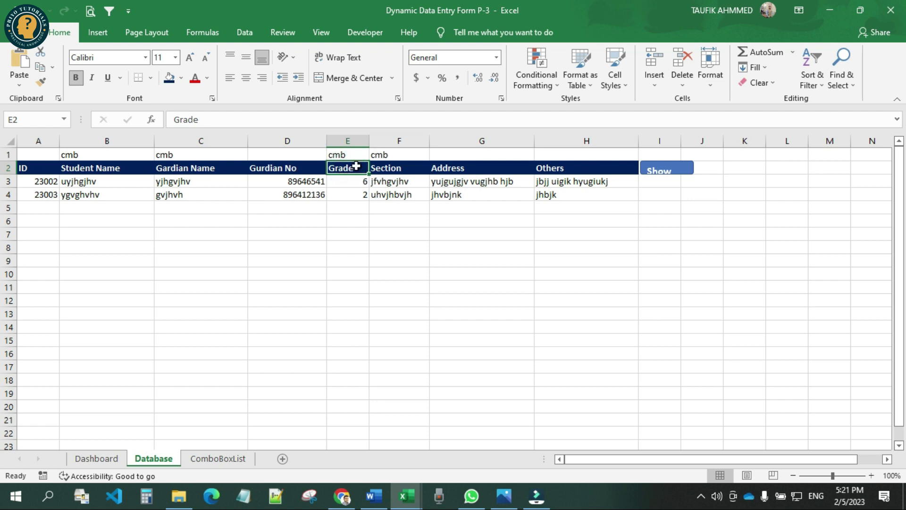
key(ctrl+c)
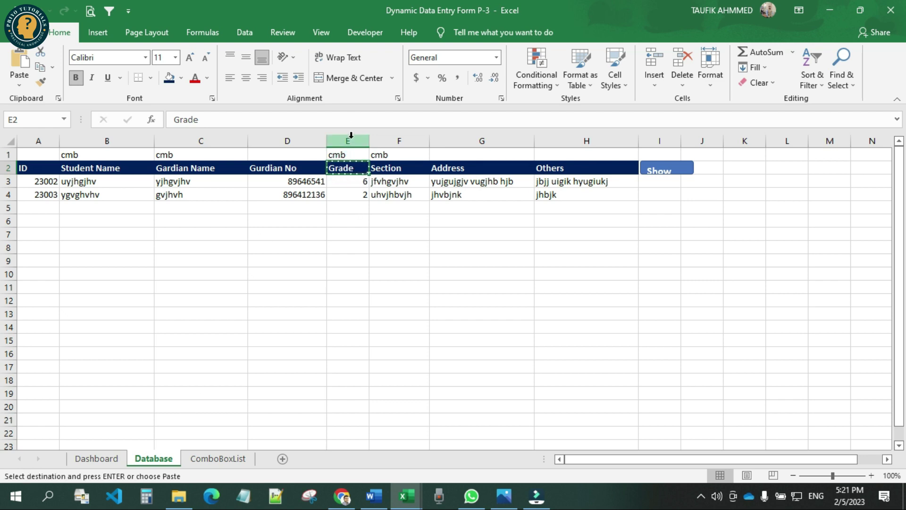
click(196, 459)
drag(212, 141, 254, 141)
click(236, 153)
key(ctrl+v)
click(304, 227)
Step: Enter the grades 10, 8, 9, 5 and 6 in E2:E6
click(238, 168)
text(10)
key(Return)
text(8)
key(Return)
text(9)
key(Return)
text(5)
key(Return)
text(6)
key(Return)
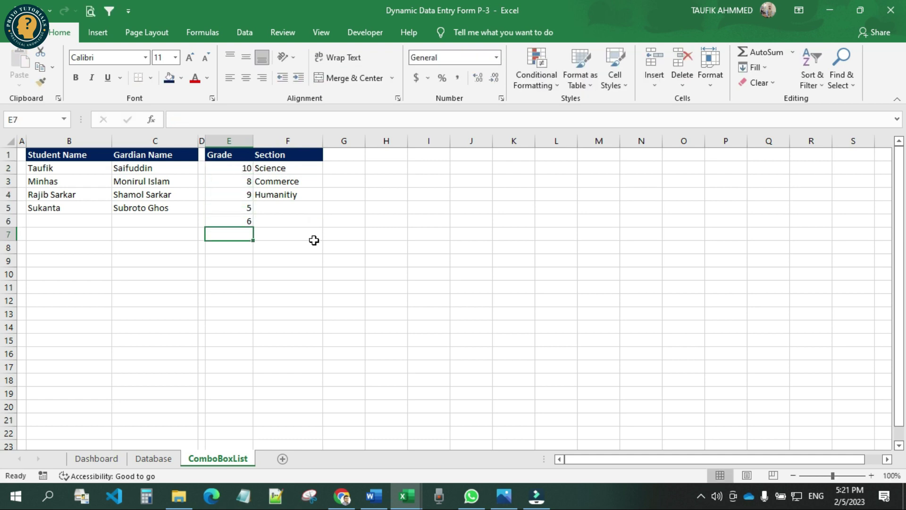
click(338, 258)
Step: Open the Student Form from the Dashboard and check the Grade dropdown's new values
click(96, 458)
click(113, 159)
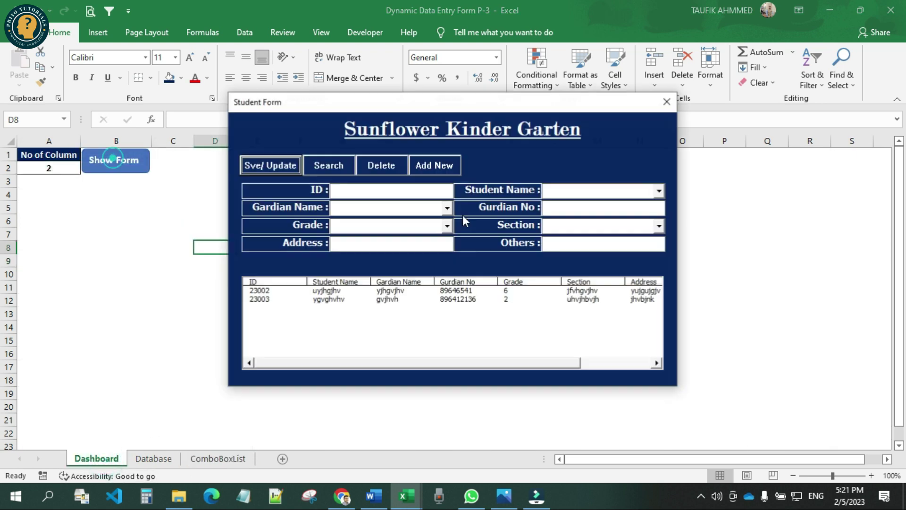
click(448, 225)
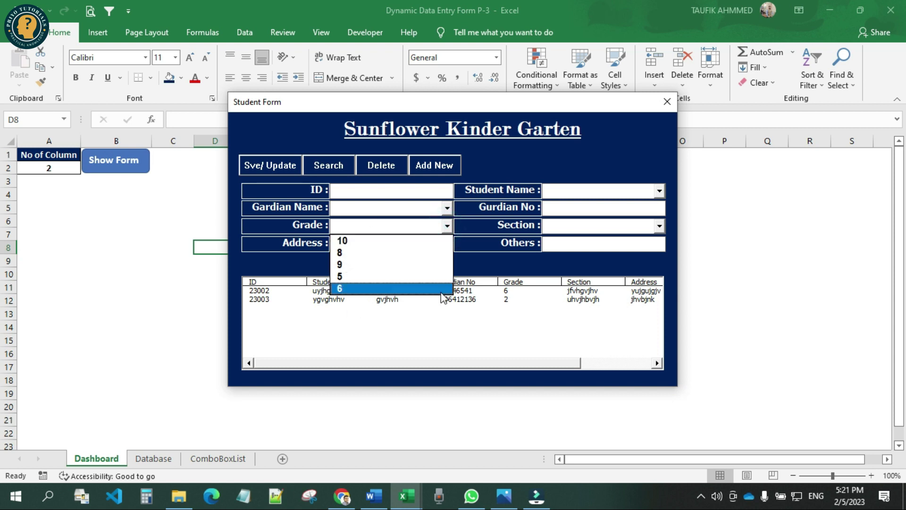
click(667, 102)
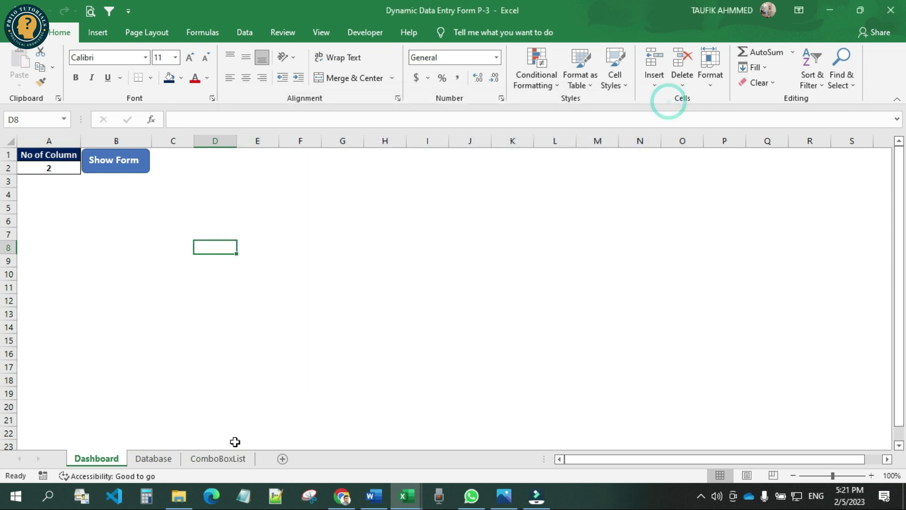
Step: Add the names abd, fgt and gggg under Student Name in B6:B8 on ComboBoxList
click(219, 459)
click(67, 220)
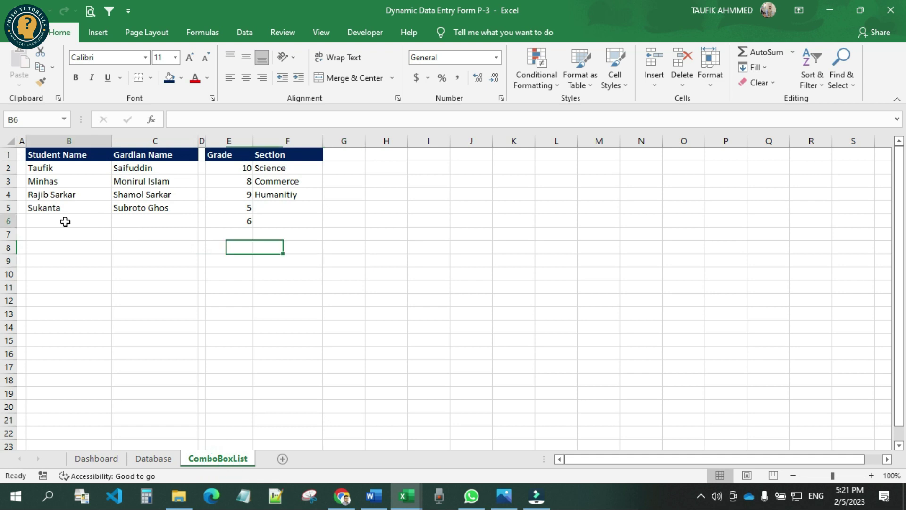
text(abd)
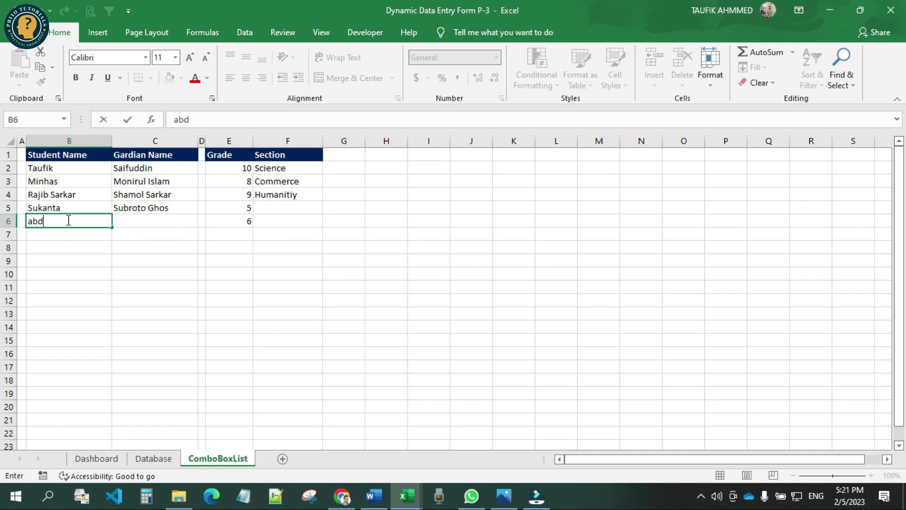
key(Return)
text(fgt)
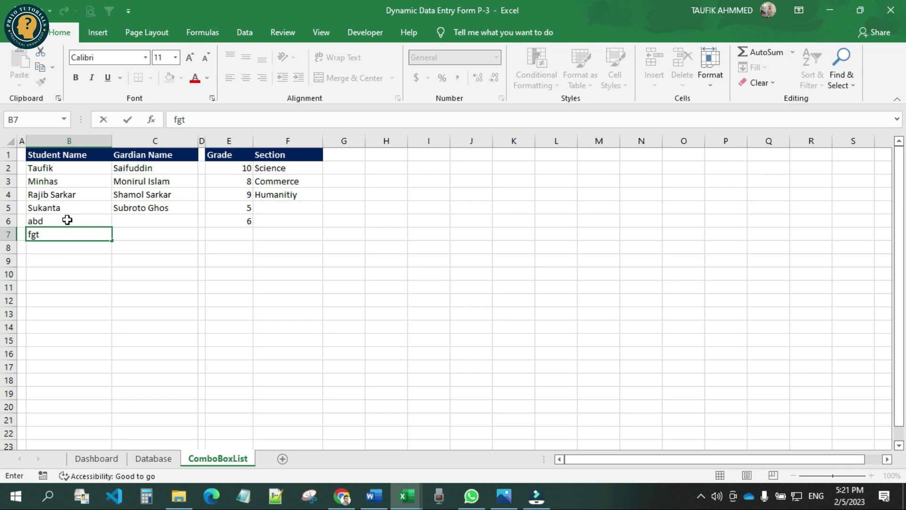
key(Return)
text(ggg)
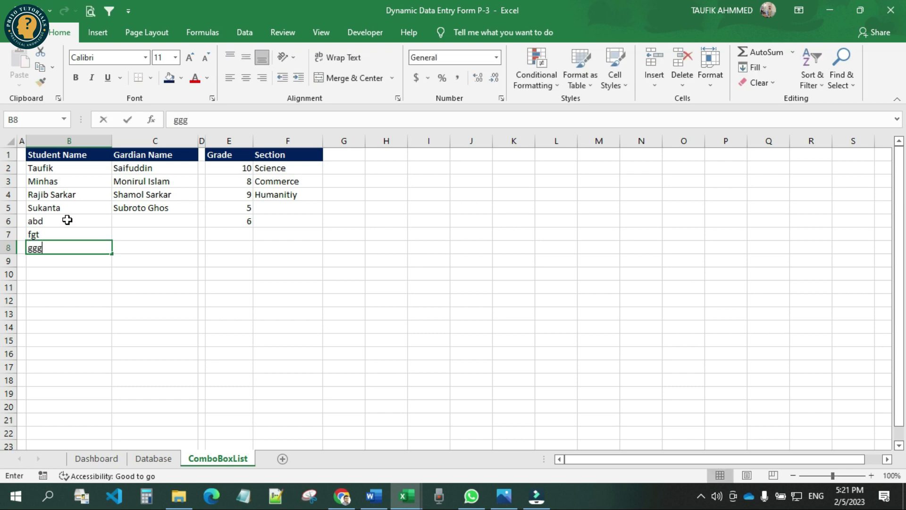
text(g)
click(142, 321)
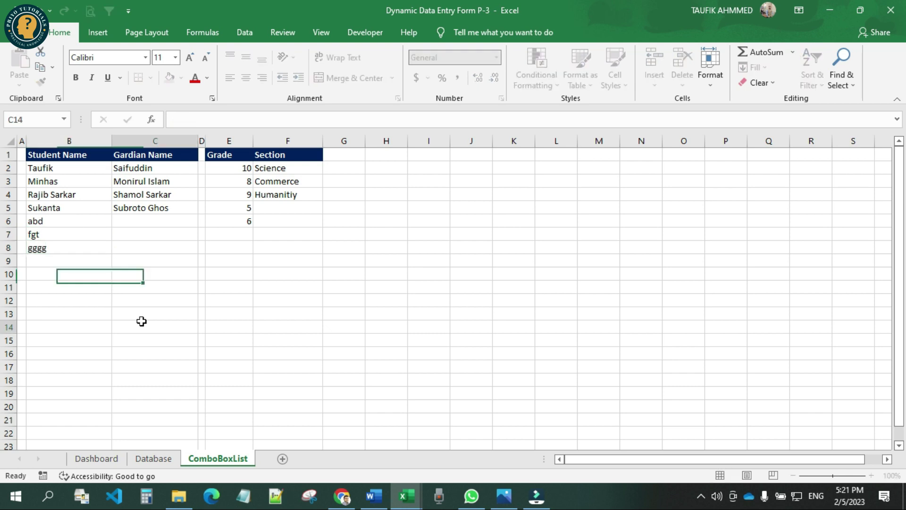
Step: From the Database sheet, confirm the new names appear in the Student Name dropdown, then close the form
click(154, 458)
click(695, 167)
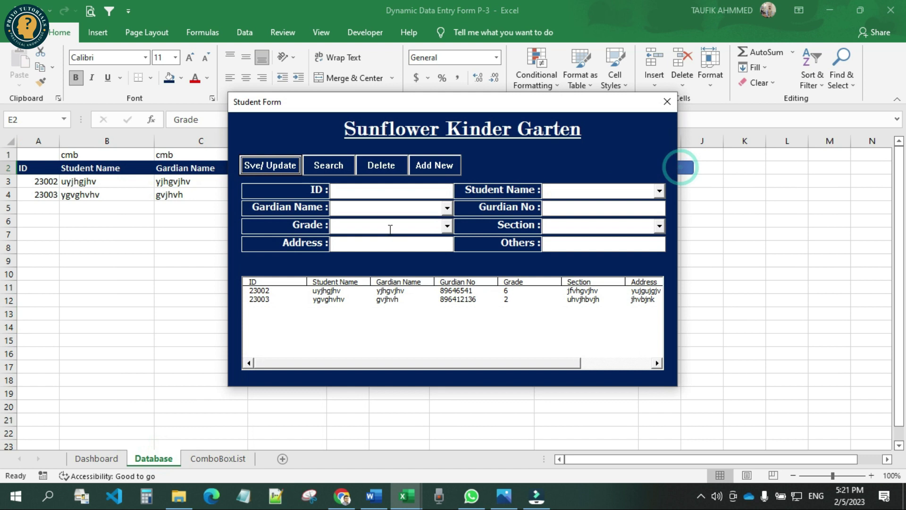
click(659, 191)
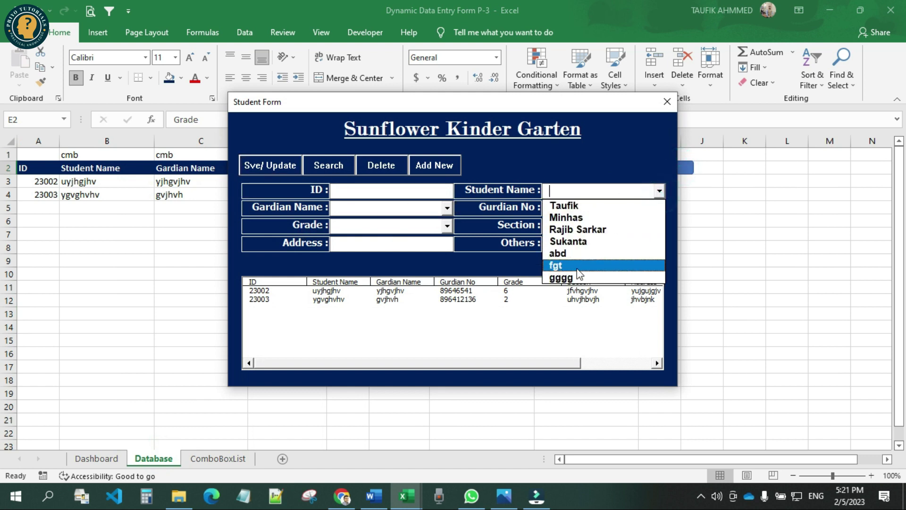
click(482, 337)
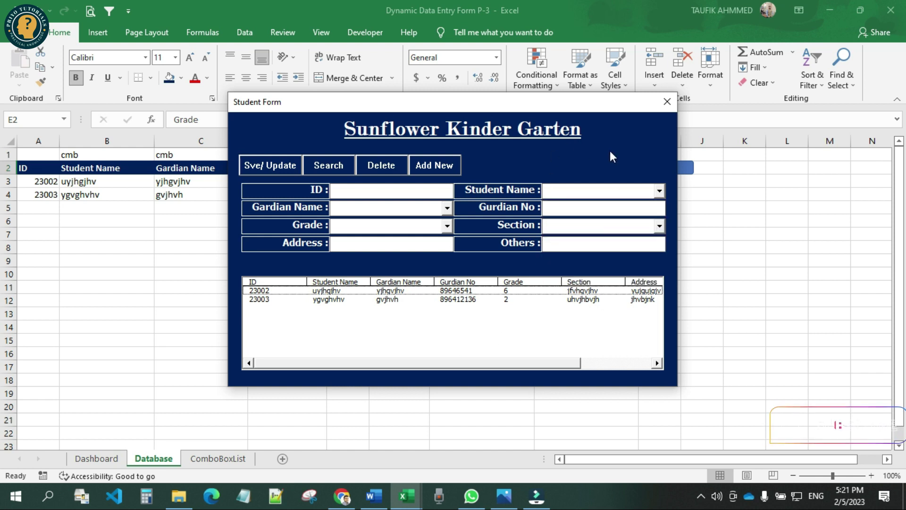
click(667, 101)
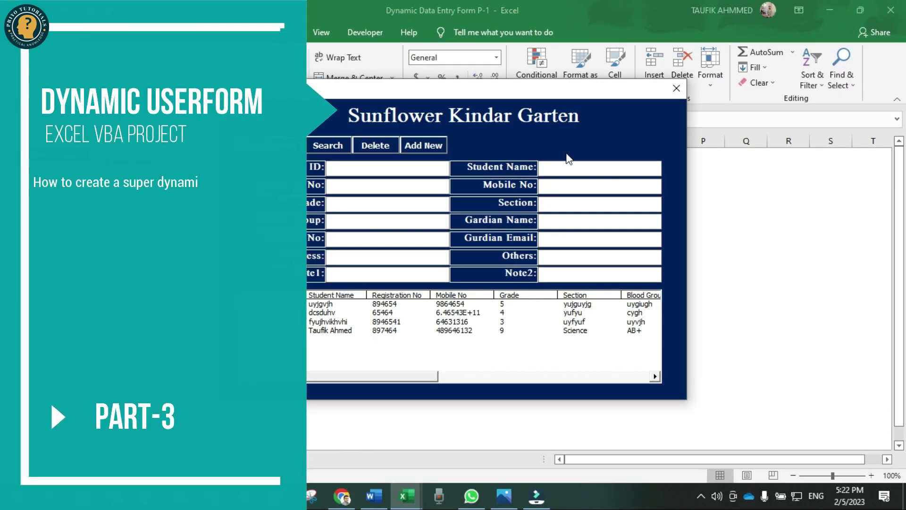
drag(605, 93, 568, 96)
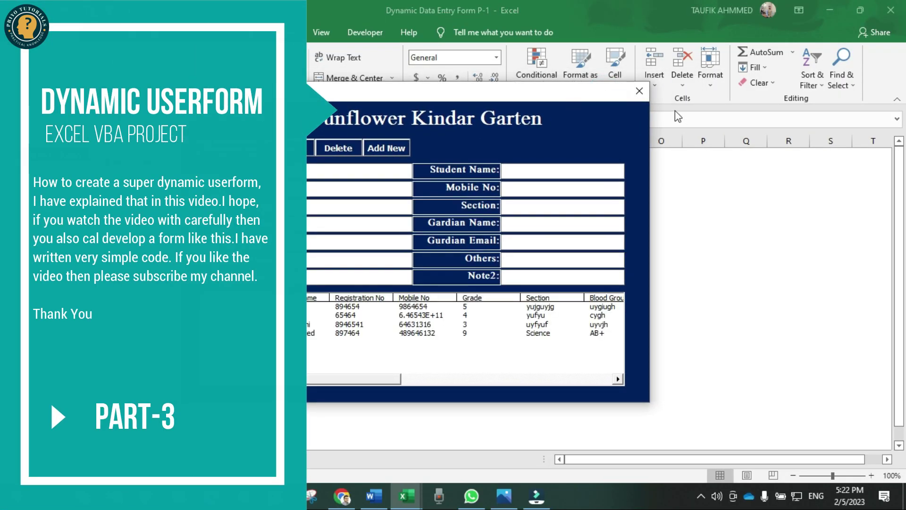
click(639, 91)
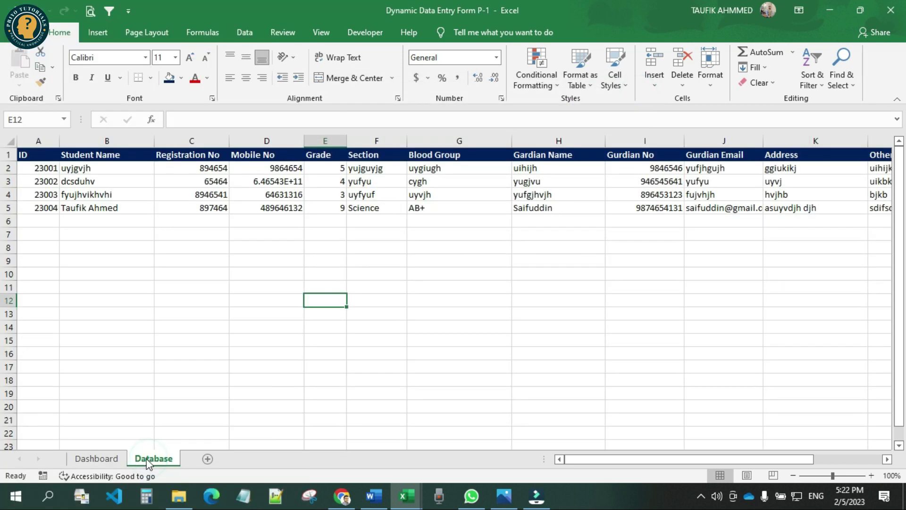
Step: Insert a blank row above the Database table's header row
click(153, 274)
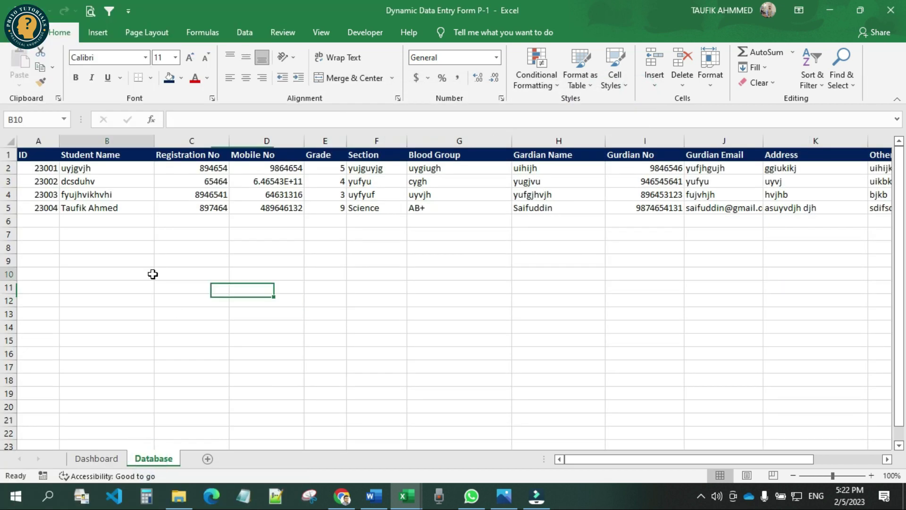
drag(22, 155, 542, 154)
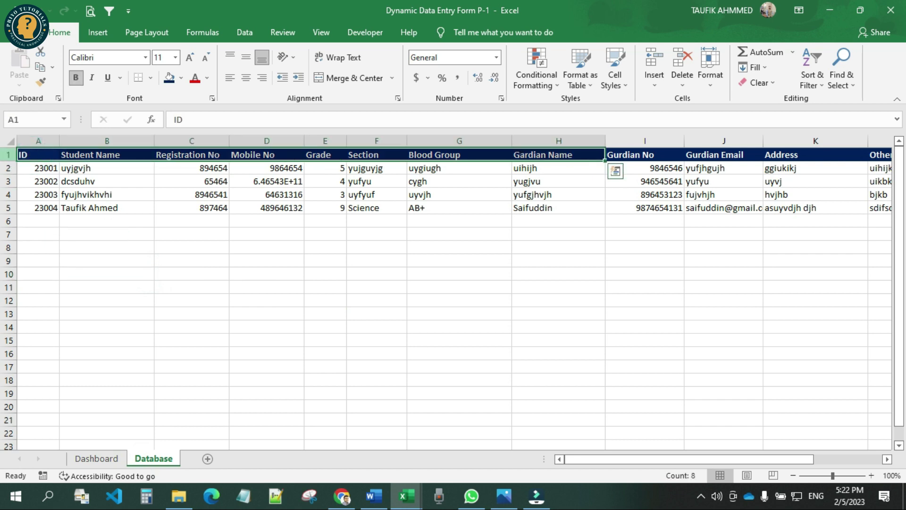
click(8, 155)
click(659, 57)
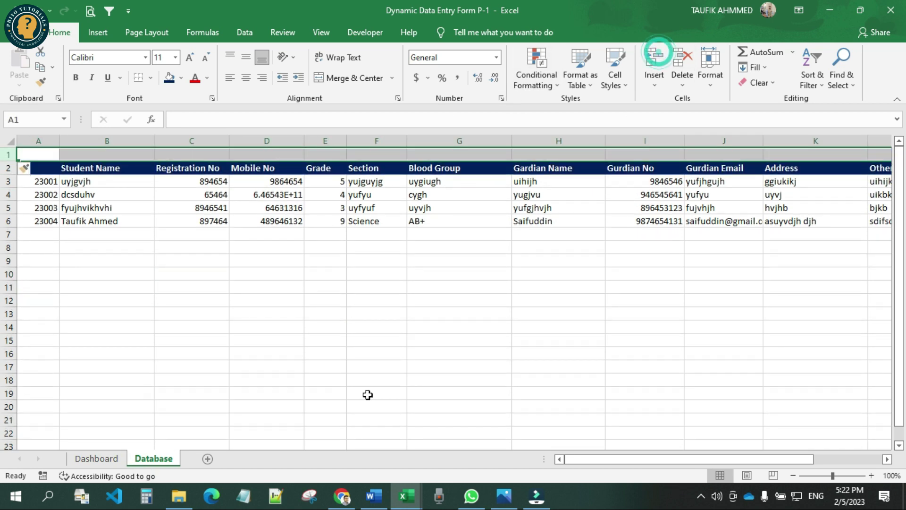
click(293, 339)
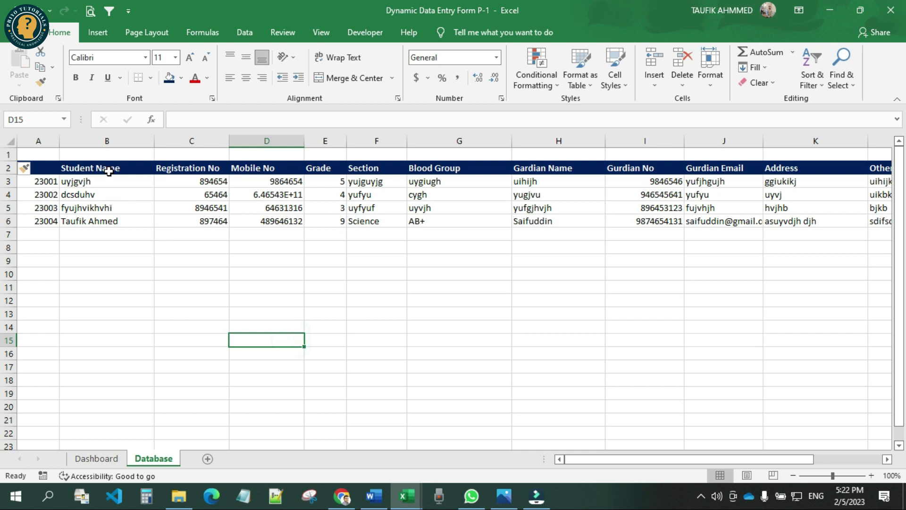
Step: Enter cmb in B1 above the Student Name header
click(128, 155)
text(cmb)
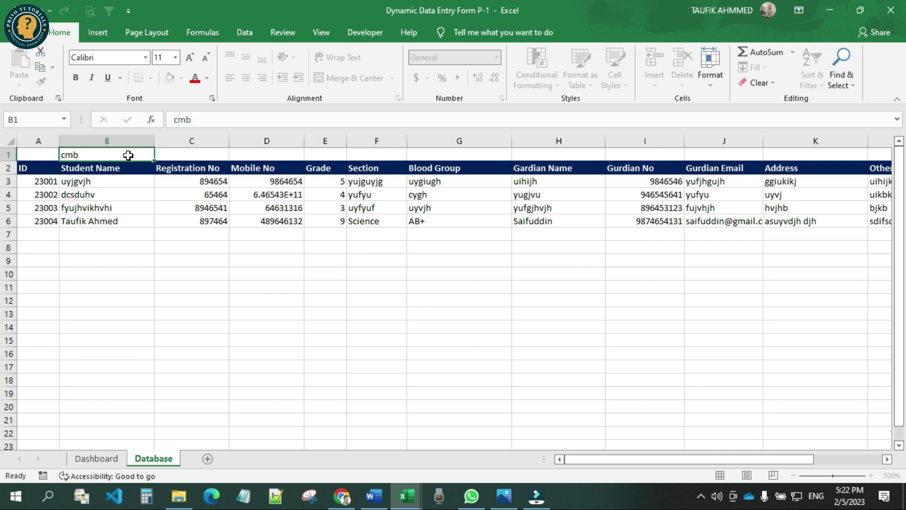
key(Tab)
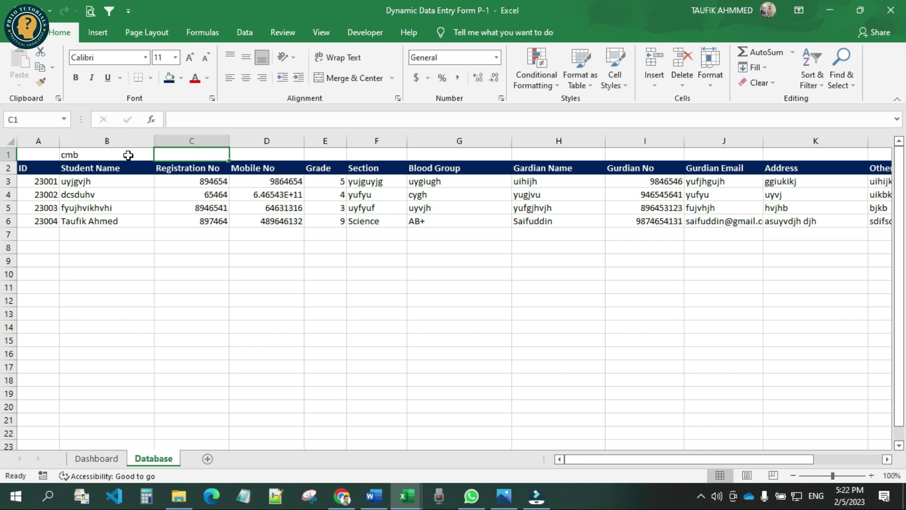
click(125, 156)
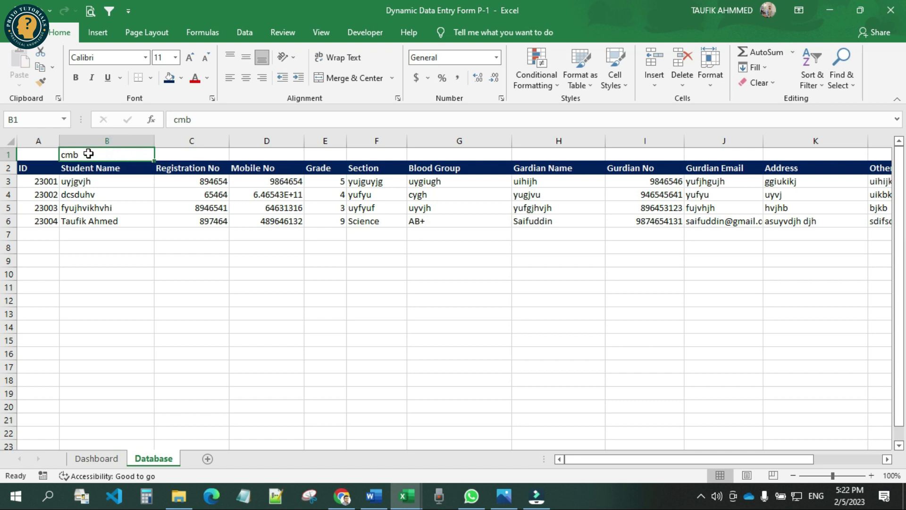
Step: Copy the cmb marker from B1 into E1 above Grade and H1 above Gardian Name
click(122, 246)
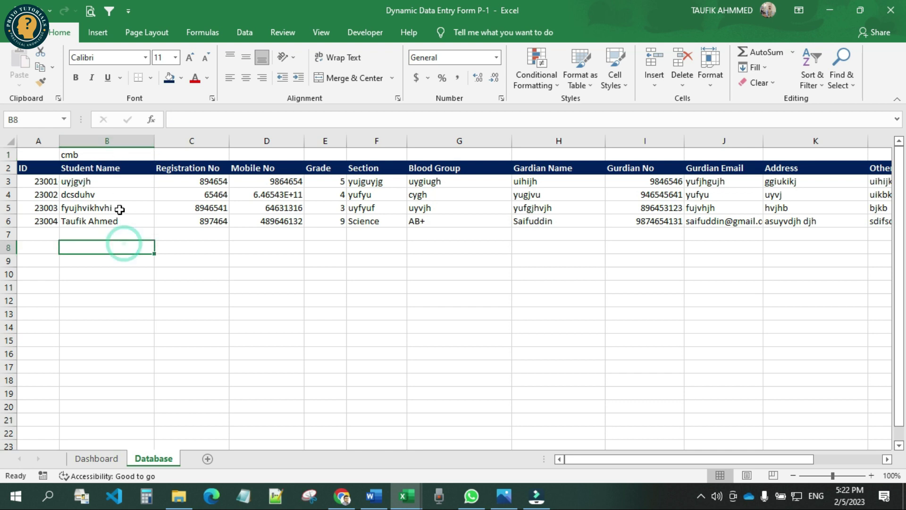
click(104, 156)
key(ctrl+c)
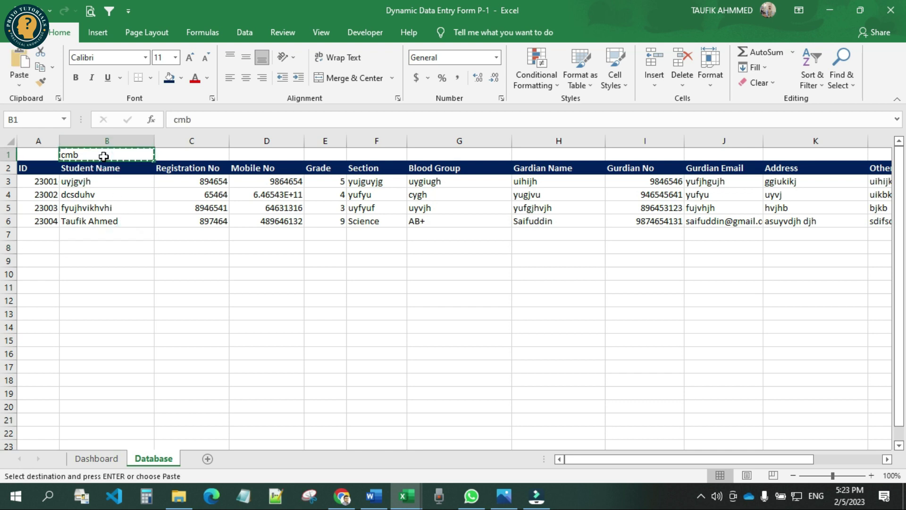
click(327, 155)
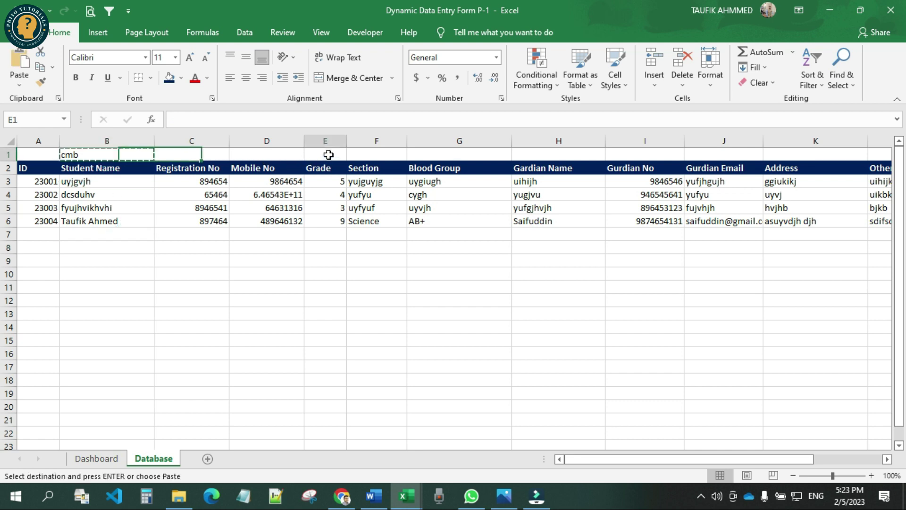
key(ctrl+v)
click(426, 234)
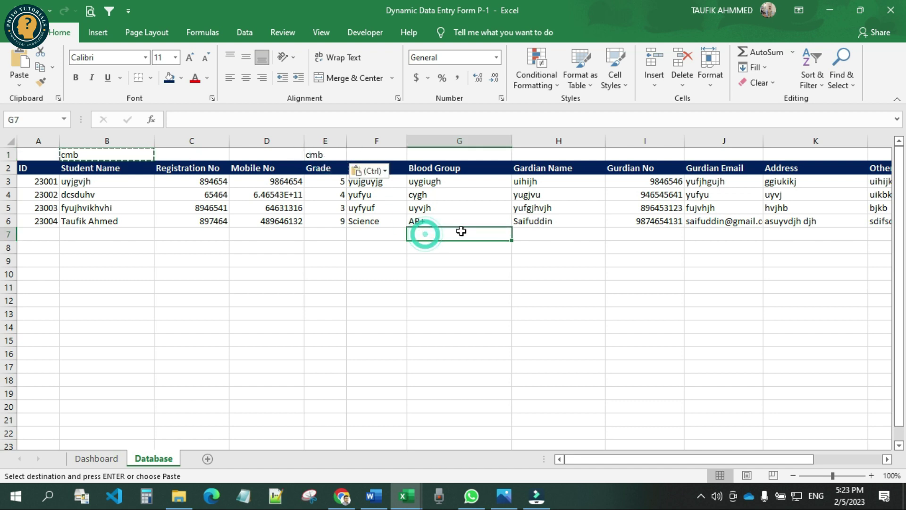
click(557, 152)
key(ctrl+v)
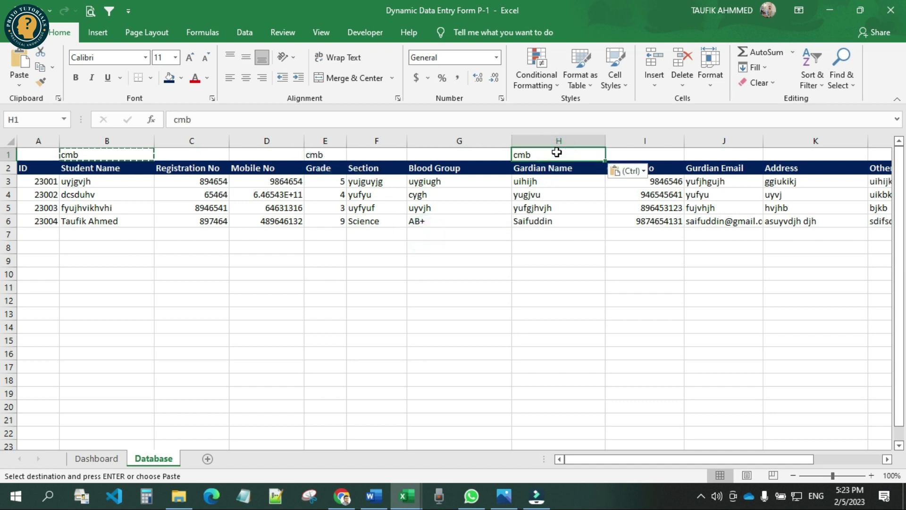
click(384, 158)
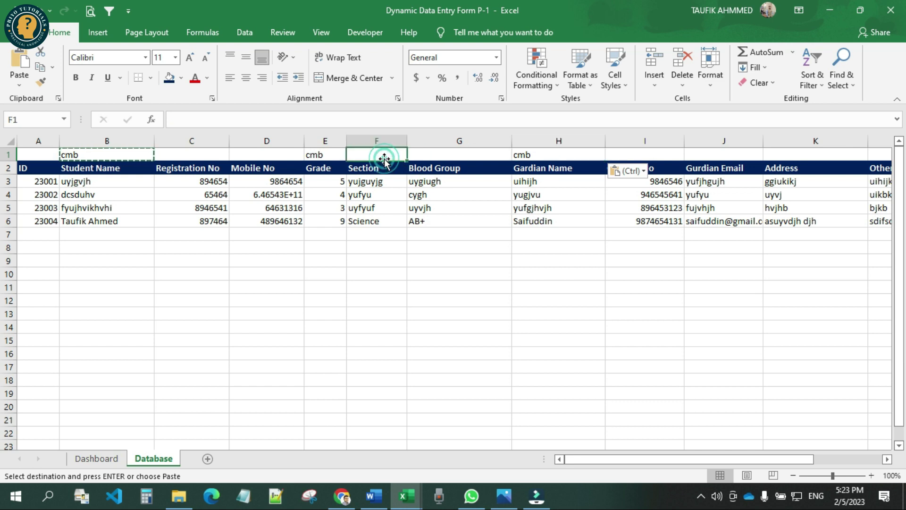
key(ctrl)
click(519, 286)
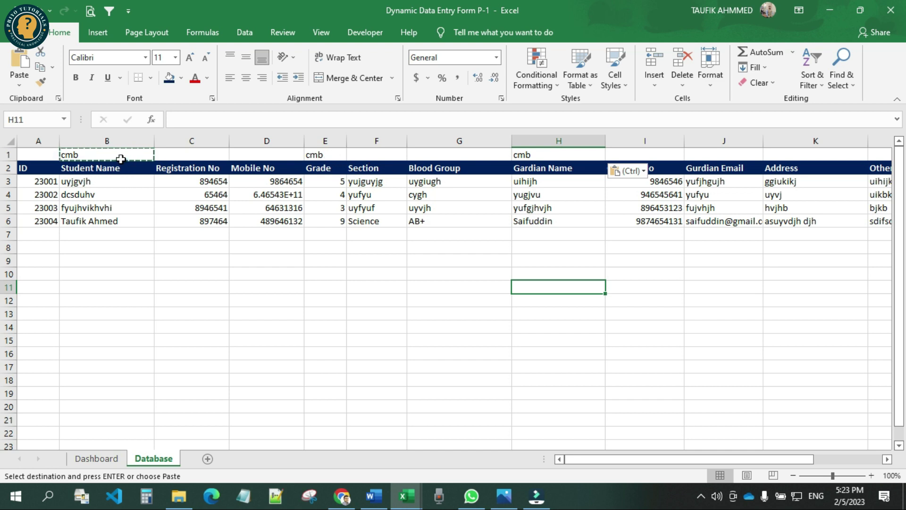
click(147, 297)
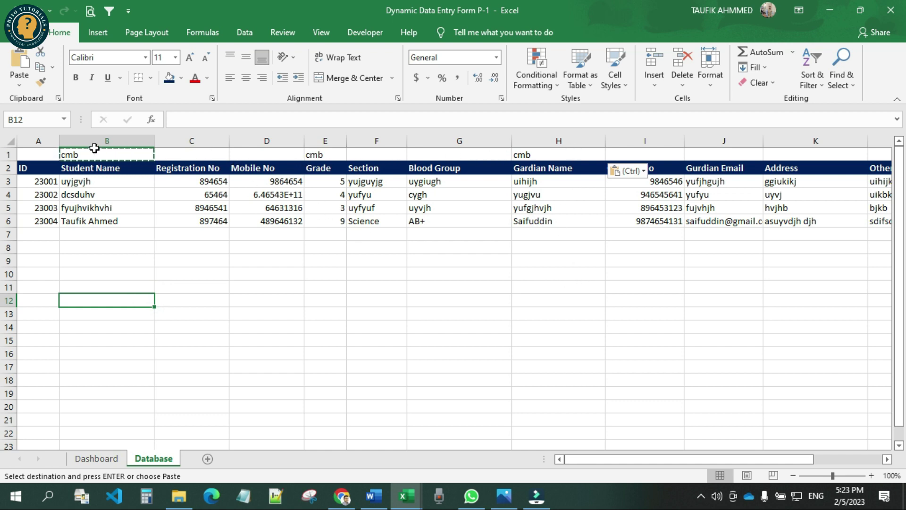
Step: Add a new worksheet and rename it CmbList
click(207, 459)
right_click(206, 464)
click(258, 339)
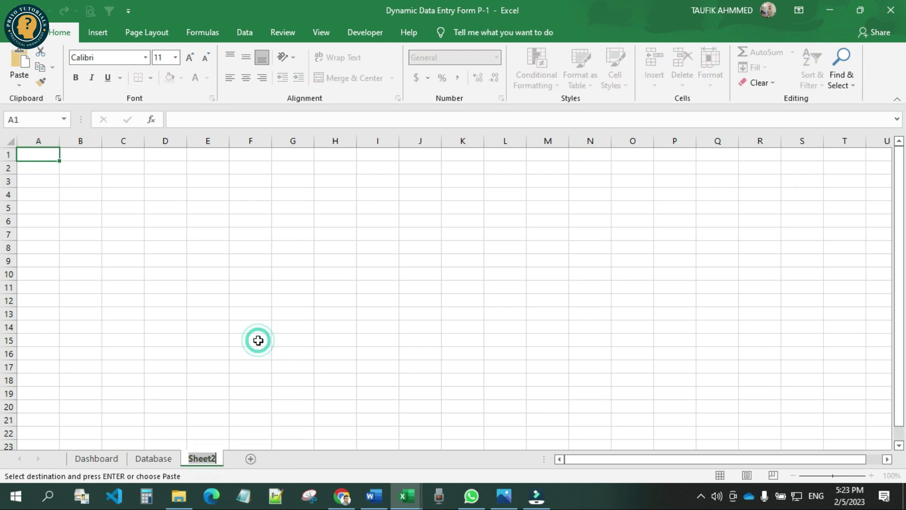
text(CmbList)
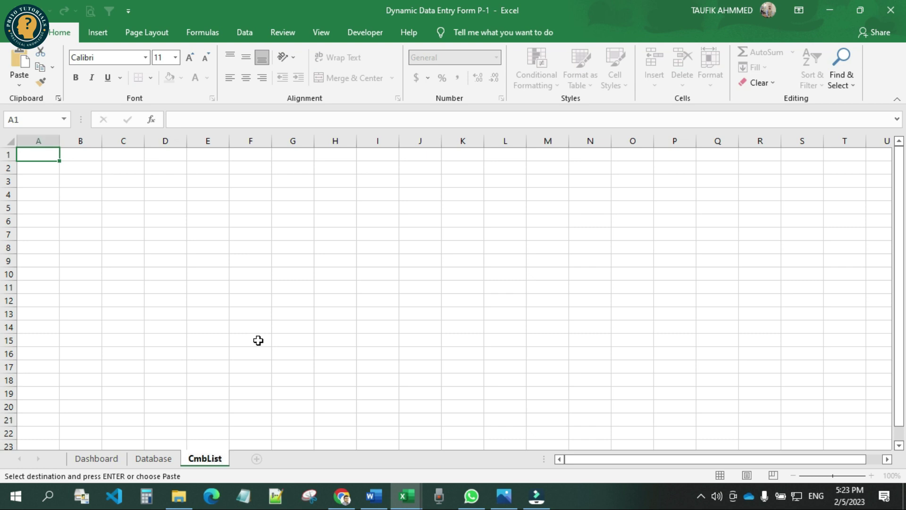
click(258, 340)
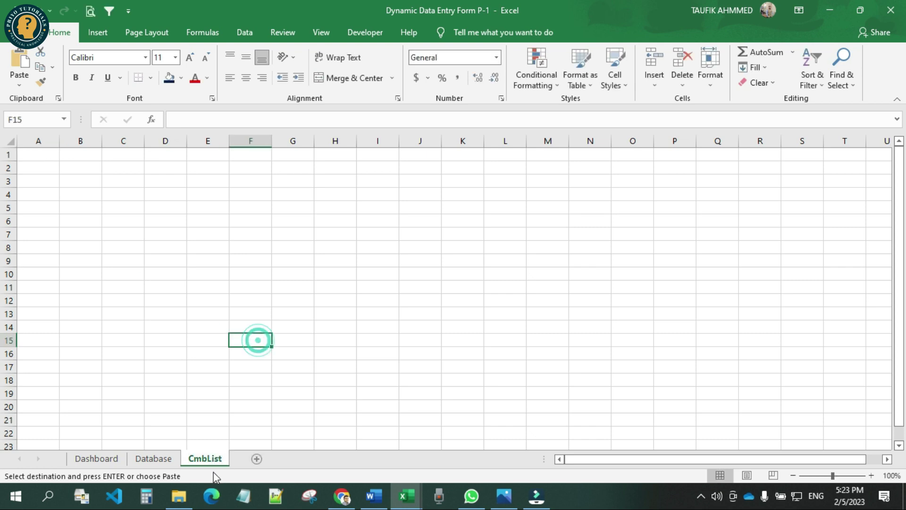
Step: Paste the Student Name header from Database B2 into CmbList B1
click(146, 458)
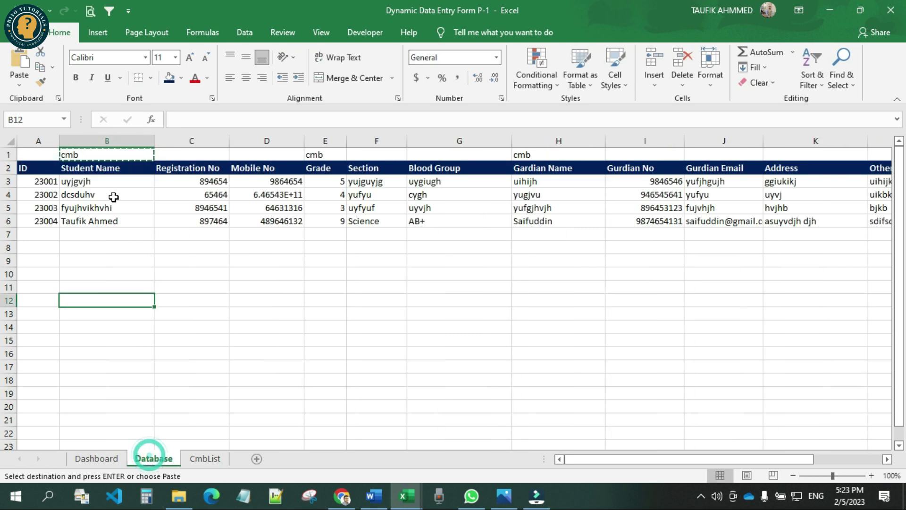
click(92, 169)
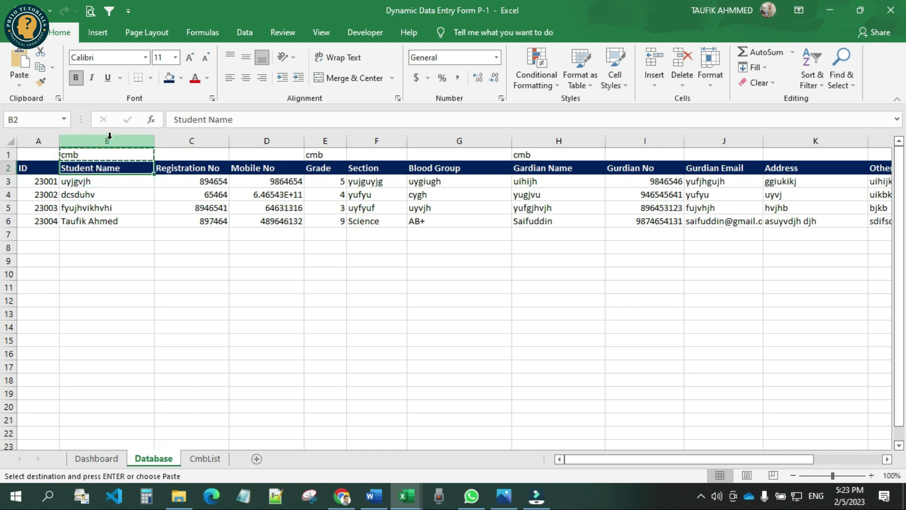
click(204, 458)
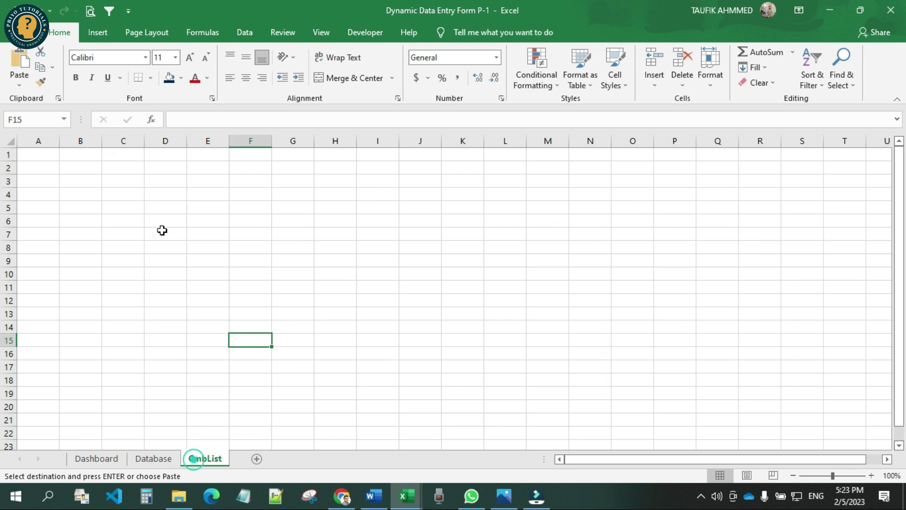
click(78, 155)
key(ctrl+v)
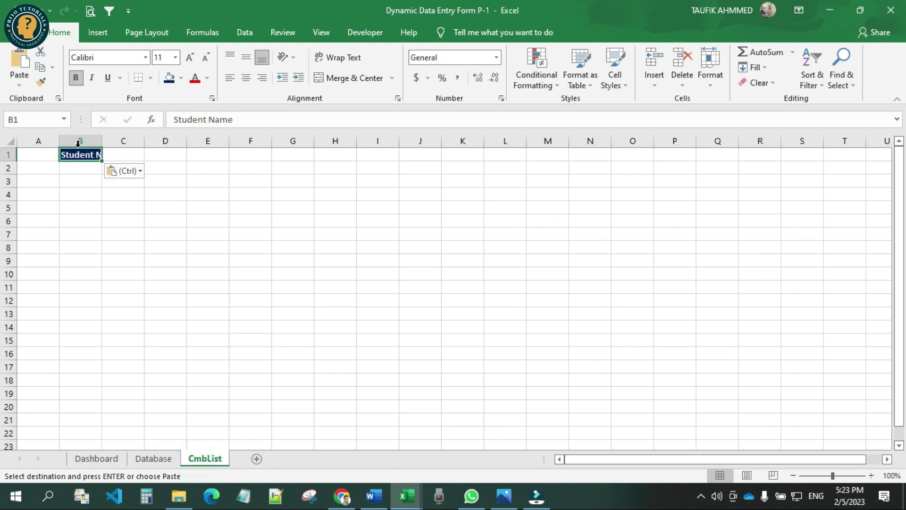
Step: Copy the Grade header from Database E2 into CmbList E1
click(152, 459)
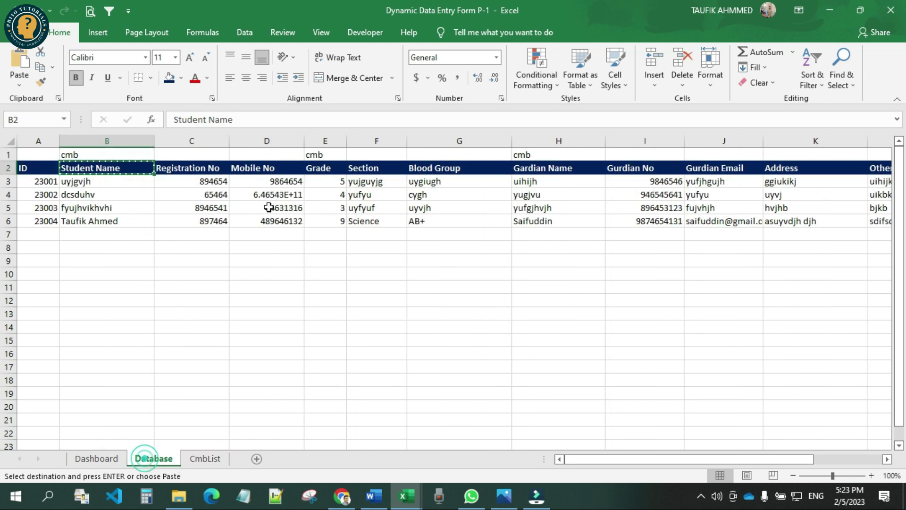
click(326, 168)
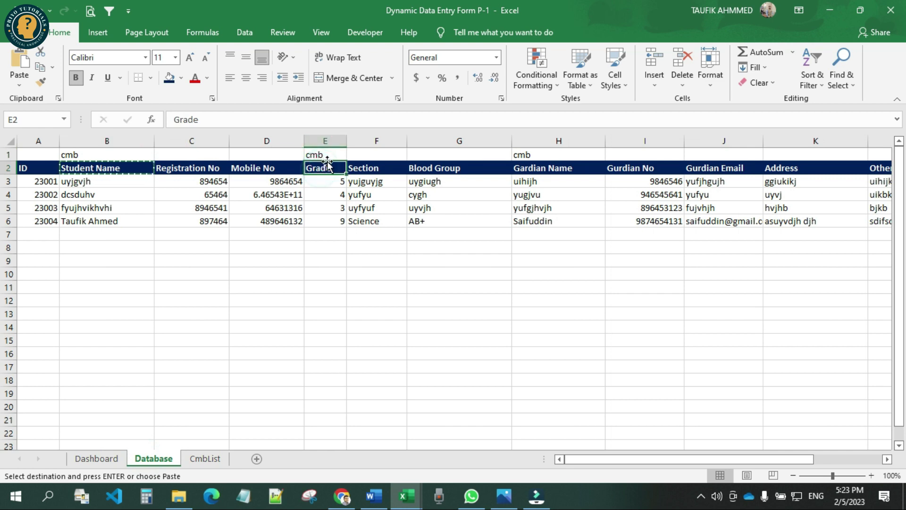
key(ctrl+c)
click(206, 459)
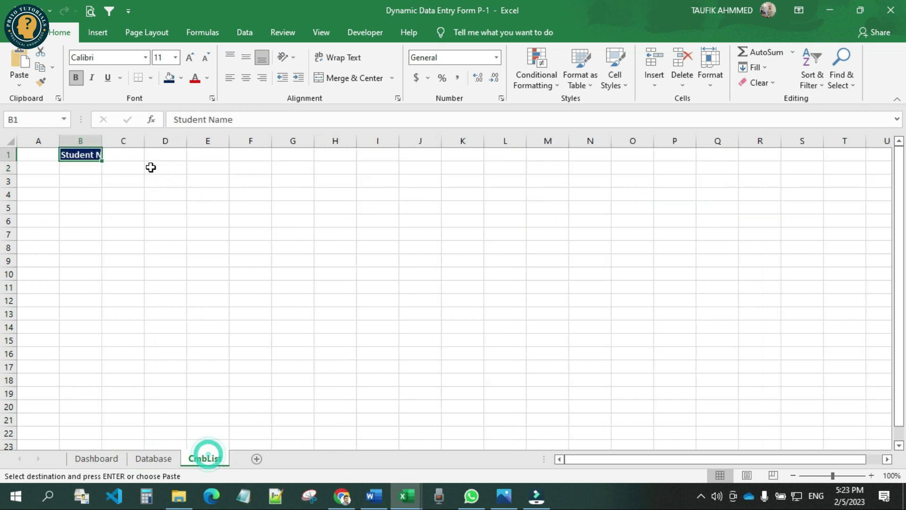
click(202, 154)
key(ctrl+v)
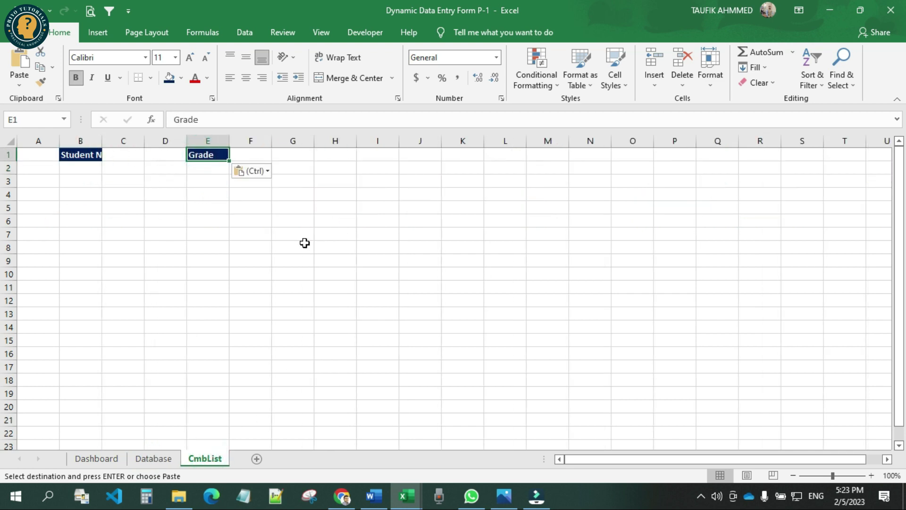
Step: Copy the Gardian Name header from Database H2 into CmbList H1
click(153, 458)
click(537, 168)
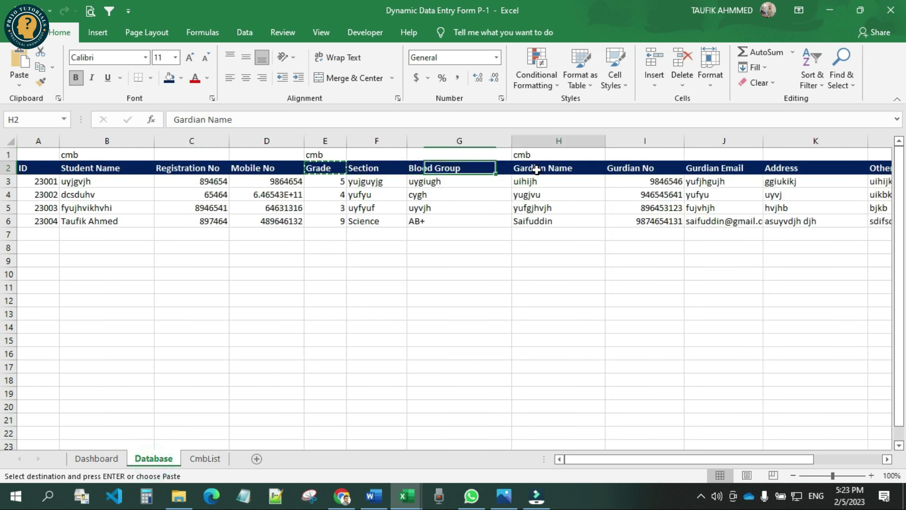
key(ctrl+c)
click(205, 458)
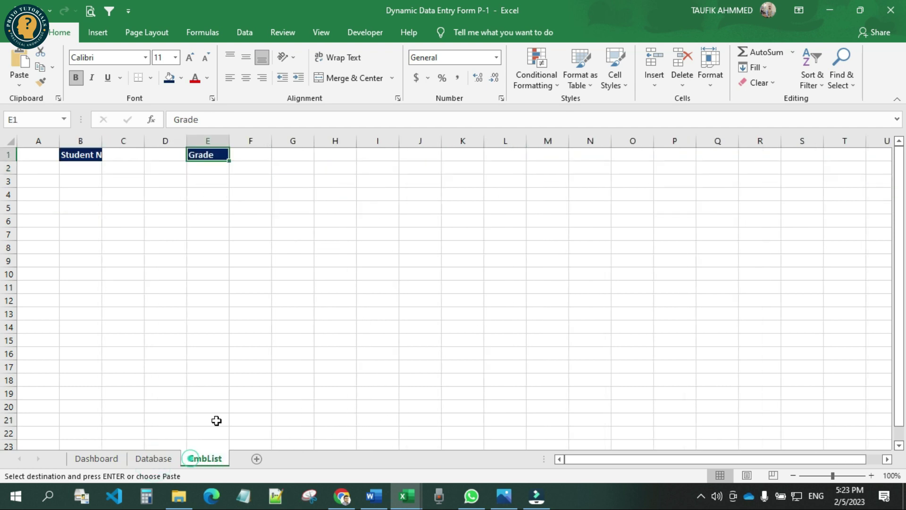
click(336, 156)
key(ctrl+v)
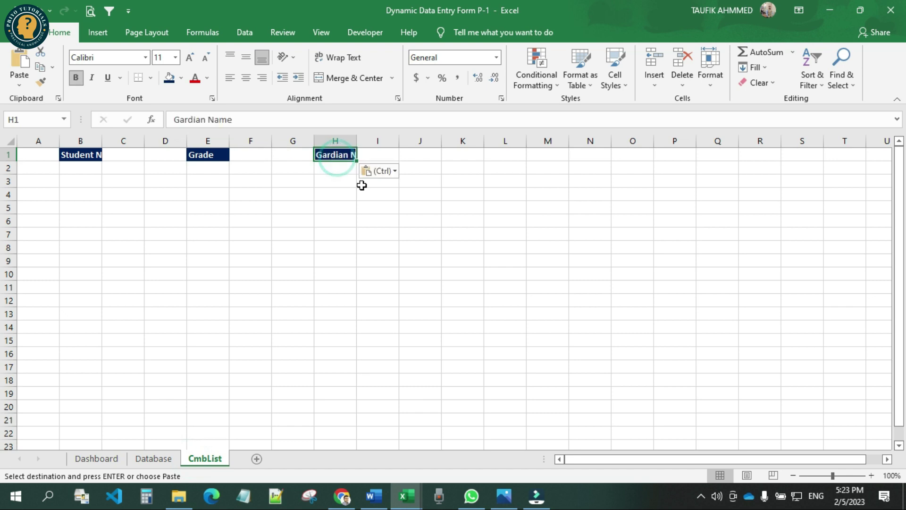
click(420, 221)
Step: On CmbList, narrow A, C:D and F:G into spacers and widen B, E and H to fit their headers
drag(59, 140, 33, 140)
mouse_move(102, 140)
mouse_down()
mouse_move(140, 140)
mouse_move(98, 140)
mouse_up()
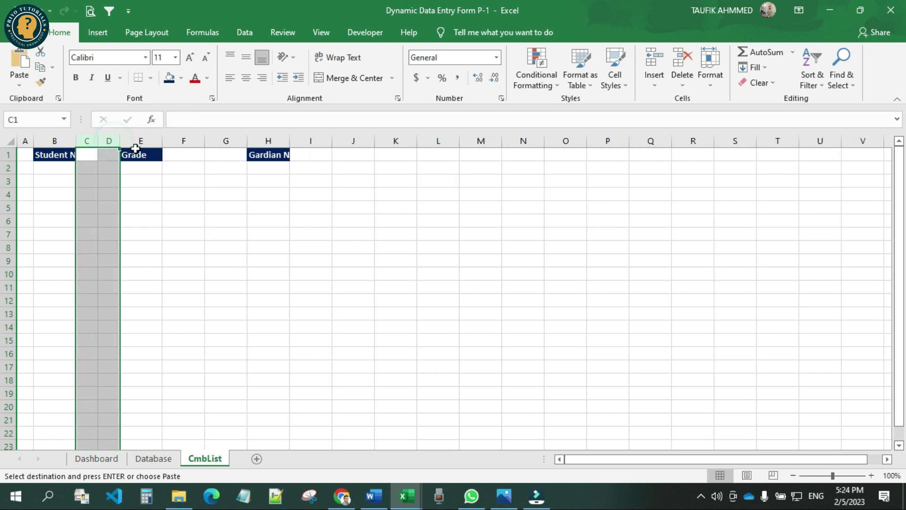
mouse_move(199, 141)
mouse_down()
mouse_move(222, 140)
mouse_move(179, 140)
mouse_up()
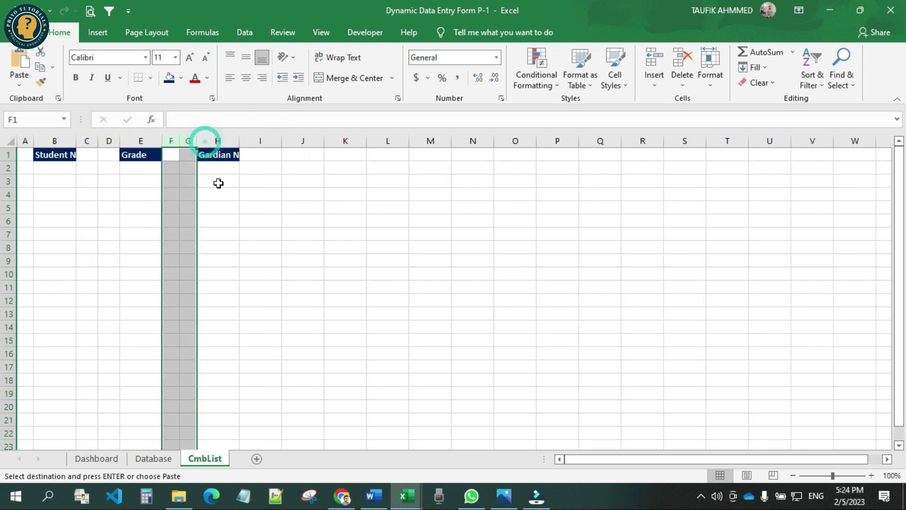
click(295, 222)
drag(235, 145, 267, 145)
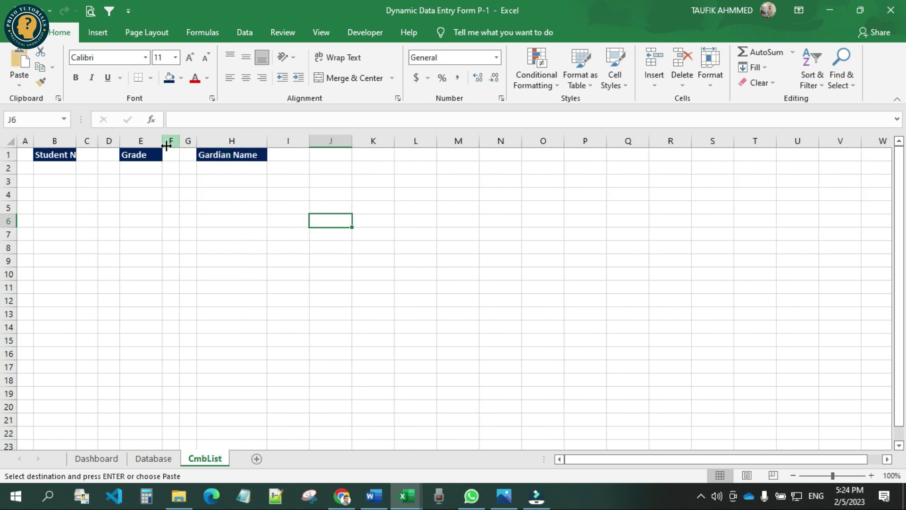
drag(76, 140, 108, 140)
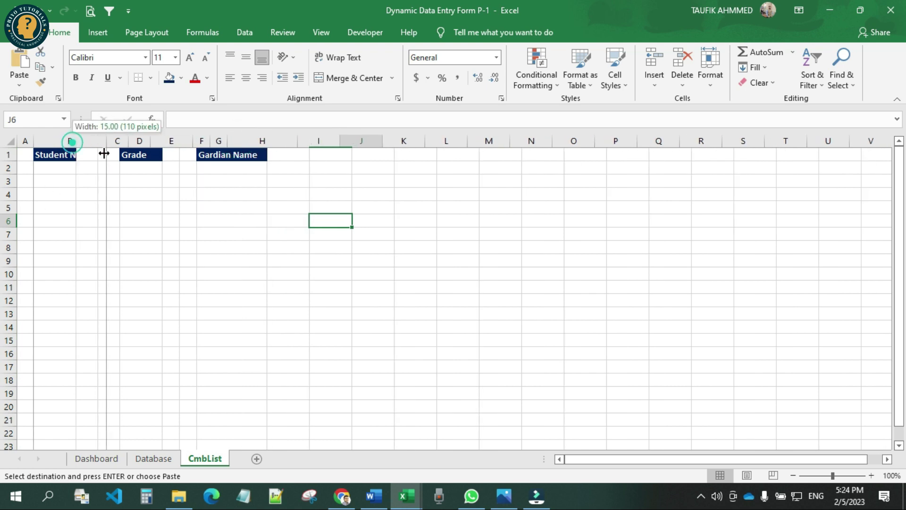
drag(194, 141, 231, 141)
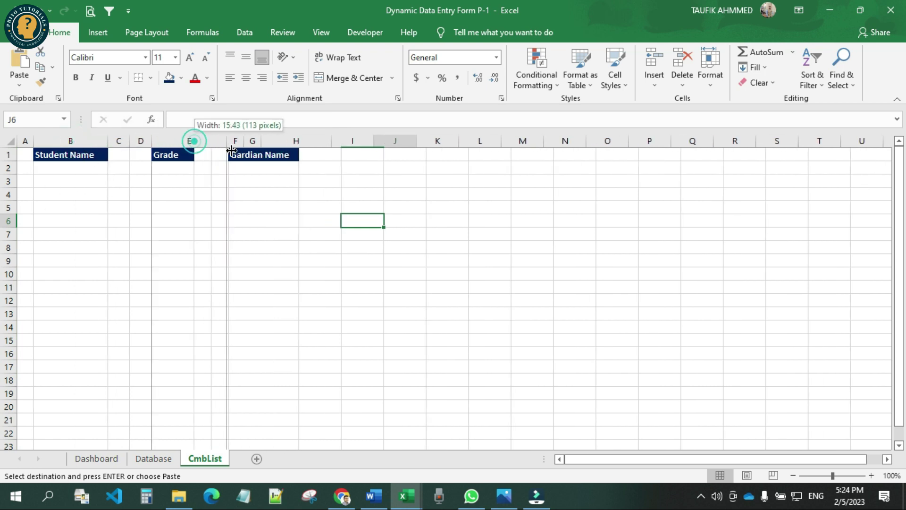
click(313, 244)
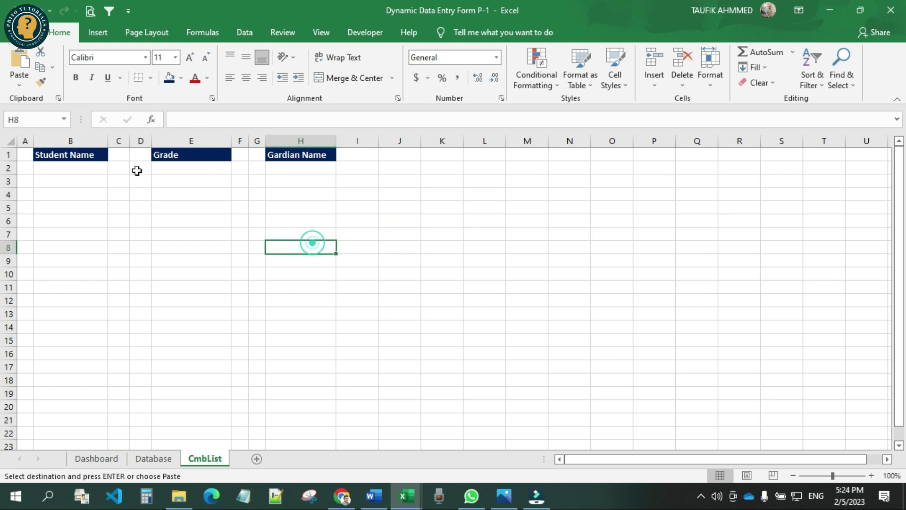
drag(336, 141, 360, 141)
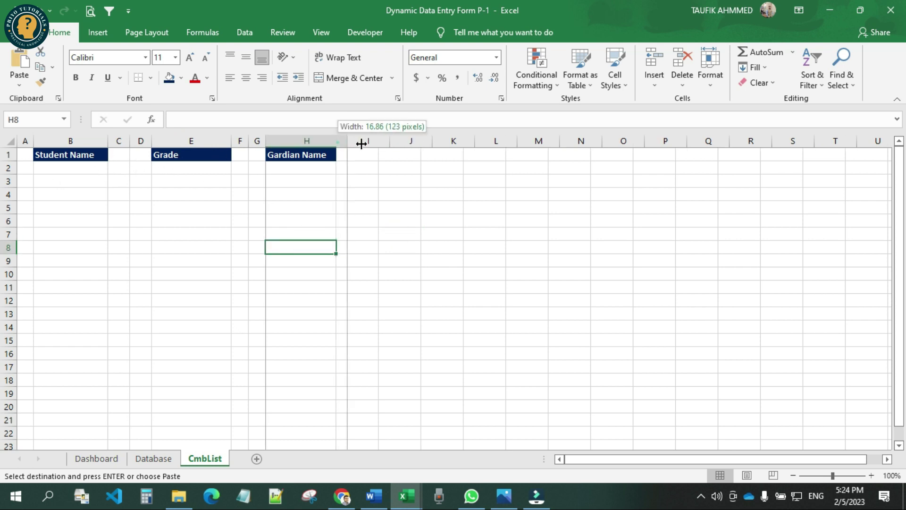
click(332, 339)
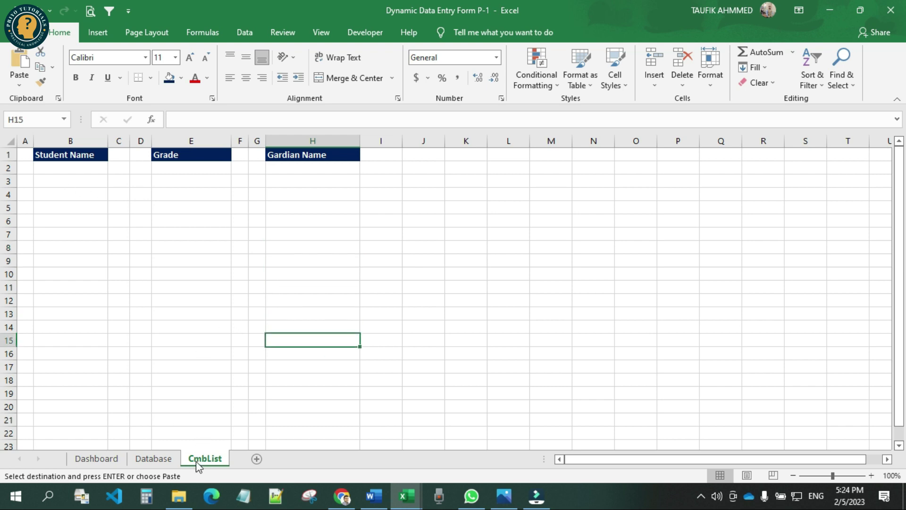
Step: Check the cmb markers in row 1 of the Database sheet, then open the Visual Basic editor
click(154, 459)
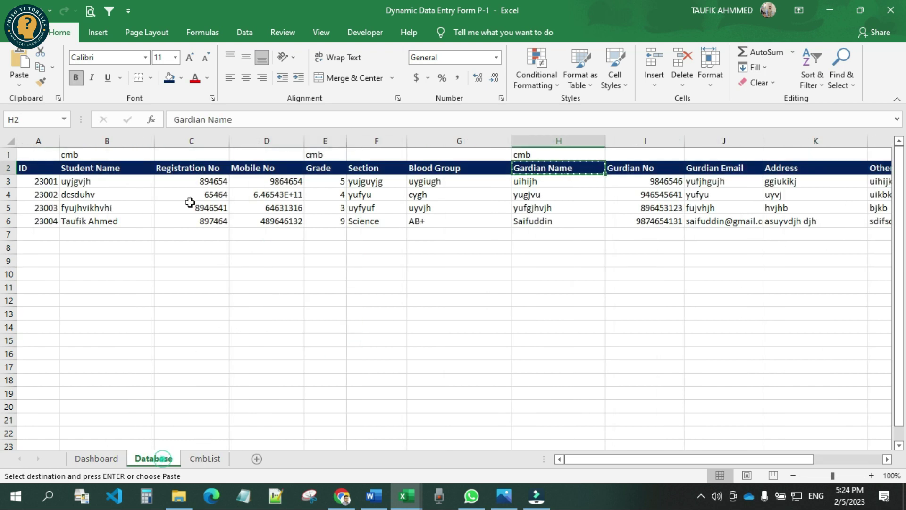
click(8, 154)
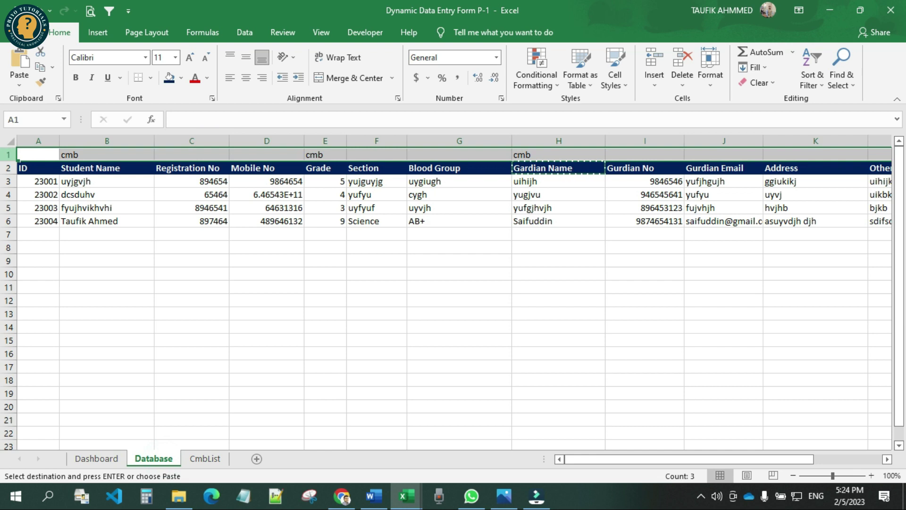
click(297, 325)
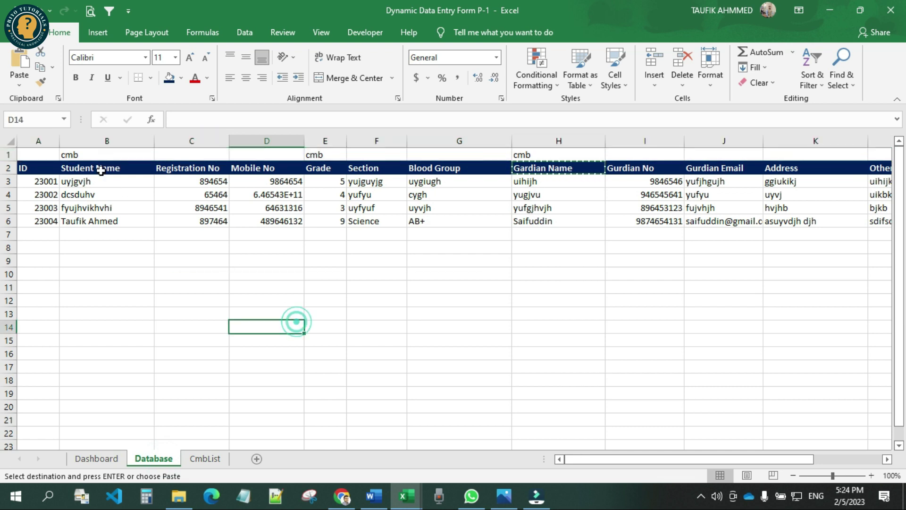
click(366, 32)
click(22, 66)
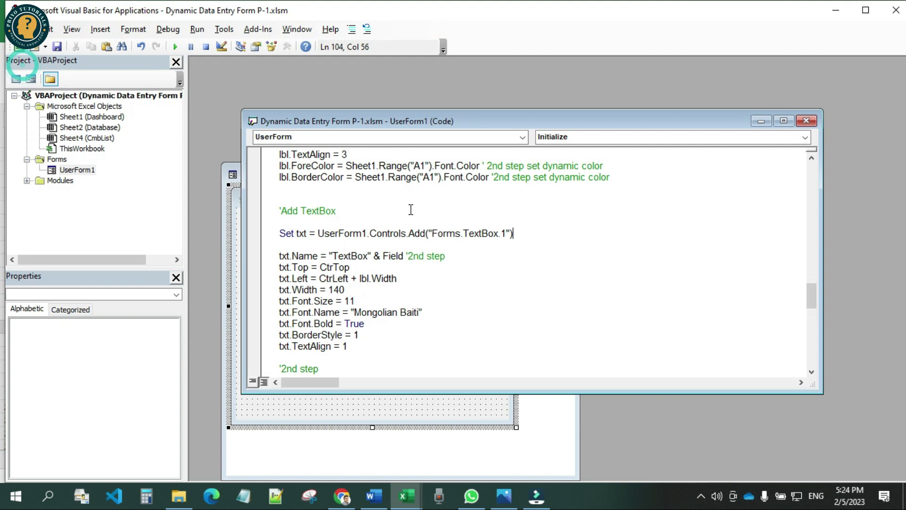
Step: Open UserForm1's Initialize code and locate the Sheet2.Range("FXD1") reference on the txtTotColumn line
click(337, 413)
double_click(449, 366)
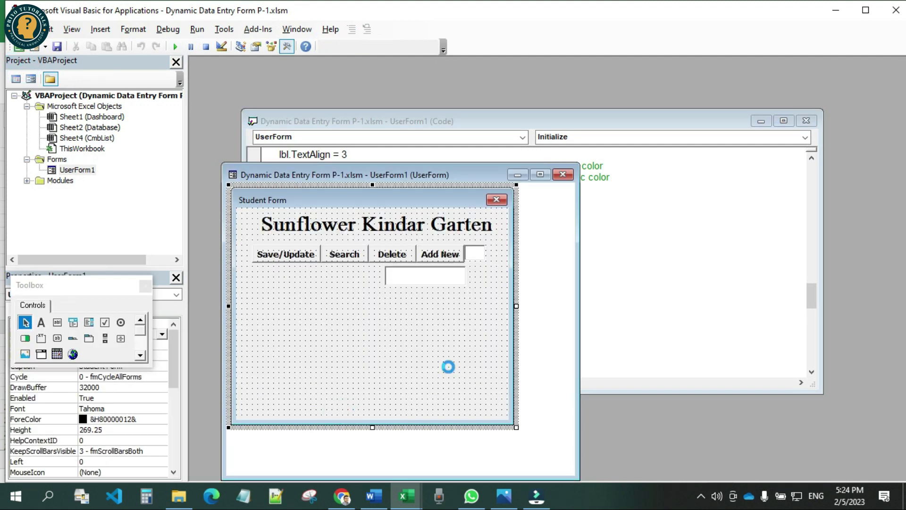
click(327, 236)
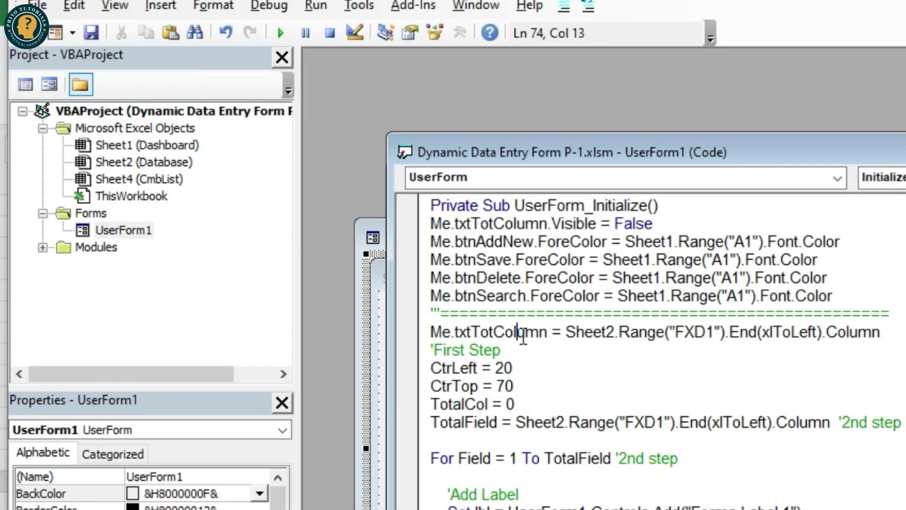
click(381, 233)
click(714, 332)
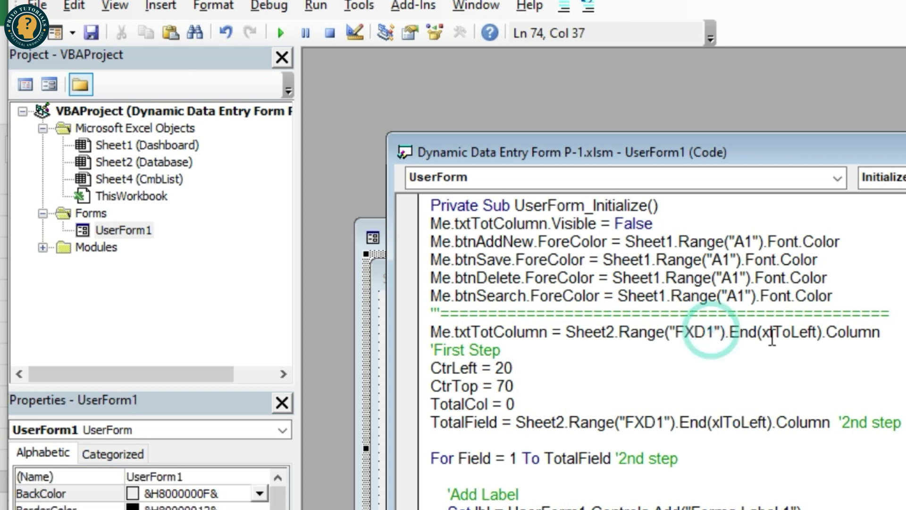
Step: After confirming the headers sit in row 2, change txtTotColumn's FXD1 to FXD2 and start editing TotalField's FXD1
key(alt+F11)
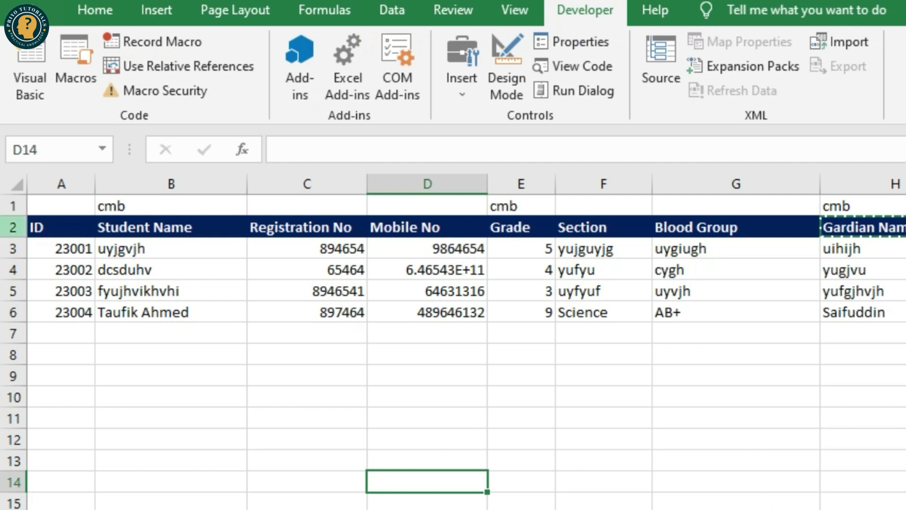
click(40, 231)
key(ctrl+shift+Right)
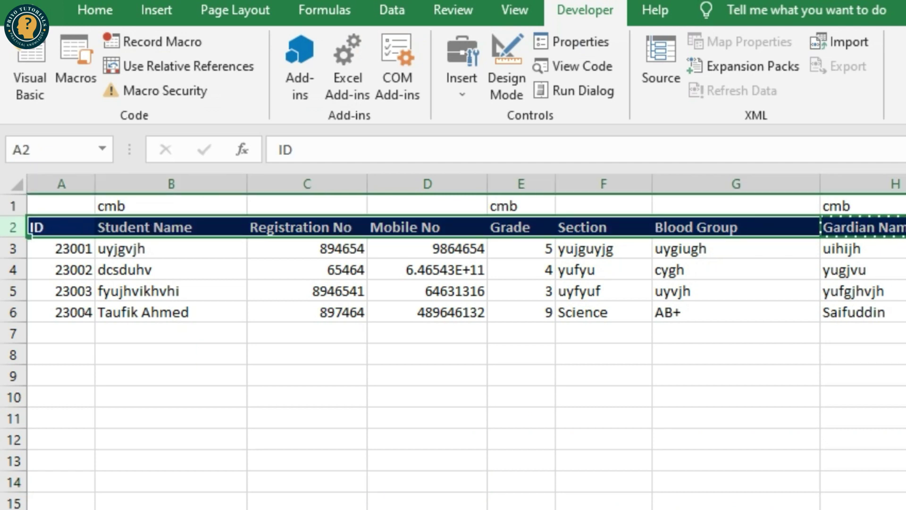
key(alt+F11)
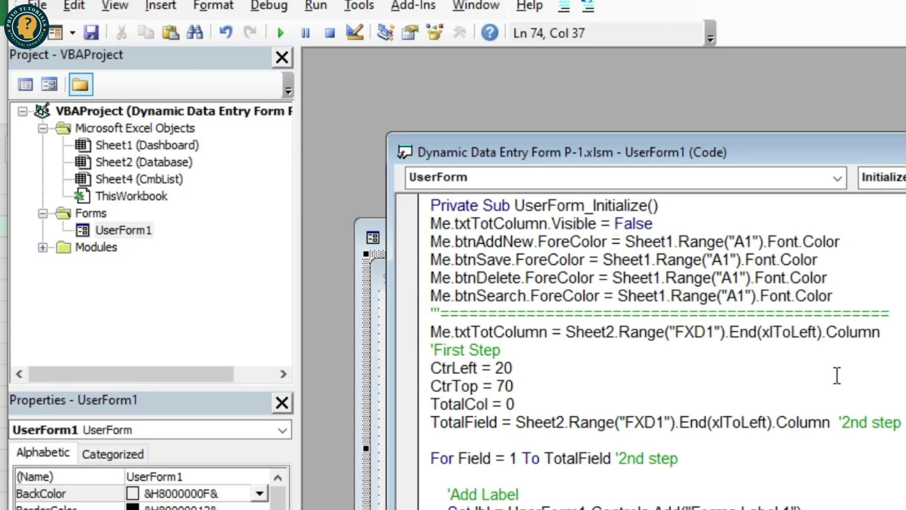
key(BackSpace)
text(2)
click(666, 418)
key(BackSpace)
Step: Finish TotalField's FXD2, then remove the row 1 from lbl.Caption's Sheet2.Cells(1, Field)
text(2)
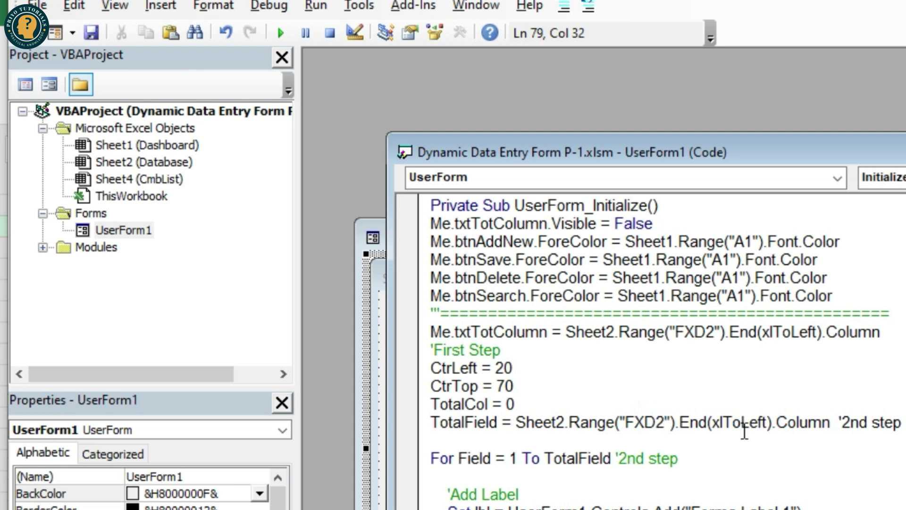
scroll(734, 413, down, 2)
scroll(721, 384, down, 1)
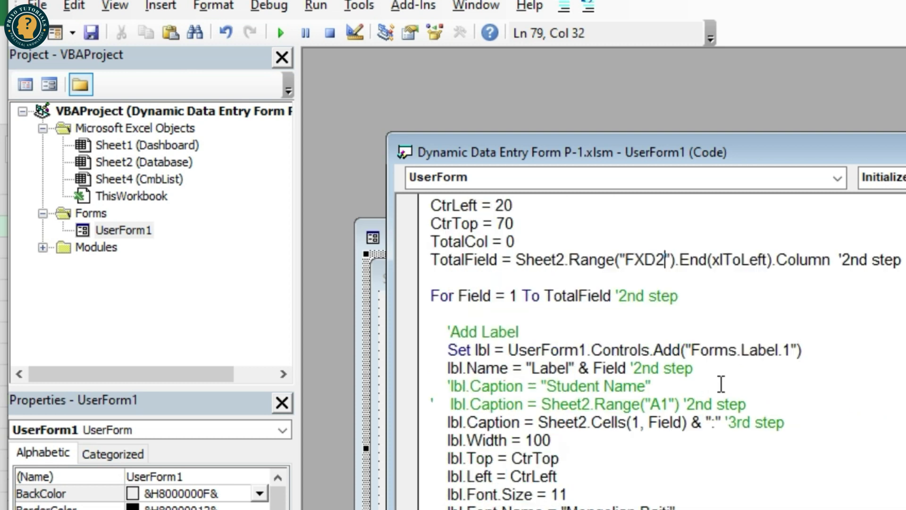
scroll(721, 384, down, 1)
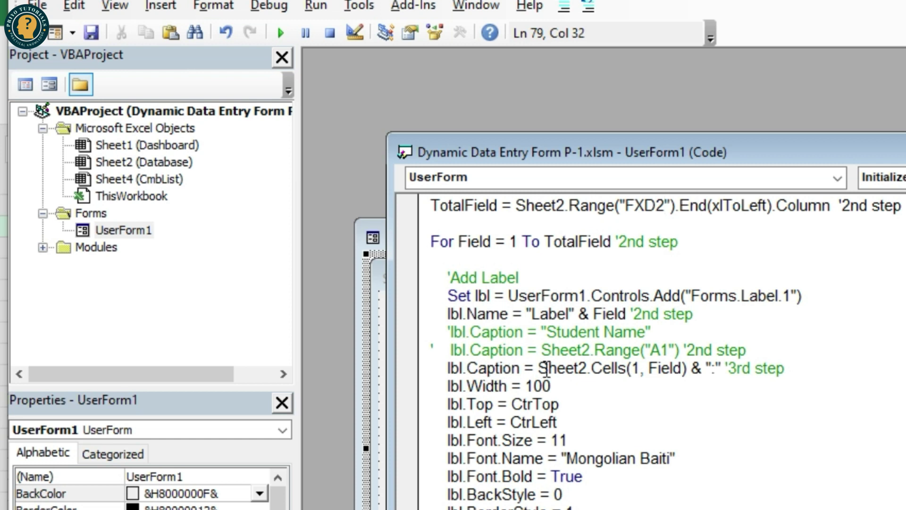
click(638, 368)
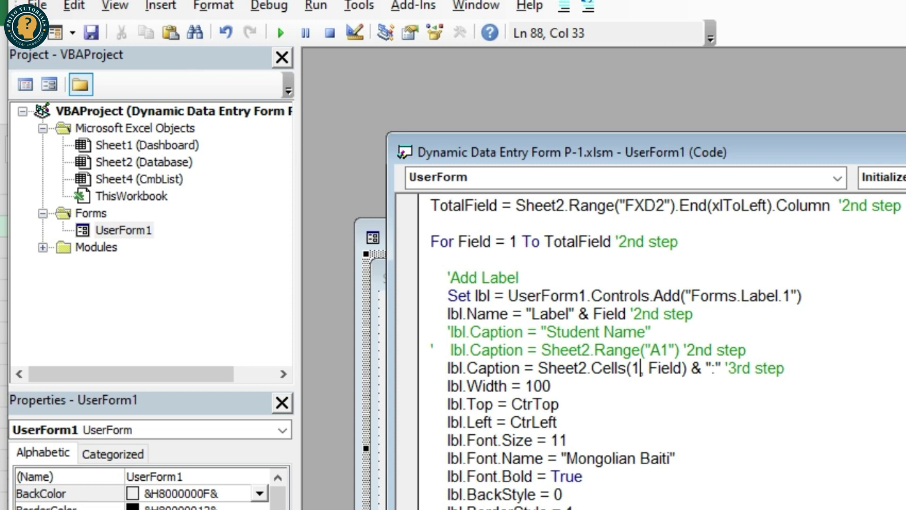
key(alt+F11)
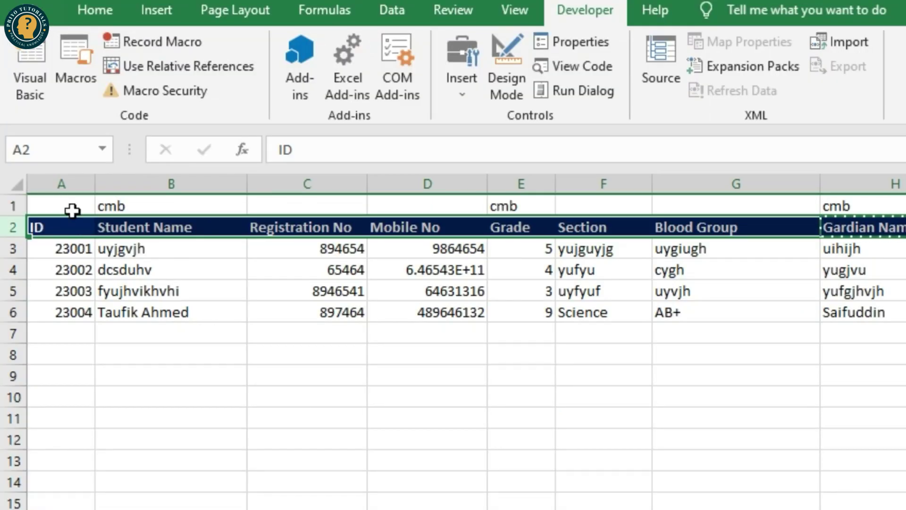
key(alt+F11)
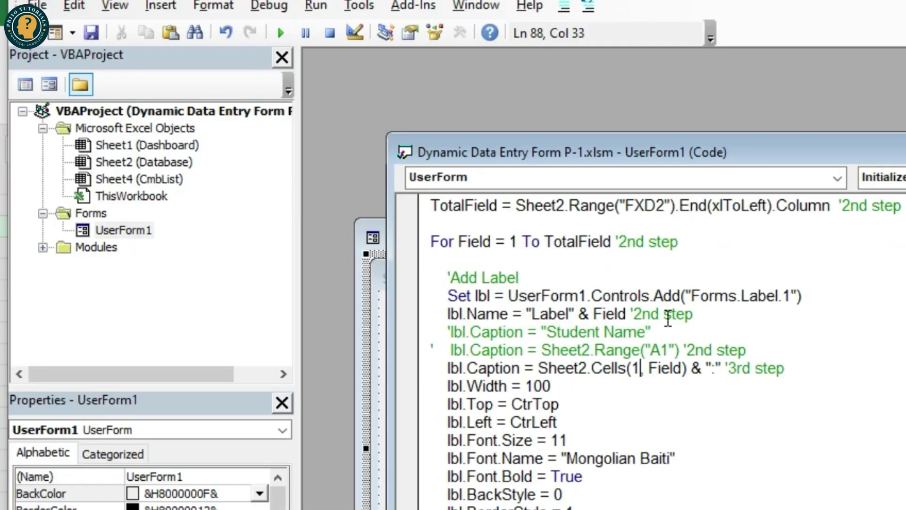
key(BackSpace)
Step: Make the caption line read Sheet2.Cells(2, Field) and review the code down to ListBoxUpdate
text(2)
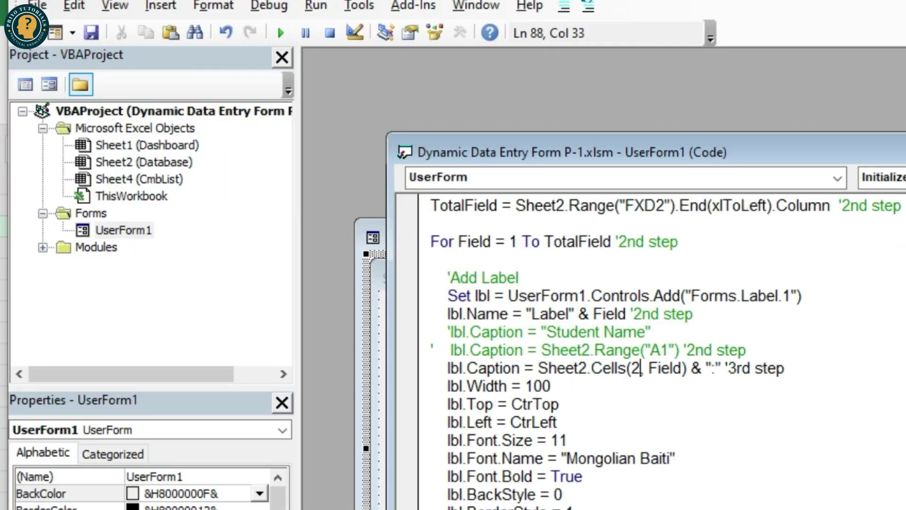
click(699, 389)
scroll(694, 387, down, 1)
scroll(690, 382, down, 2)
scroll(680, 377, down, 3)
scroll(680, 378, up, 3)
scroll(678, 376, down, 5)
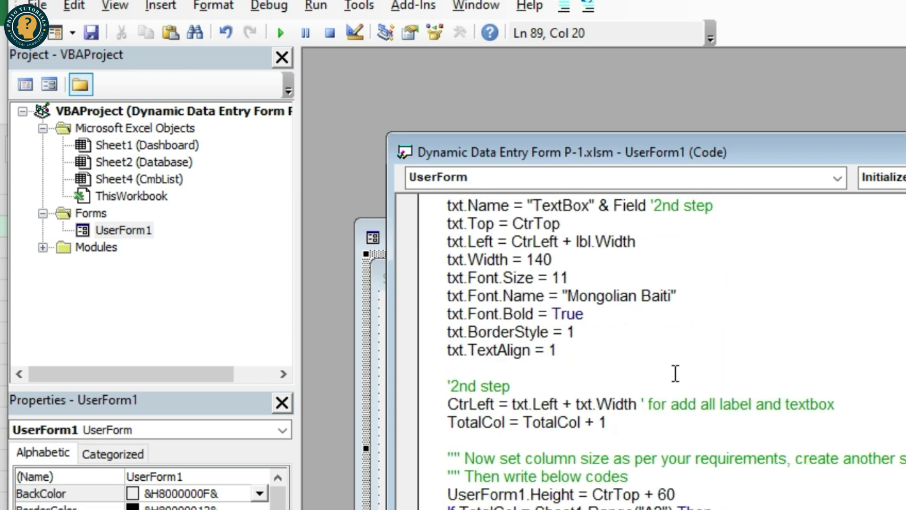
scroll(661, 363, up, 2)
scroll(631, 349, down, 1)
scroll(632, 356, down, 3)
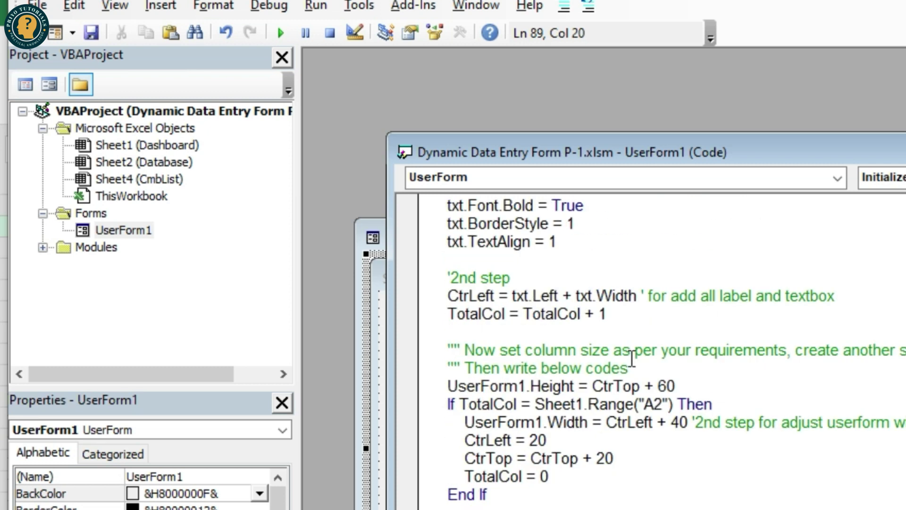
scroll(633, 358, down, 3)
scroll(704, 417, down, 6)
scroll(693, 406, up, 5)
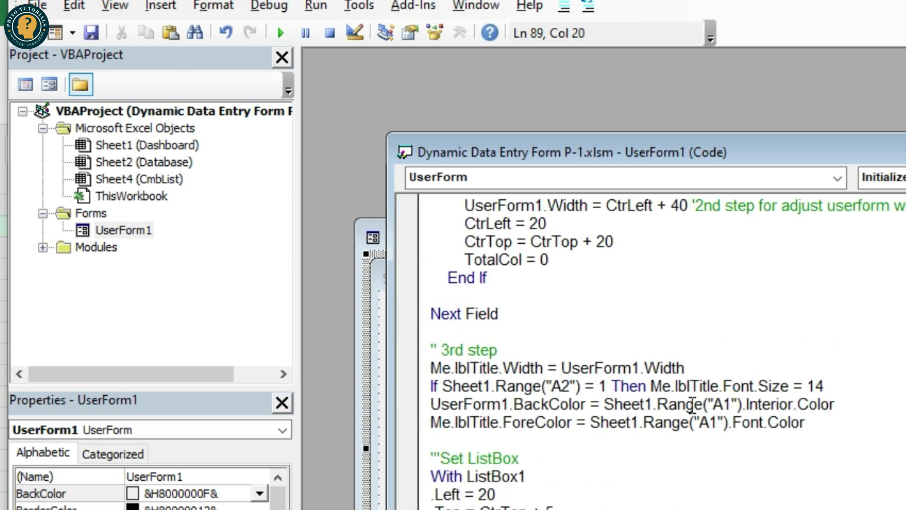
scroll(633, 413, down, 5)
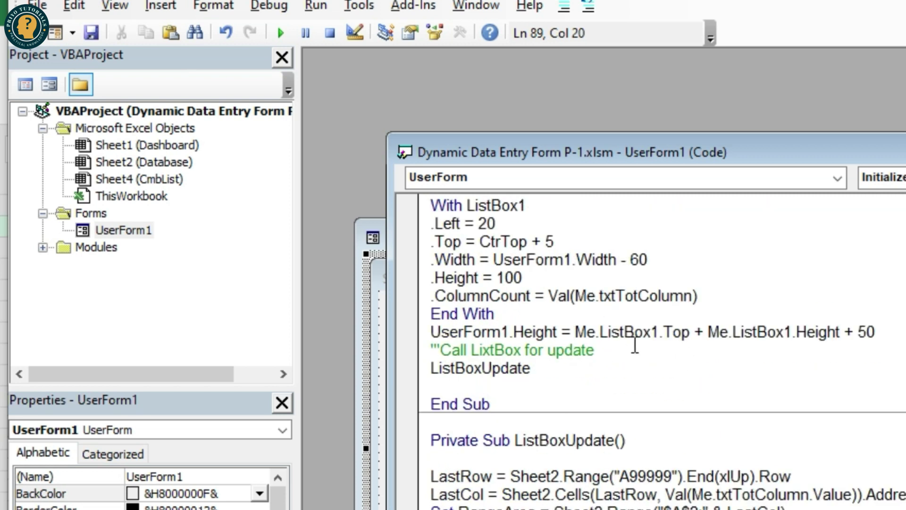
scroll(584, 468, down, 1)
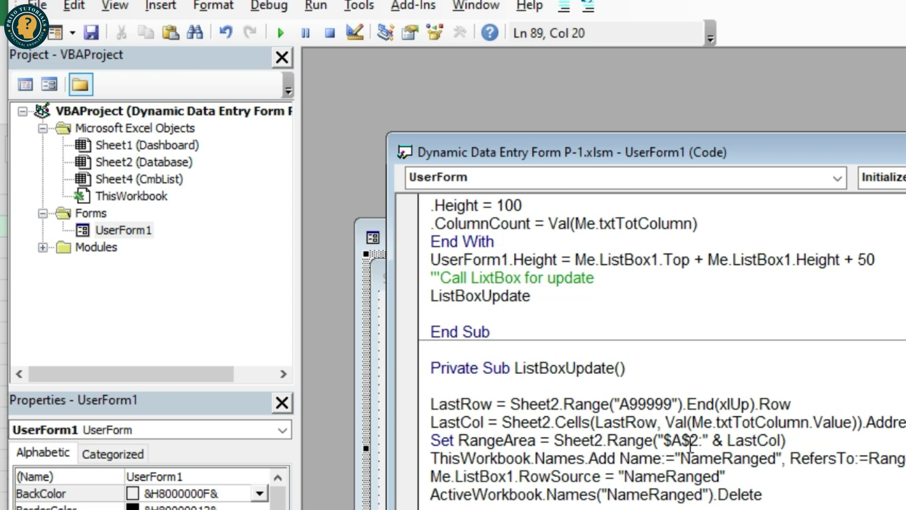
Step: Check in the worksheet that the data rows start at A3, below the A2 header
click(698, 440)
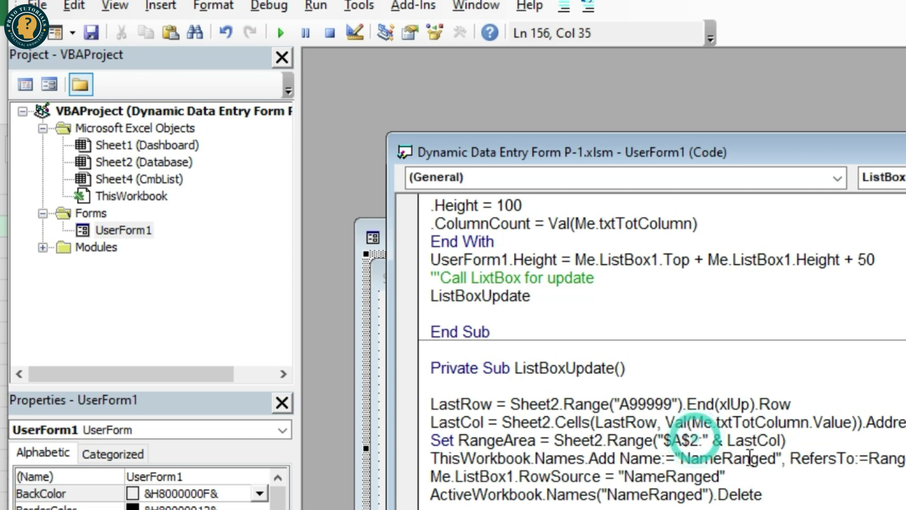
text(:)
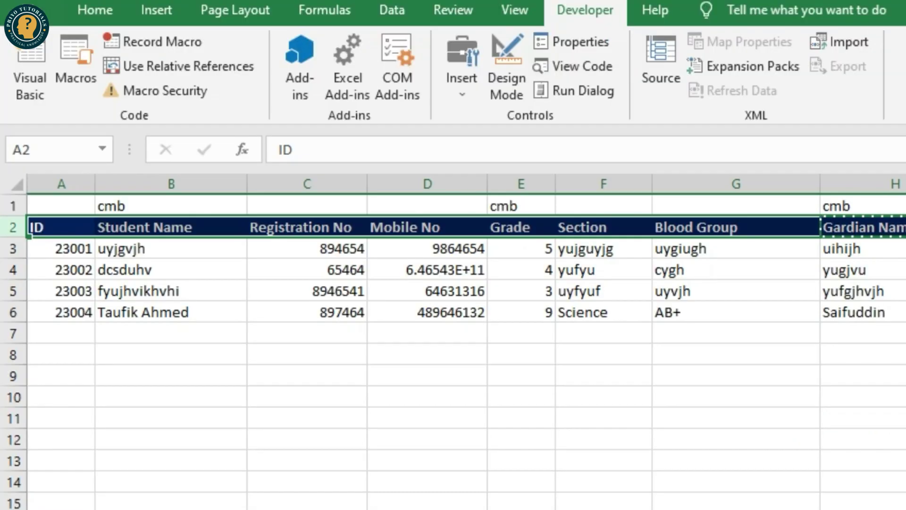
click(44, 227)
click(67, 250)
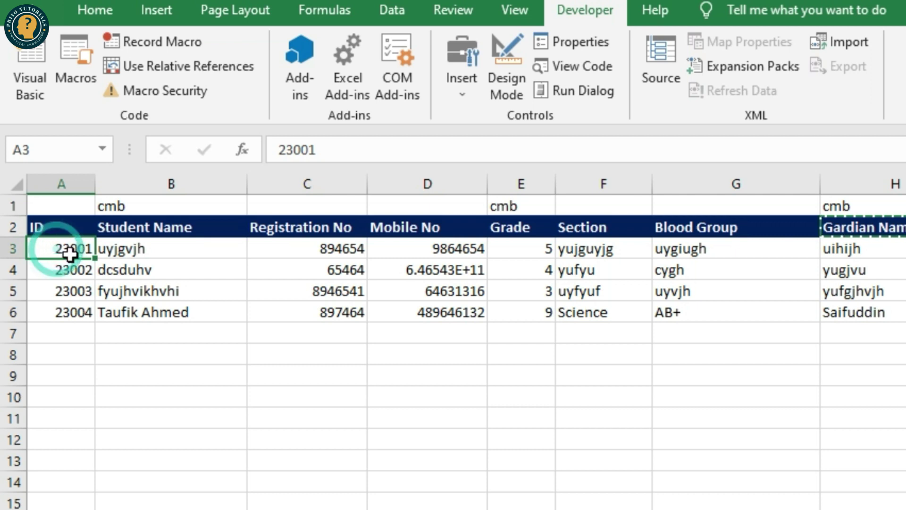
drag(69, 254, 199, 312)
click(57, 228)
click(58, 248)
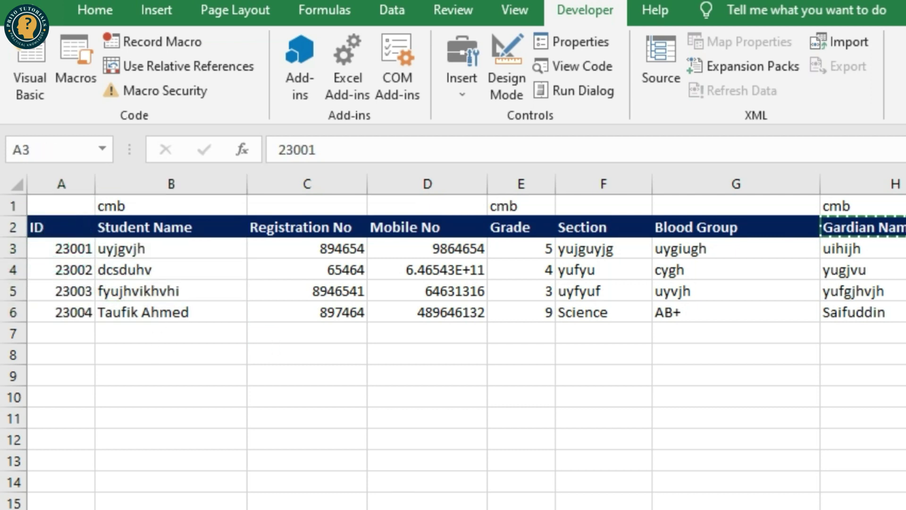
Step: Restore the RangeArea start to $A$2: and bring the UserForm1 design window forward
key(alt+F11)
click(700, 439)
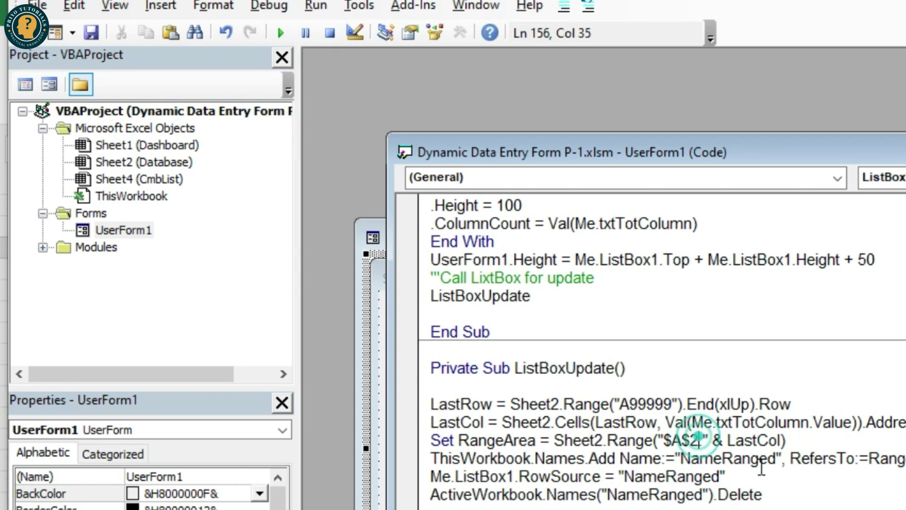
key(BackSpace)
text(2)
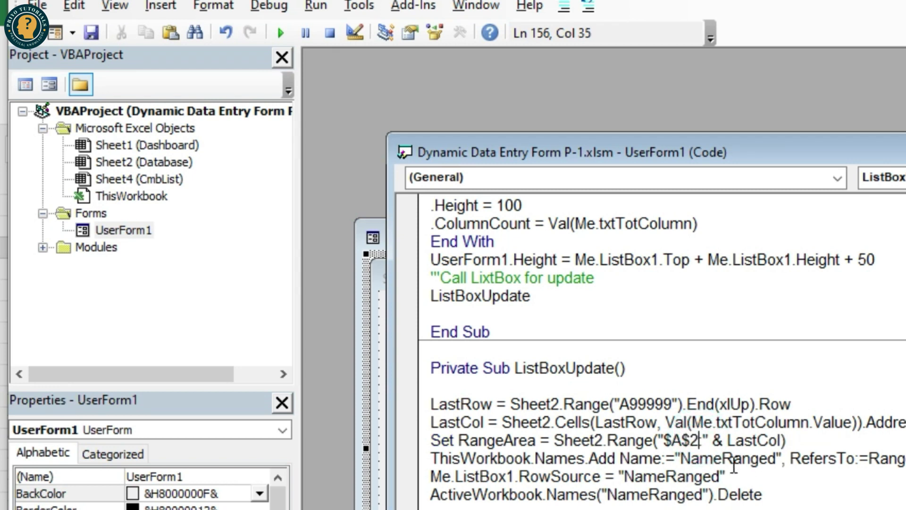
text(:)
click(761, 472)
Step: Run the Student Form, note the header row appears as a record in the list, and close it
key(shift+F7)
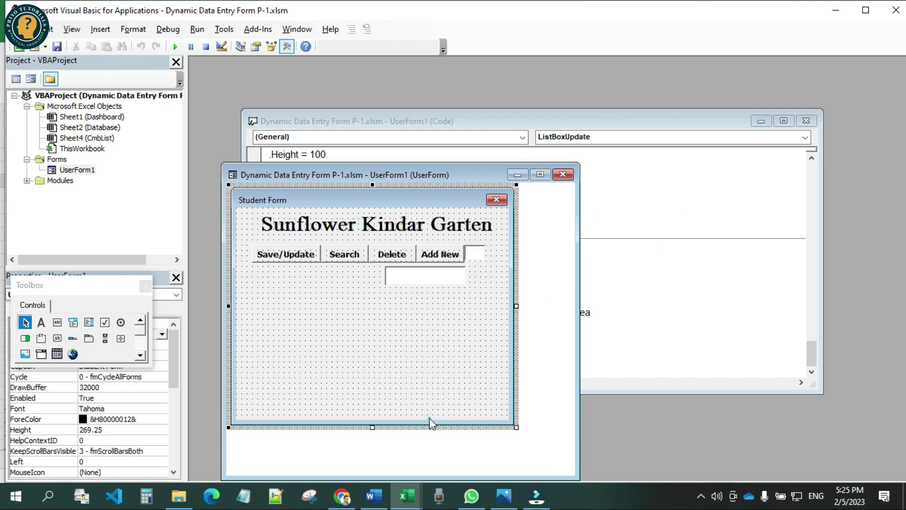
click(171, 46)
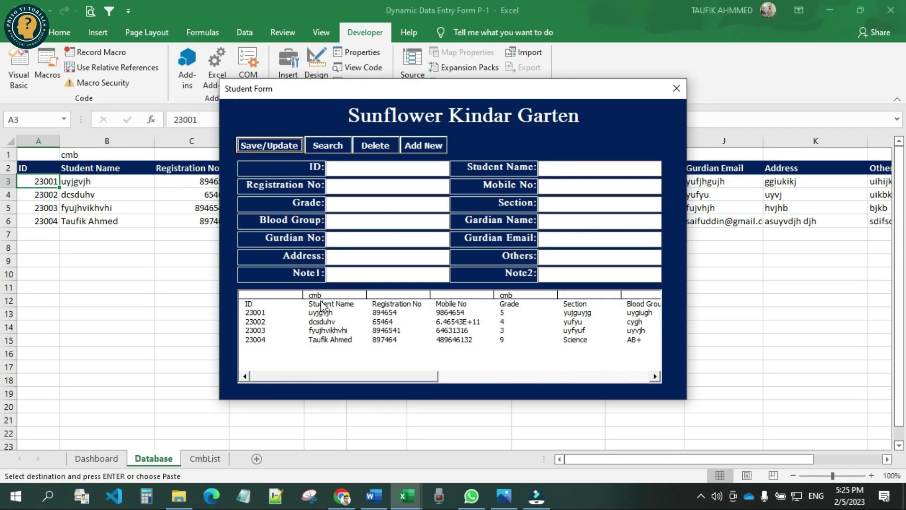
click(325, 302)
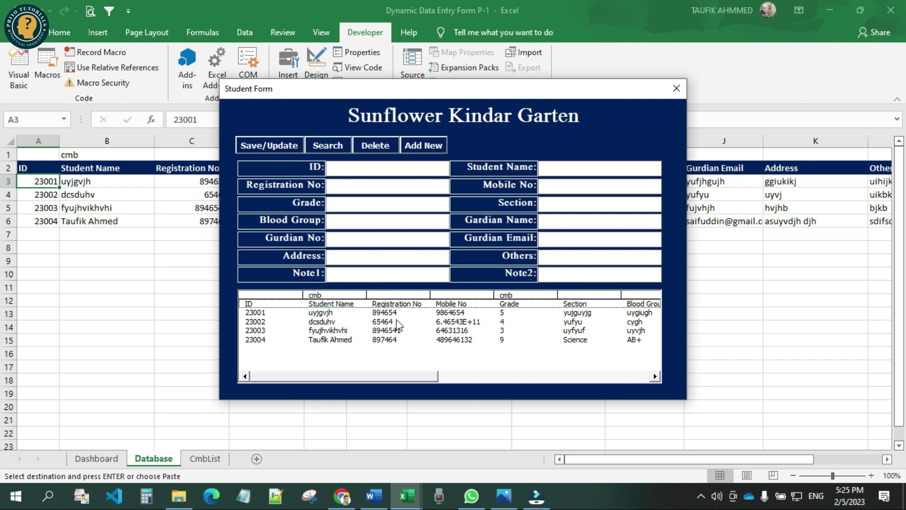
click(388, 304)
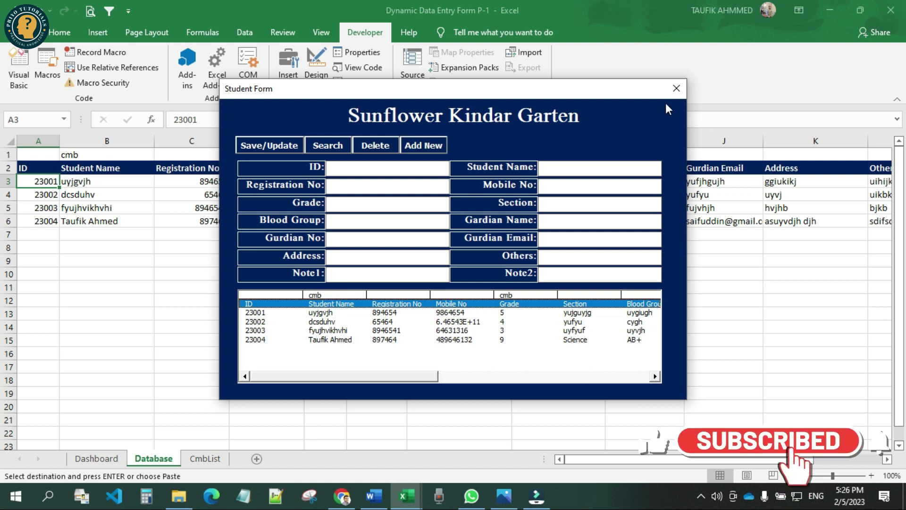
click(677, 88)
Step: Change the Set RangeArea start from $A$2 to $A$3
click(435, 301)
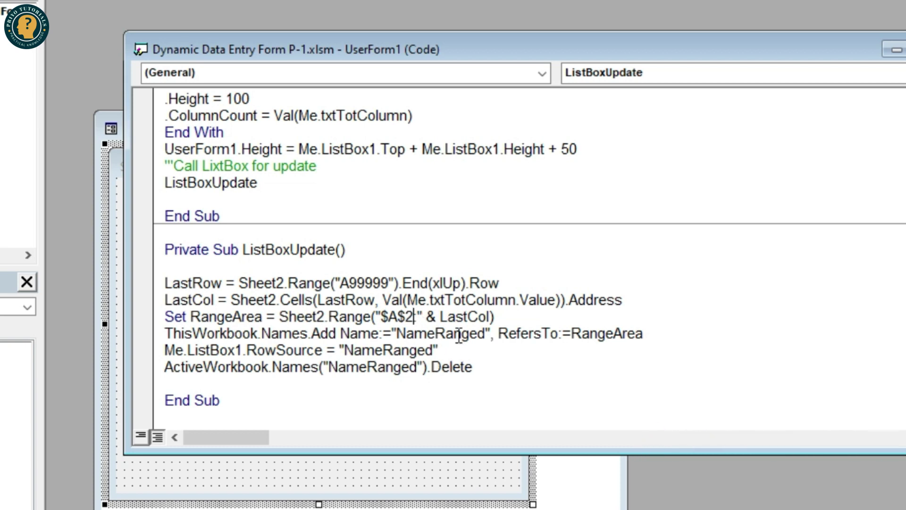
key(BackSpace)
text(3)
Step: Rerun the Student Form, load record 23003, clear the fields with Add New, and close it
click(462, 347)
key(shift+F7)
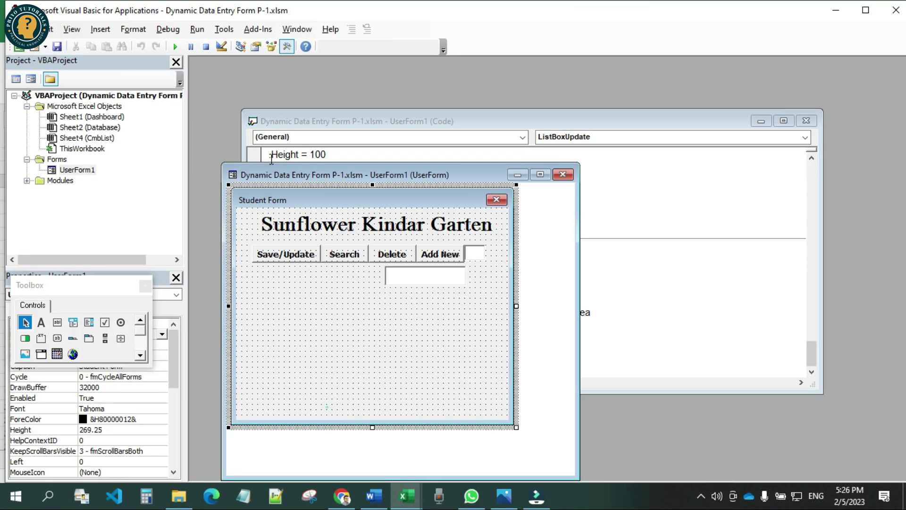
click(327, 407)
click(176, 46)
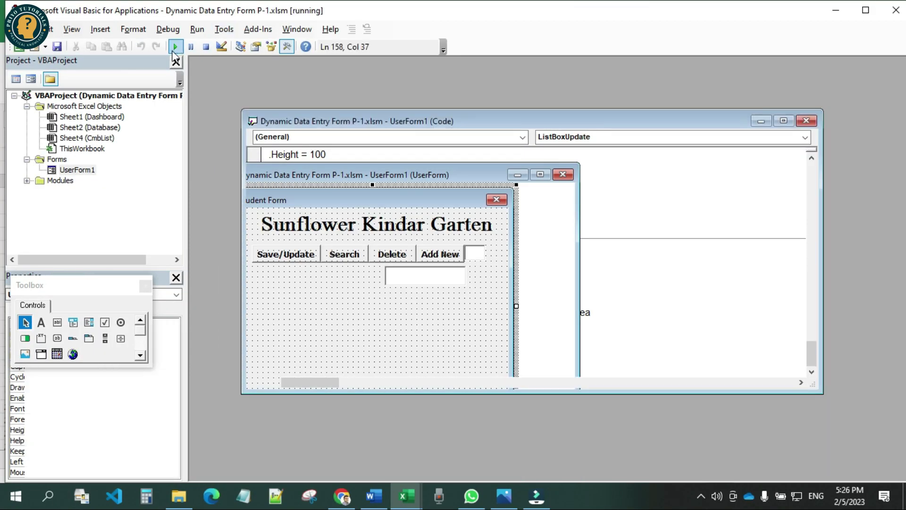
click(397, 303)
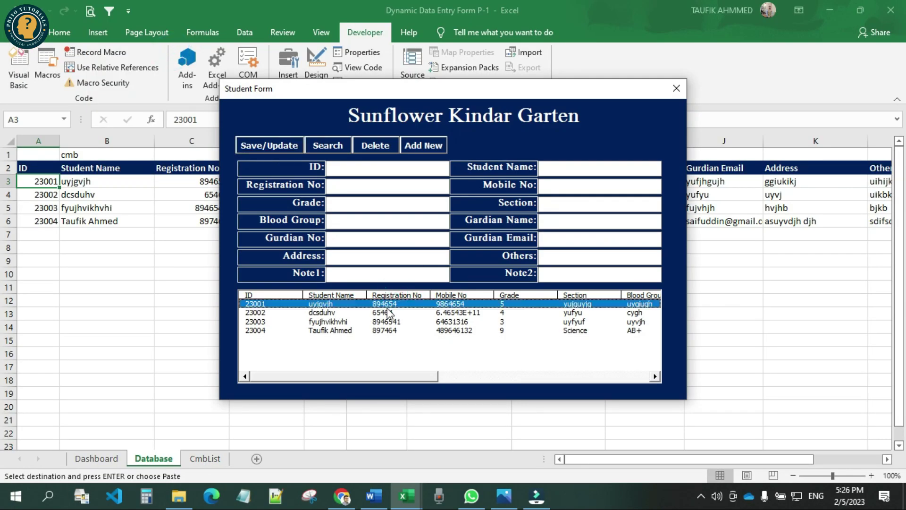
double_click(385, 323)
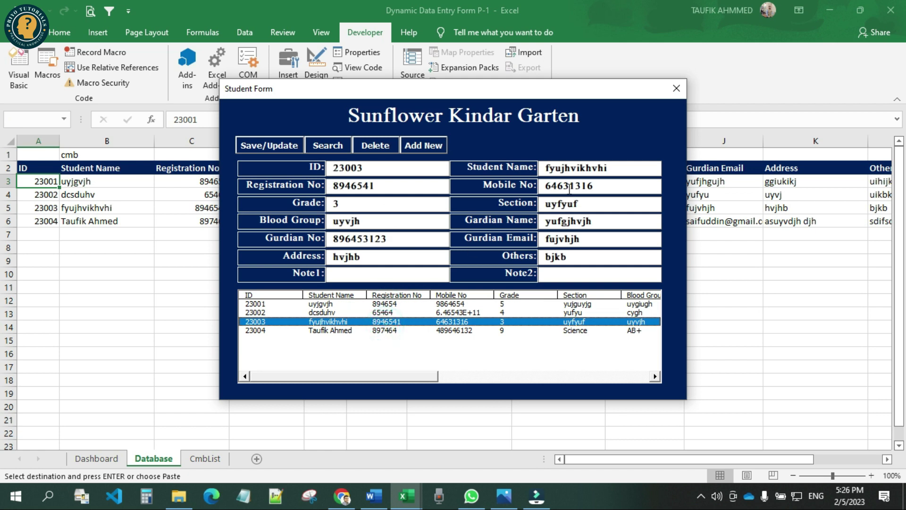
click(423, 145)
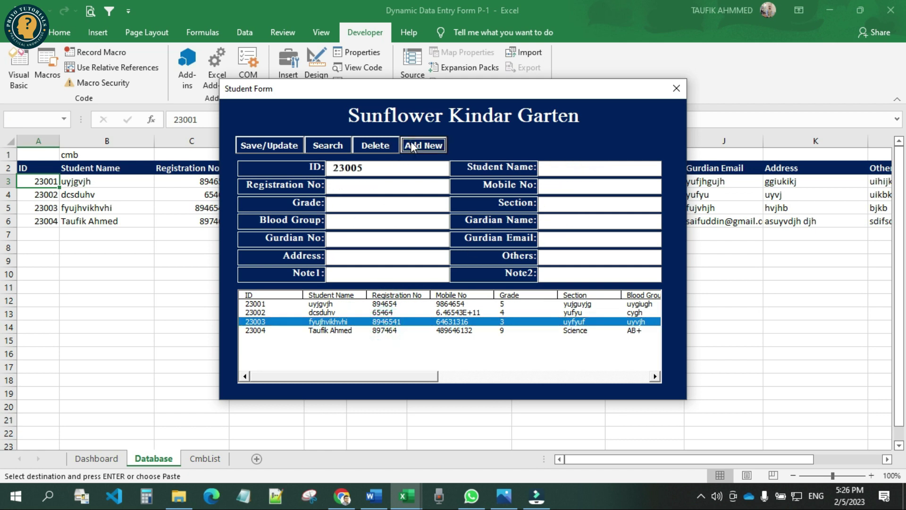
click(678, 88)
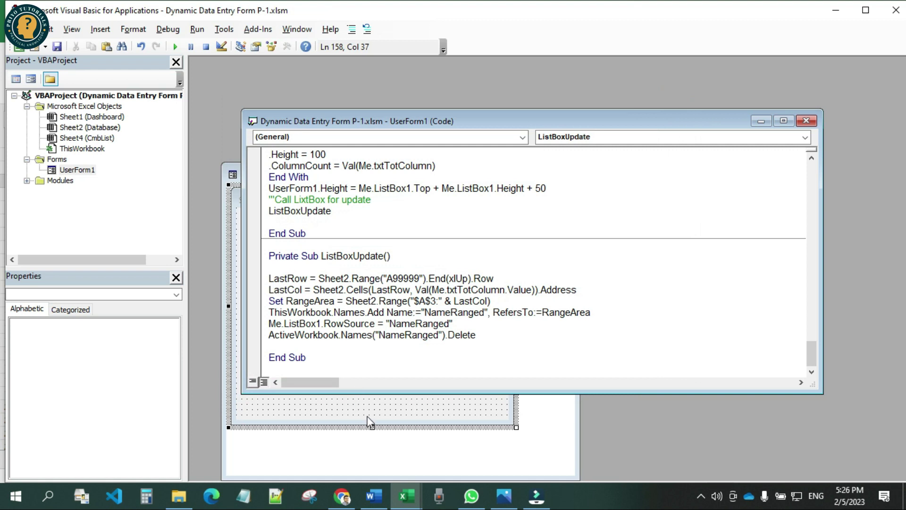
Step: Look at the CmbList sheet, then reopen UserForm1's Initialize code at the TextBox creation
click(371, 422)
mouse_move(406, 495)
click(343, 447)
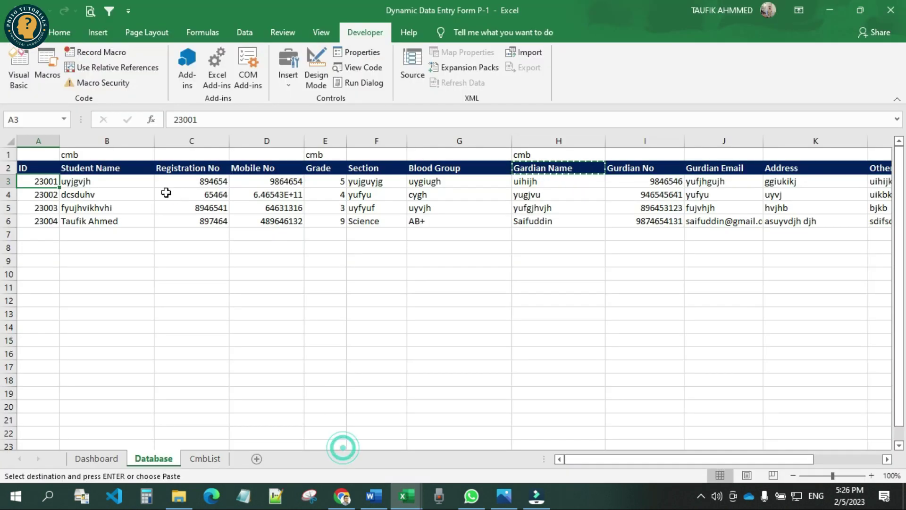
click(191, 459)
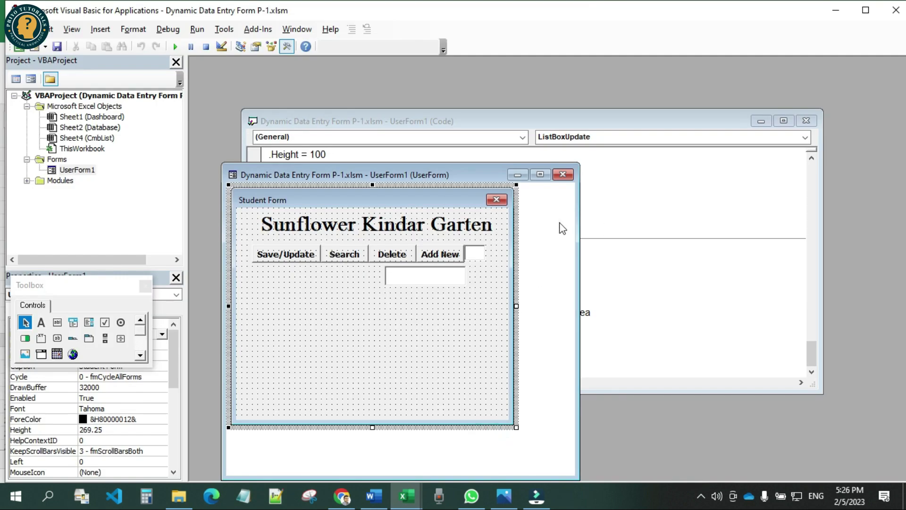
click(722, 210)
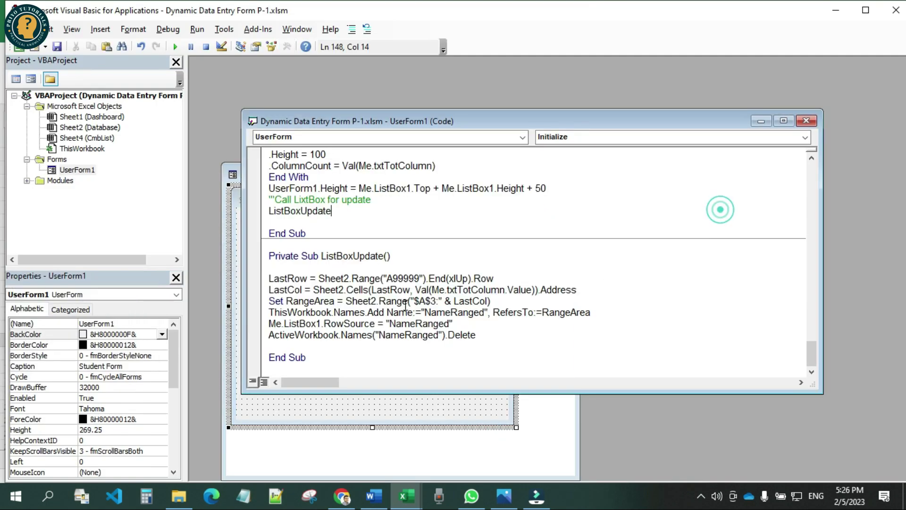
click(430, 457)
double_click(463, 389)
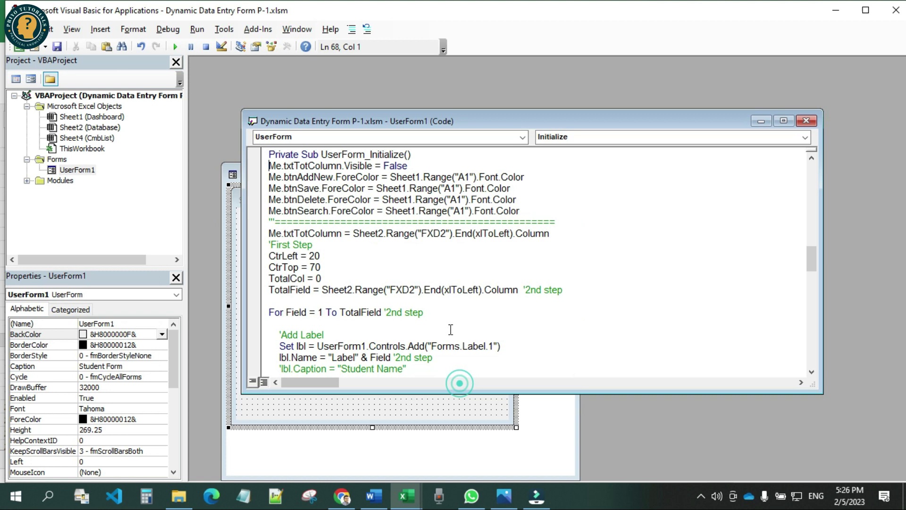
scroll(402, 286, down, 4)
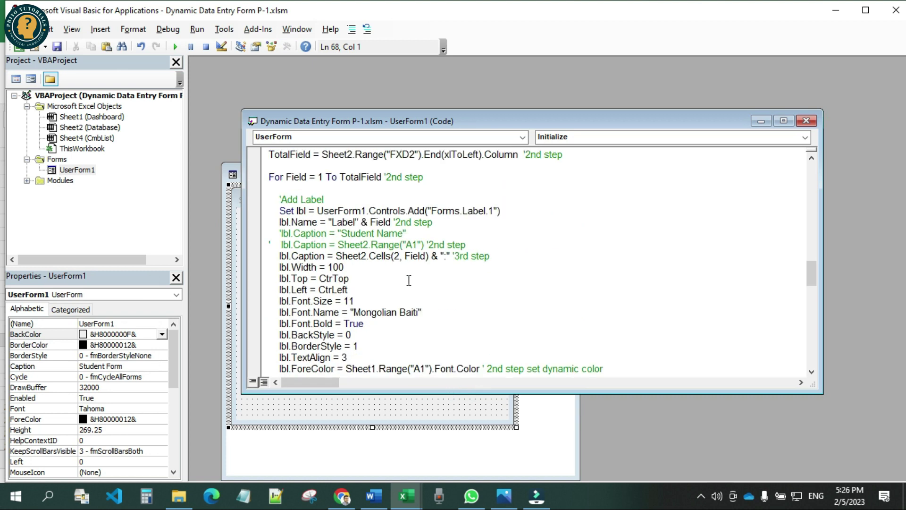
scroll(409, 280, up, 3)
click(395, 408)
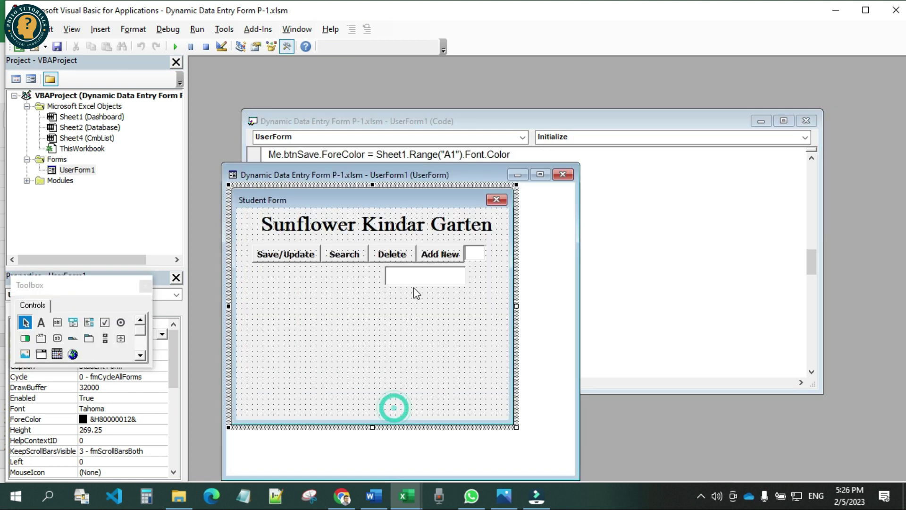
click(651, 276)
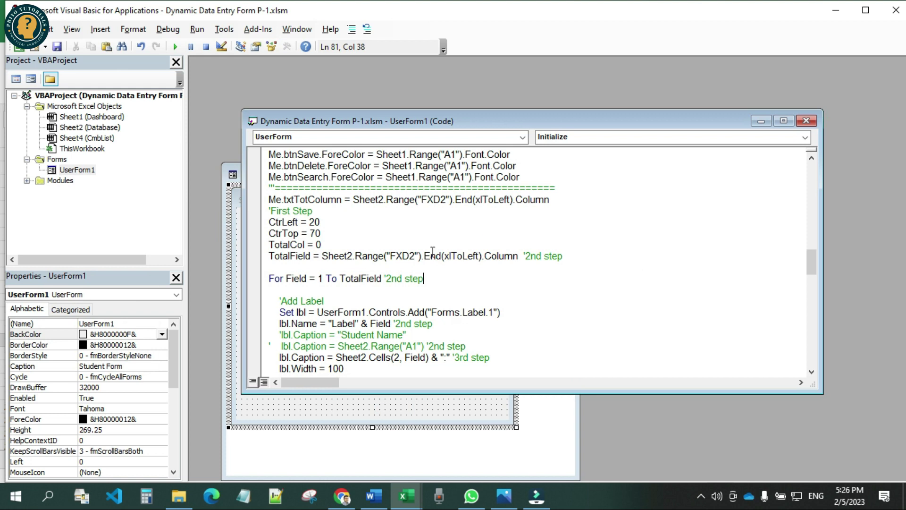
scroll(388, 270, up, 2)
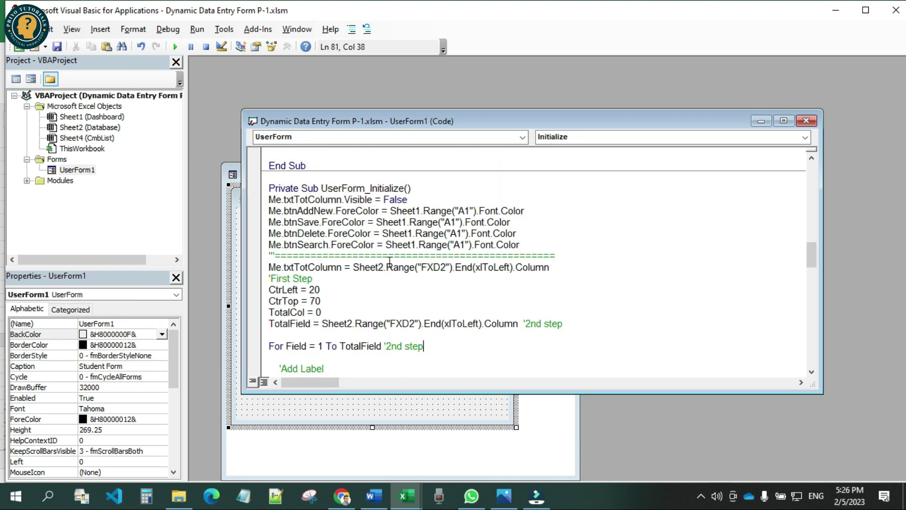
scroll(390, 261, down, 4)
scroll(391, 260, down, 1)
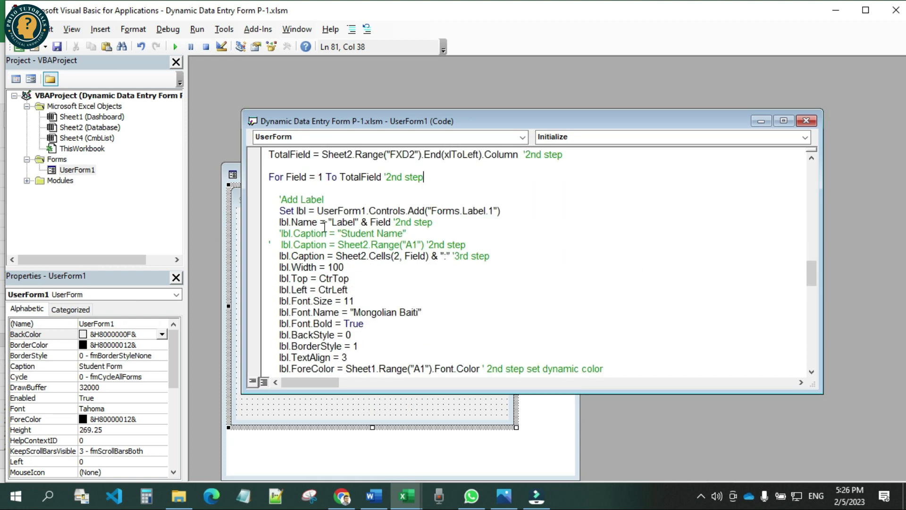
scroll(325, 230, down, 1)
scroll(314, 289, down, 3)
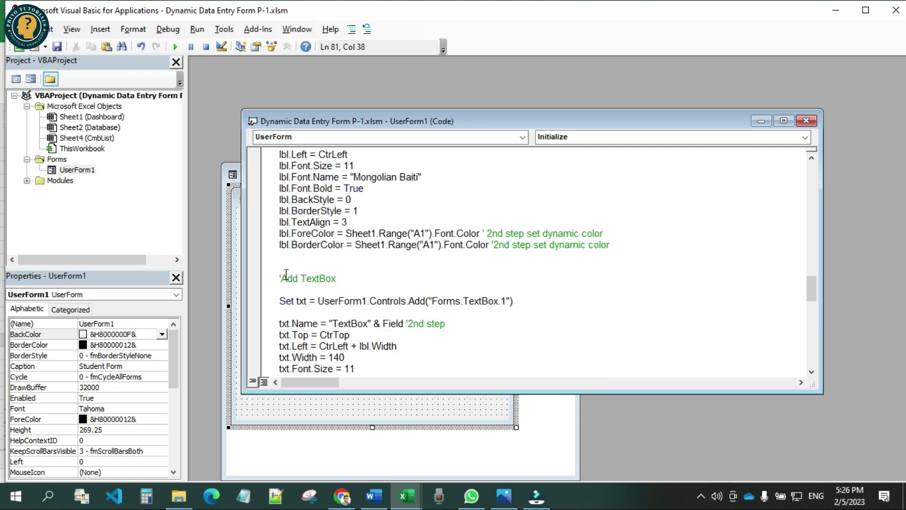
Step: Under the 'Add TextBox comment, add the line if sheet2.Cells(1,Field)
click(352, 278)
click(309, 287)
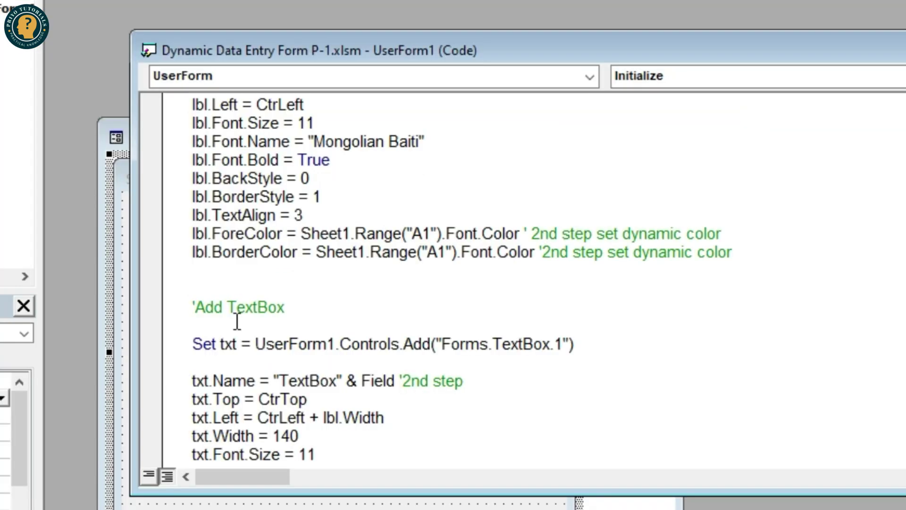
text(if sheet2)
text(.ce)
key(Tab)
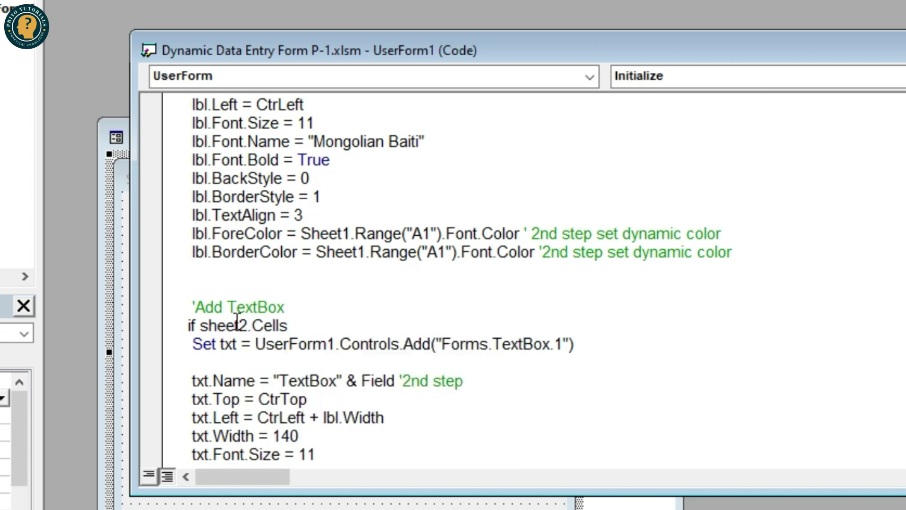
text(()
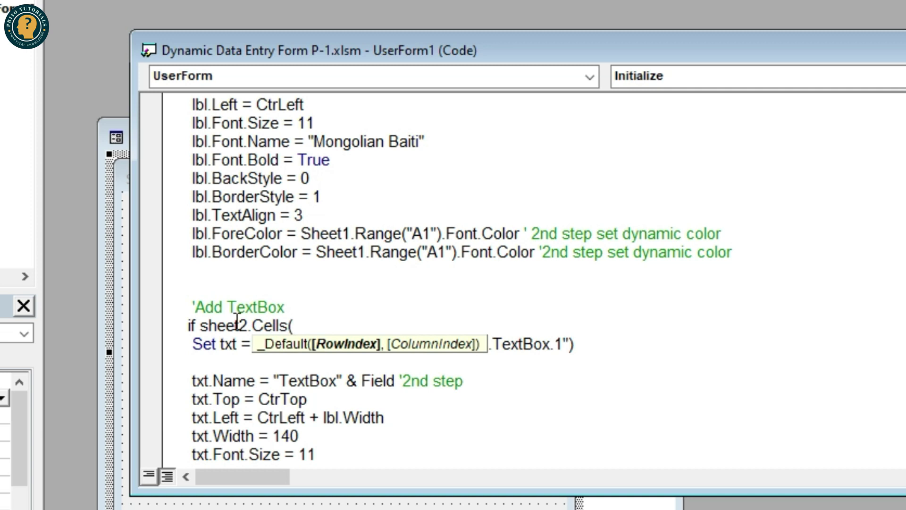
text(1)
text(,)
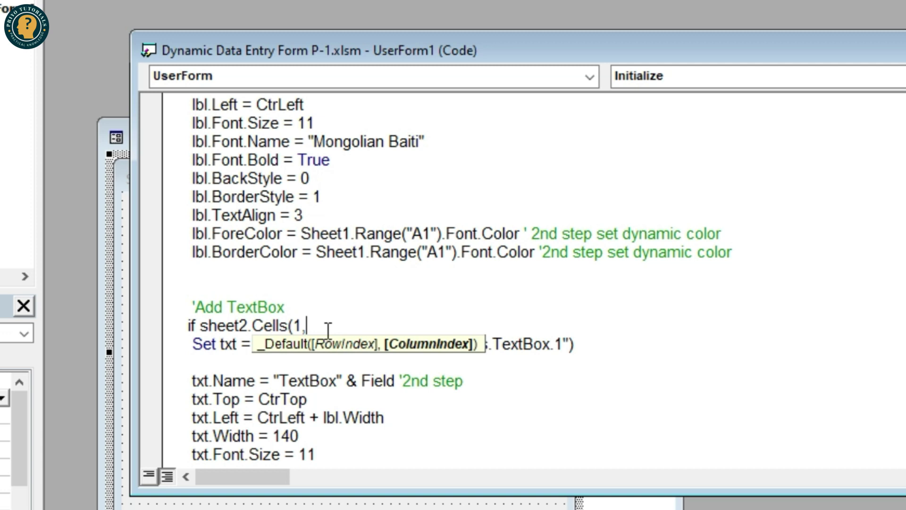
click(302, 323)
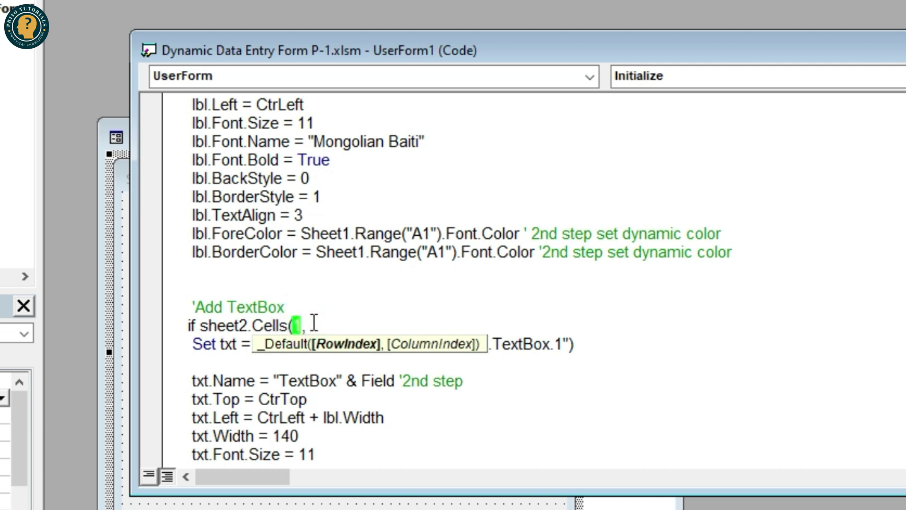
click(315, 324)
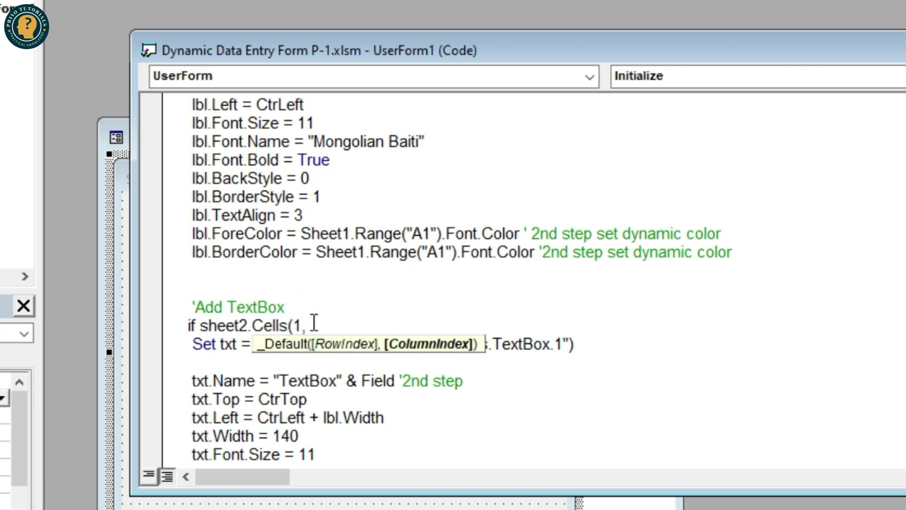
text(Field))
scroll(354, 213, up, 1)
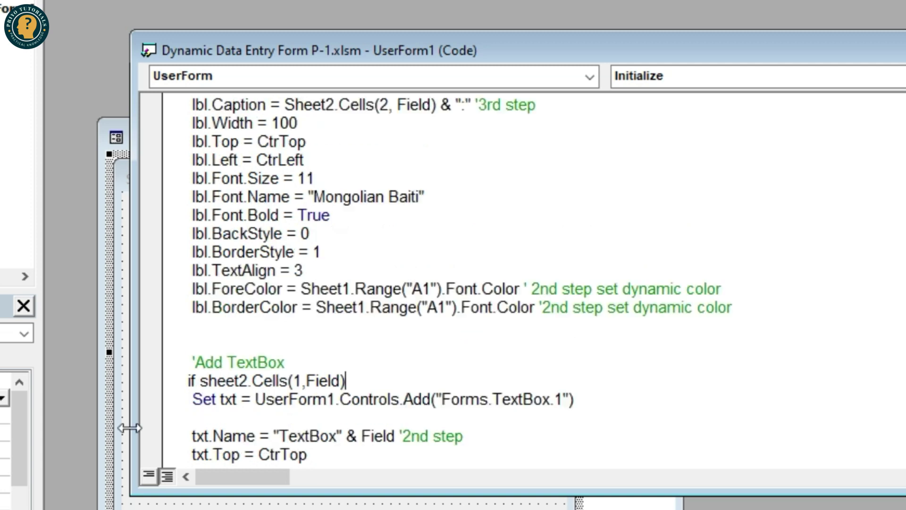
scroll(250, 229, up, 4)
Step: Dismiss the 'Expected: Then or GoTo' error and review the For Field = 1 To TotalField loop
click(205, 197)
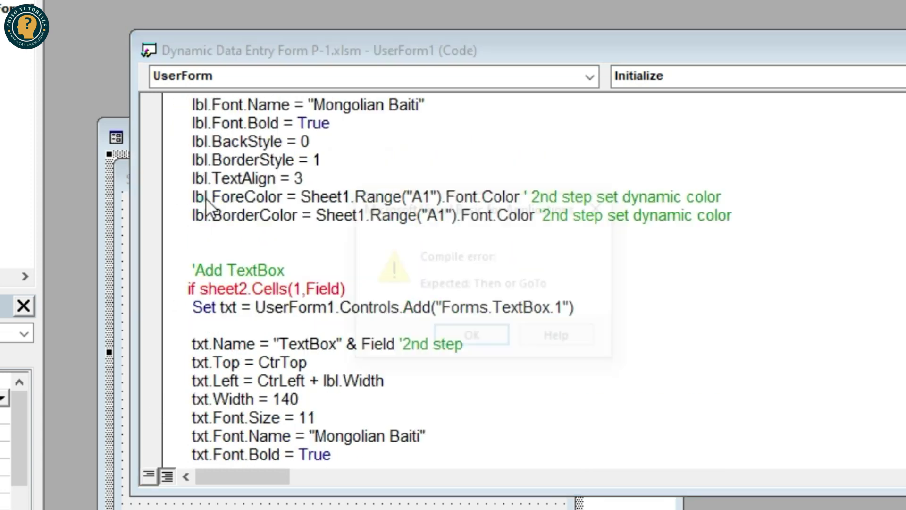
click(483, 333)
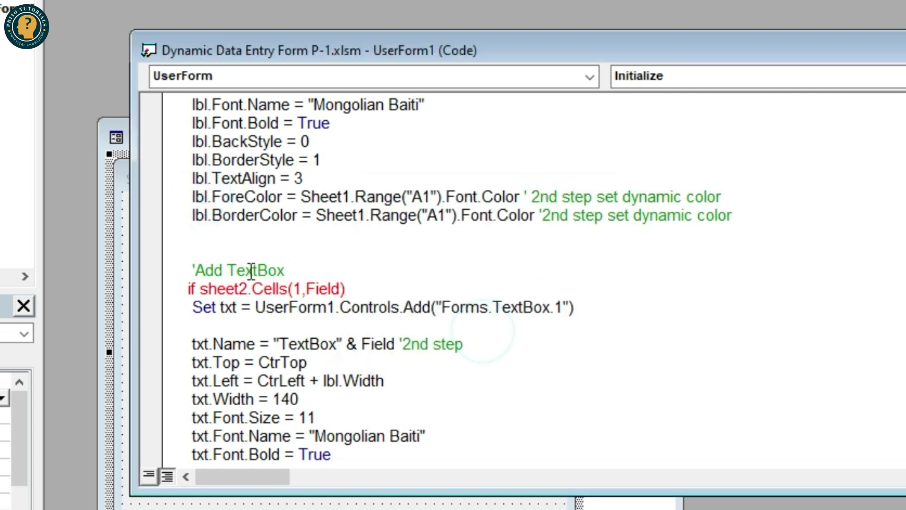
scroll(228, 273, up, 2)
scroll(224, 260, up, 2)
scroll(205, 170, up, 2)
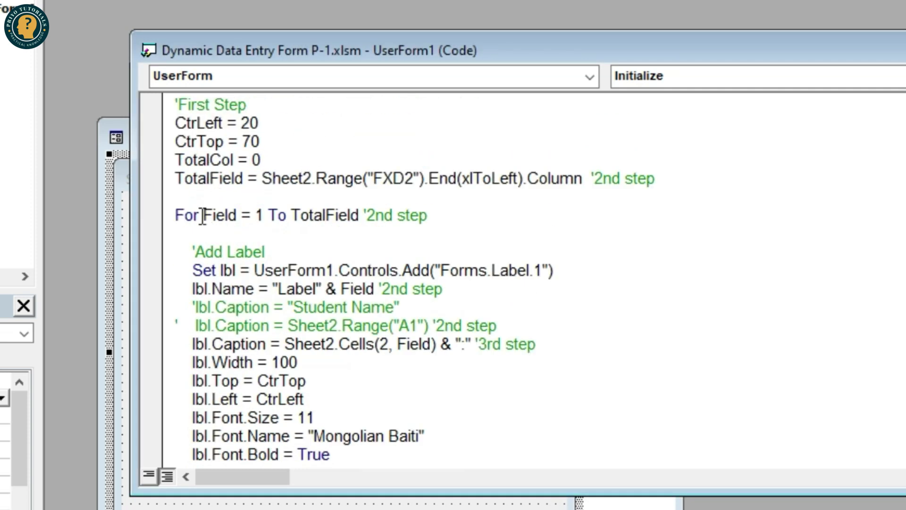
drag(198, 215, 242, 215)
click(257, 215)
double_click(259, 215)
double_click(295, 215)
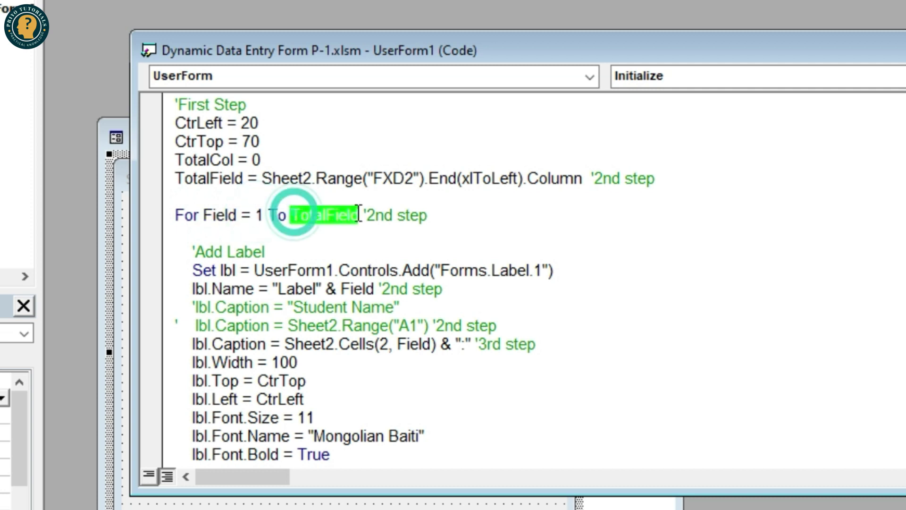
scroll(393, 337, down, 1)
scroll(394, 337, down, 5)
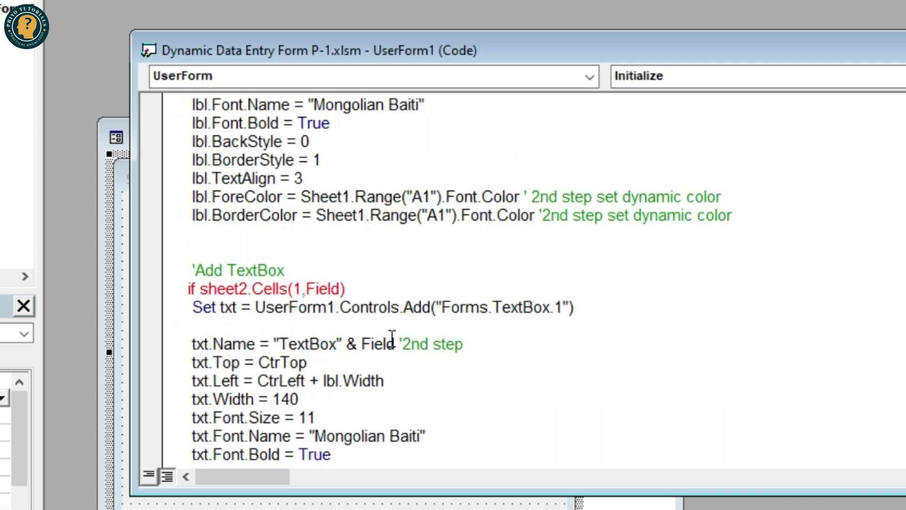
scroll(394, 337, down, 1)
scroll(393, 337, down, 1)
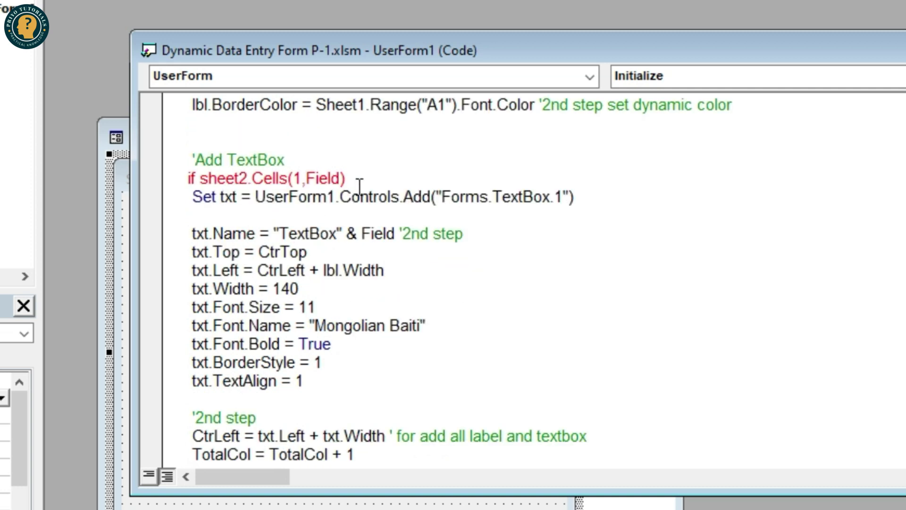
scroll(360, 187, up, 1)
Step: Complete the line as If Sheet2.Cells(1, Field) = "cmb" Then and let the editor format it
click(317, 232)
click(356, 232)
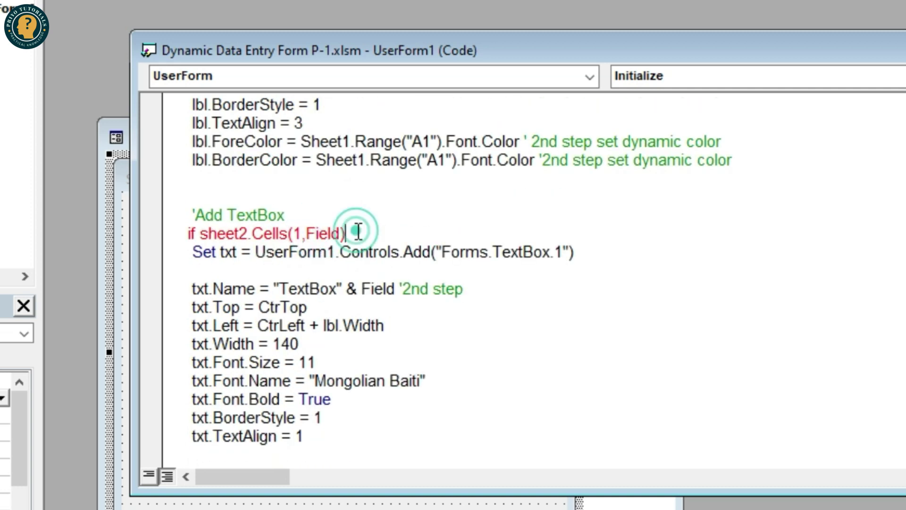
text(=)
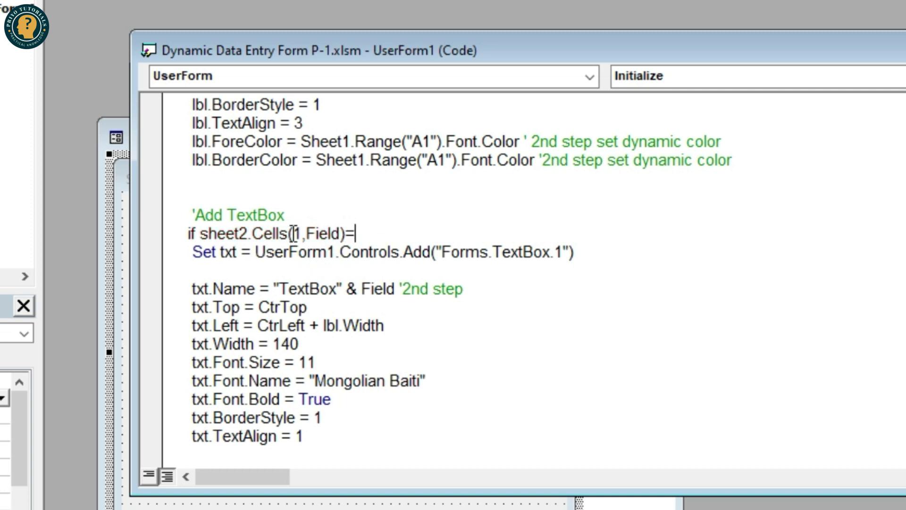
double_click(297, 233)
drag(315, 233, 330, 233)
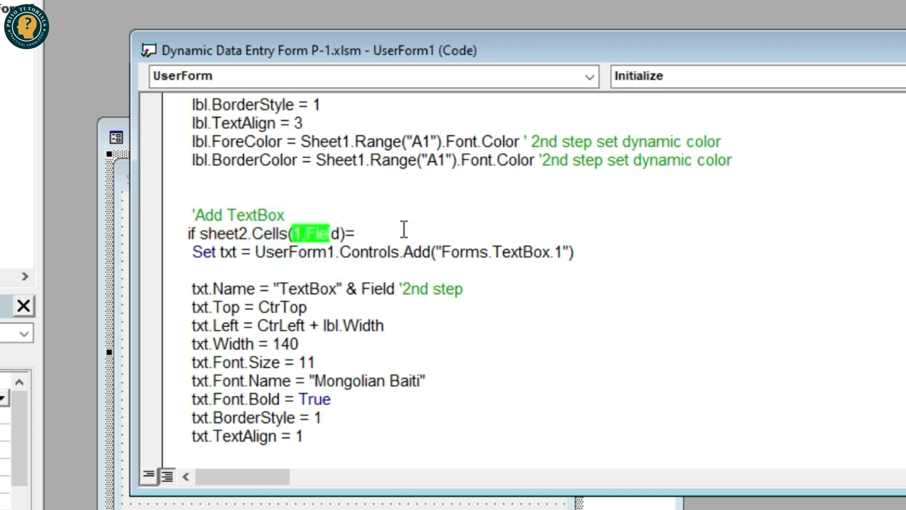
click(374, 235)
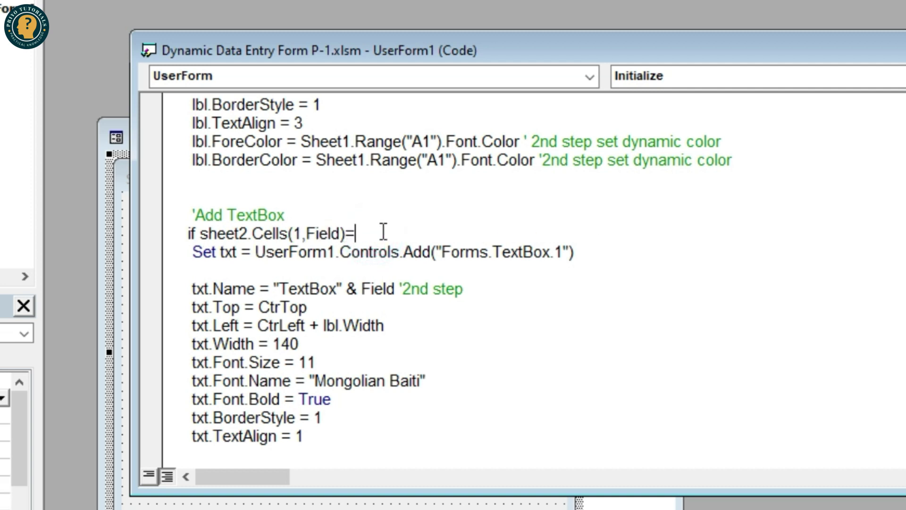
text("cmb)
text(then)
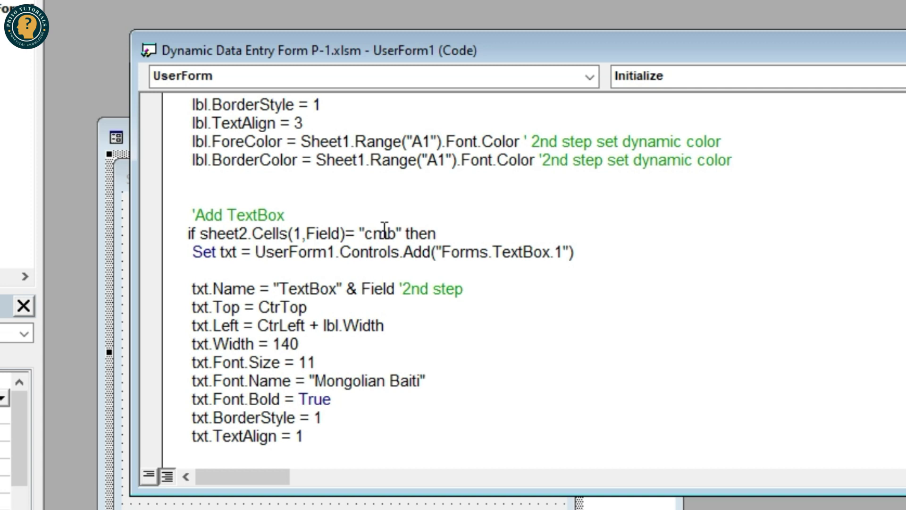
click(474, 273)
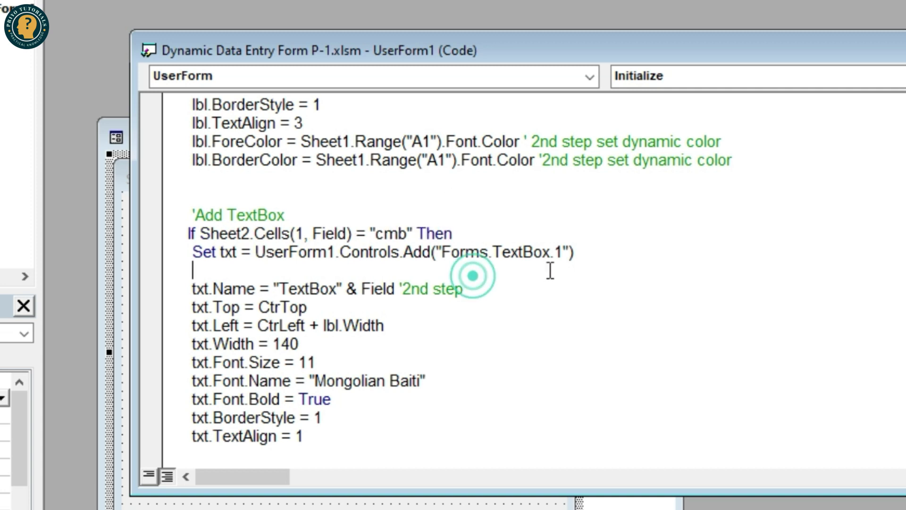
Step: Add an Else branch holding the TextBox creation line, then close the block with End If
drag(573, 254, 200, 252)
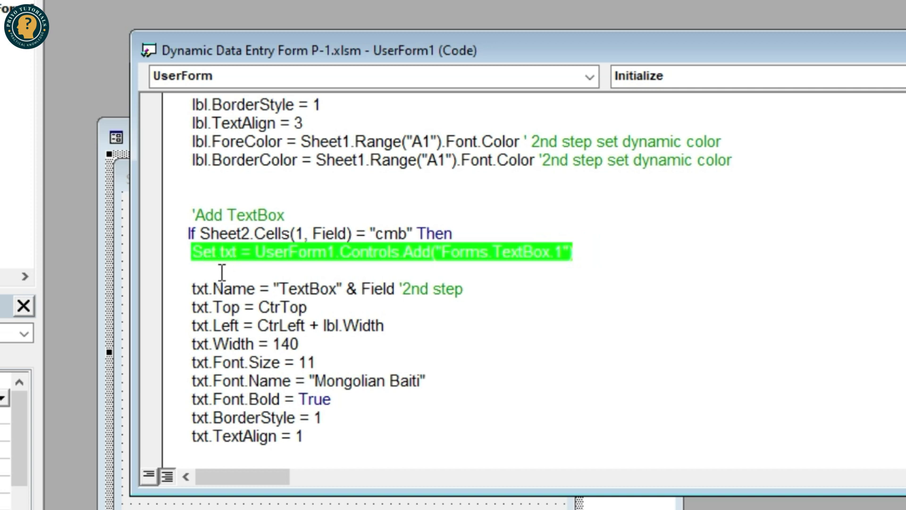
click(217, 265)
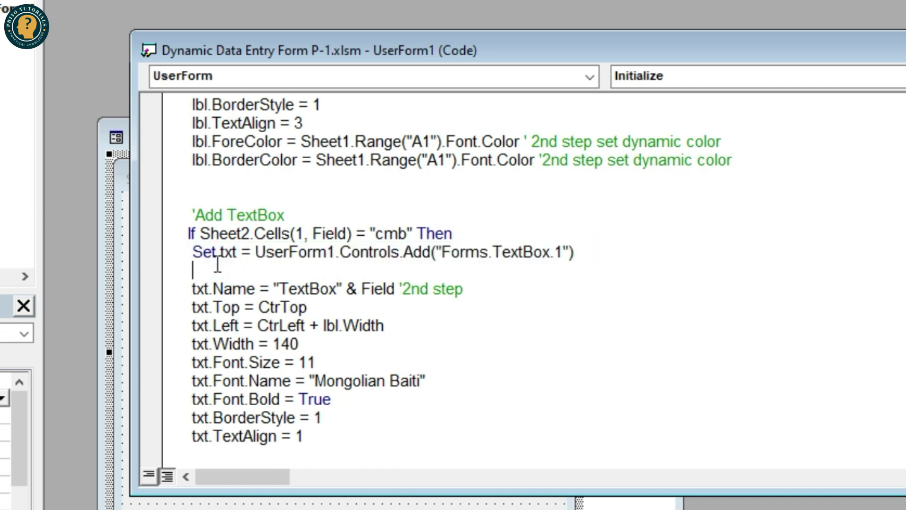
text(else)
key(Return)
text(Set txt = UserForm1.Controls.Add("Forms.TextBox.1"))
key(Return)
text(nd)
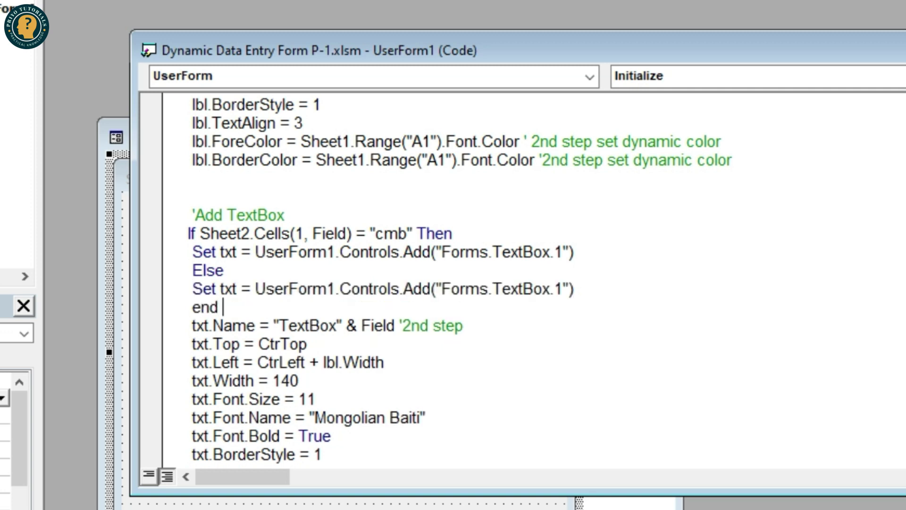
key(Return)
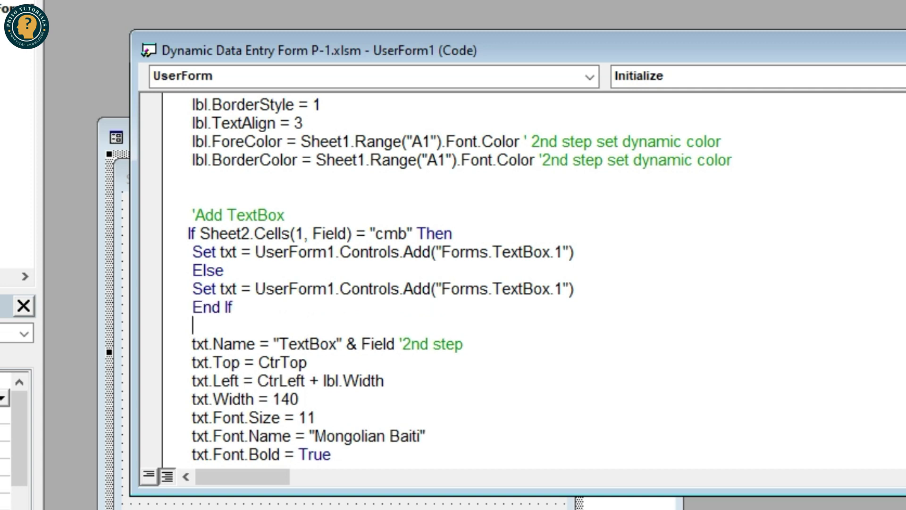
click(369, 312)
Step: Change the If branch's control type from TextBox to Forms.ComboBox.1 for cmb fields
drag(293, 233, 332, 236)
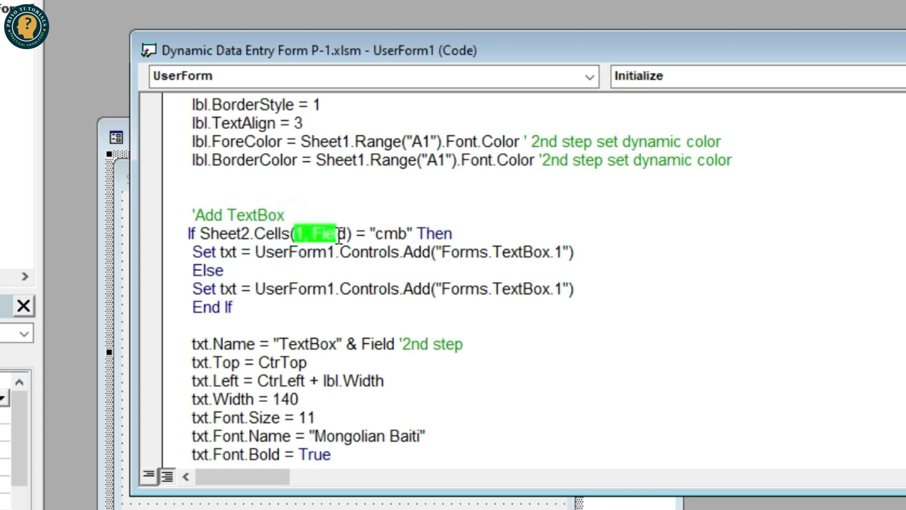
click(388, 224)
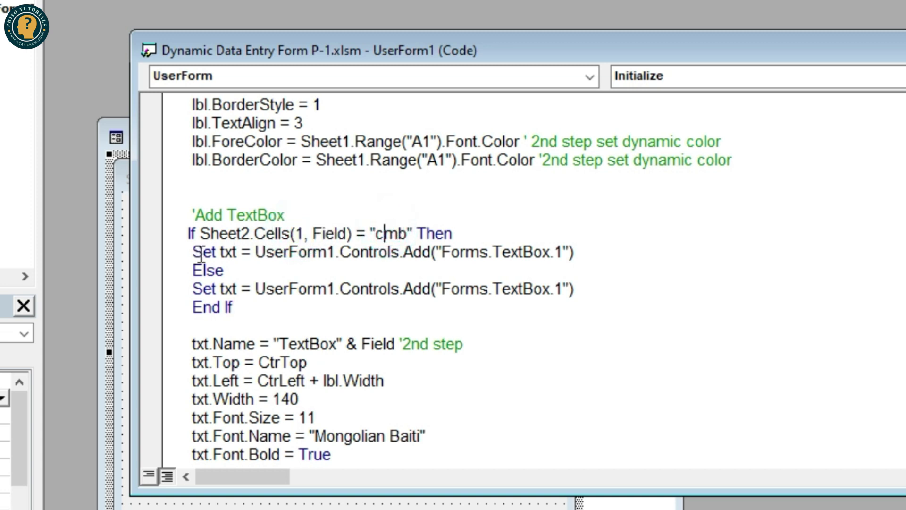
drag(493, 252, 547, 252)
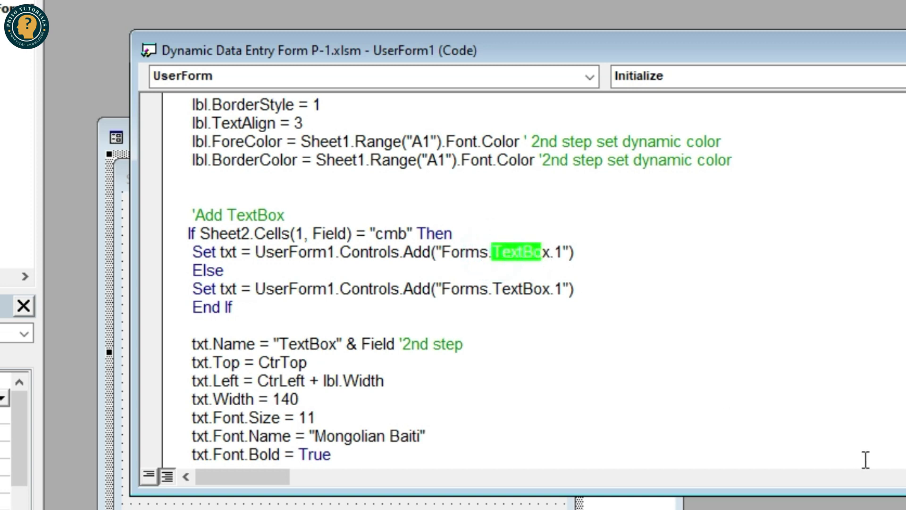
key(Delete)
key(Delete)
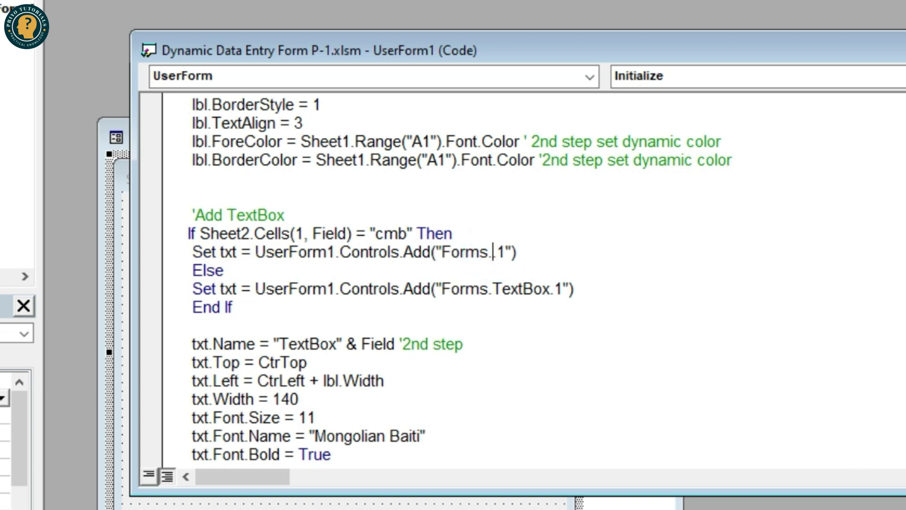
text(Combo)
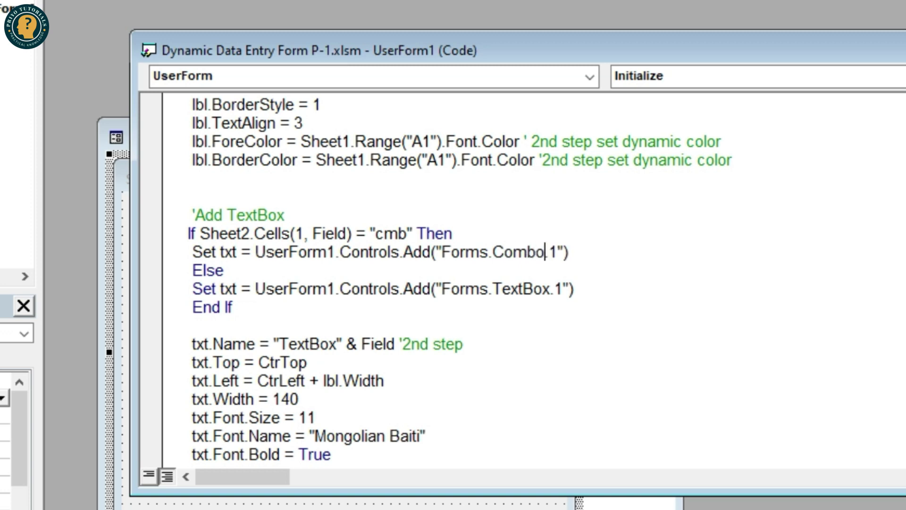
text(Box)
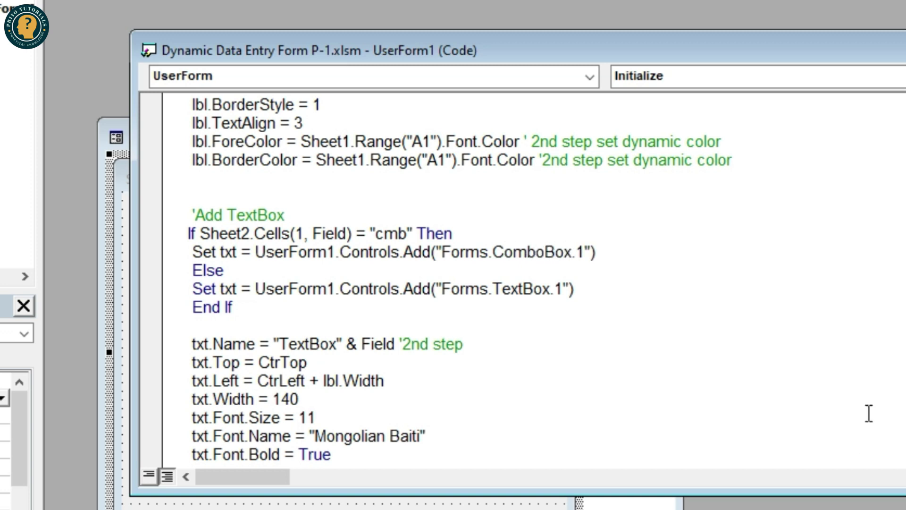
click(491, 302)
drag(383, 224, 374, 212)
drag(297, 289, 306, 289)
click(515, 292)
click(244, 265)
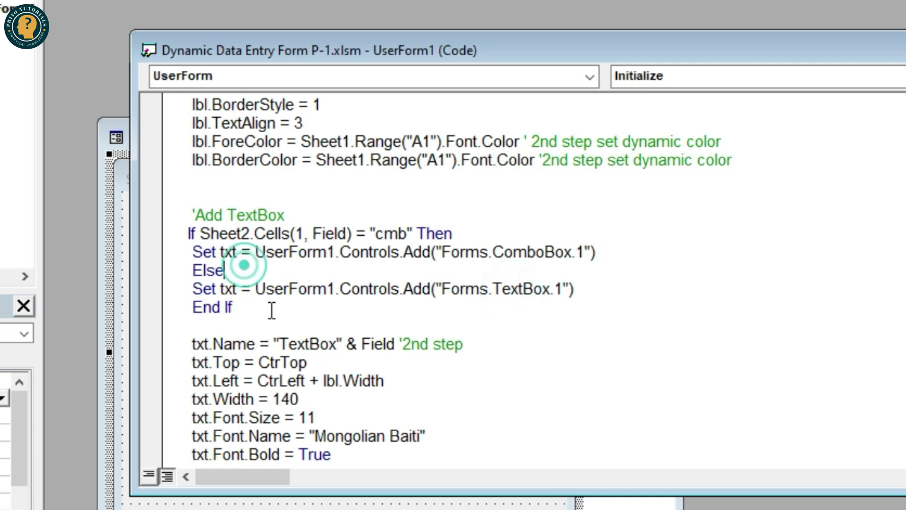
Step: Run the Student Form, find the Student Name, Grade and Gardian Name dropdowns empty, then close it
click(447, 407)
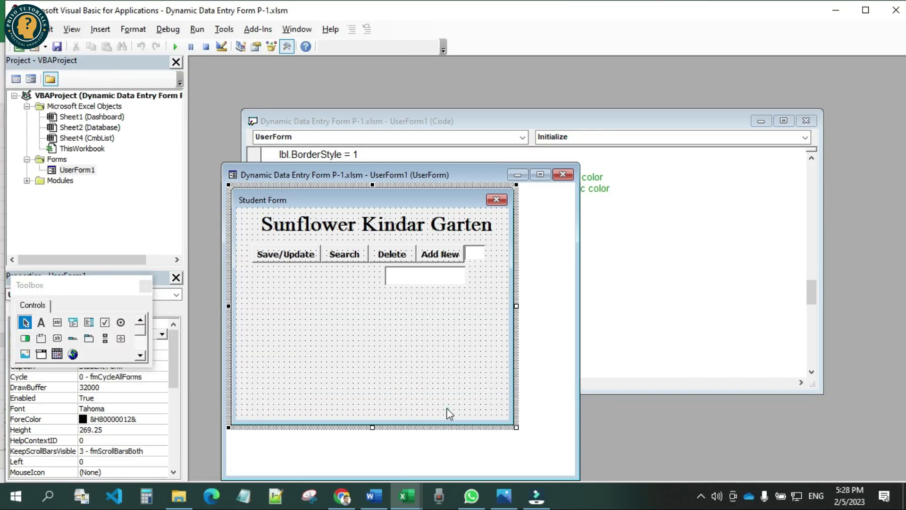
key(F5)
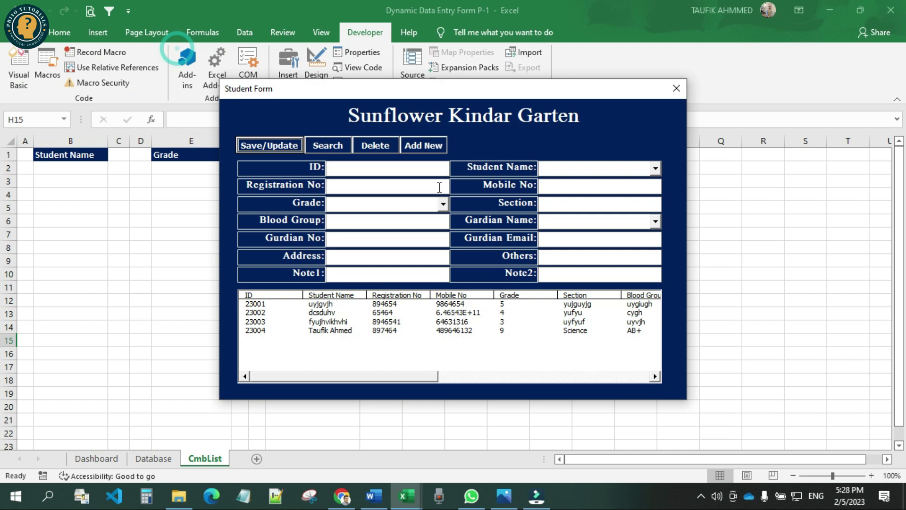
click(442, 205)
click(657, 167)
click(656, 221)
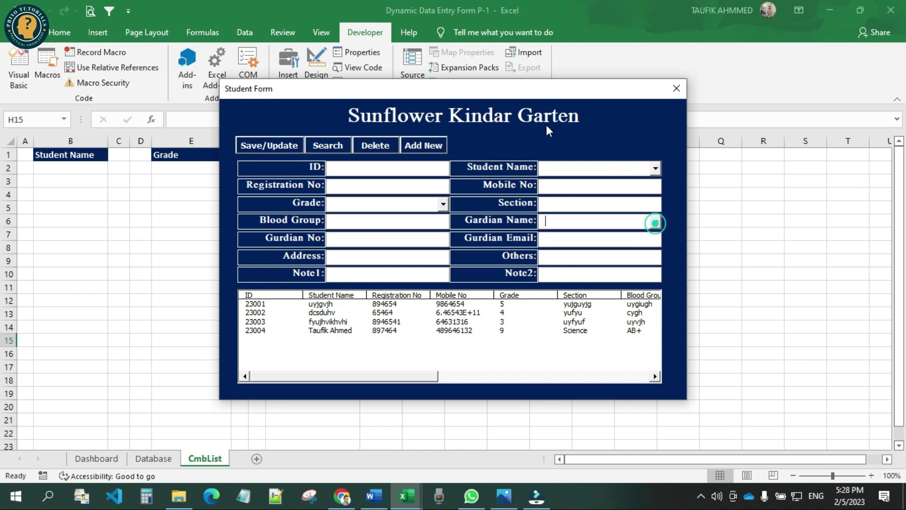
drag(513, 89, 458, 191)
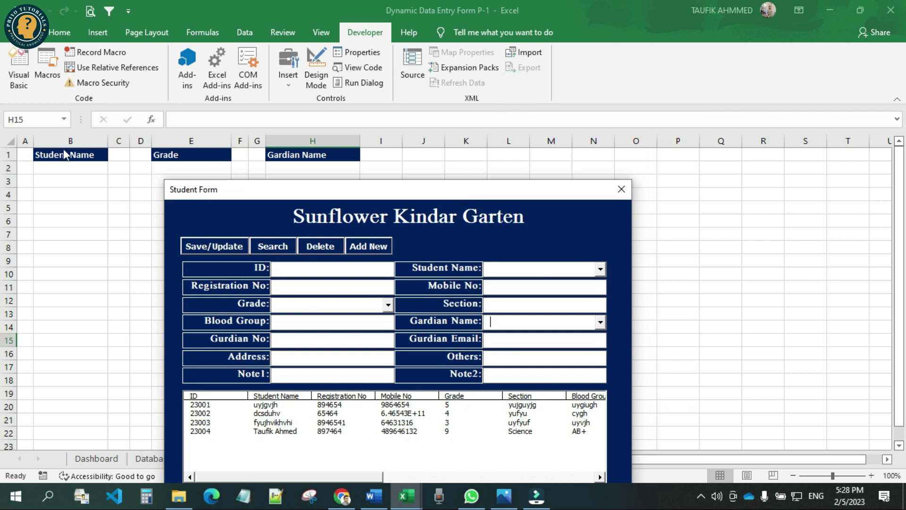
click(600, 269)
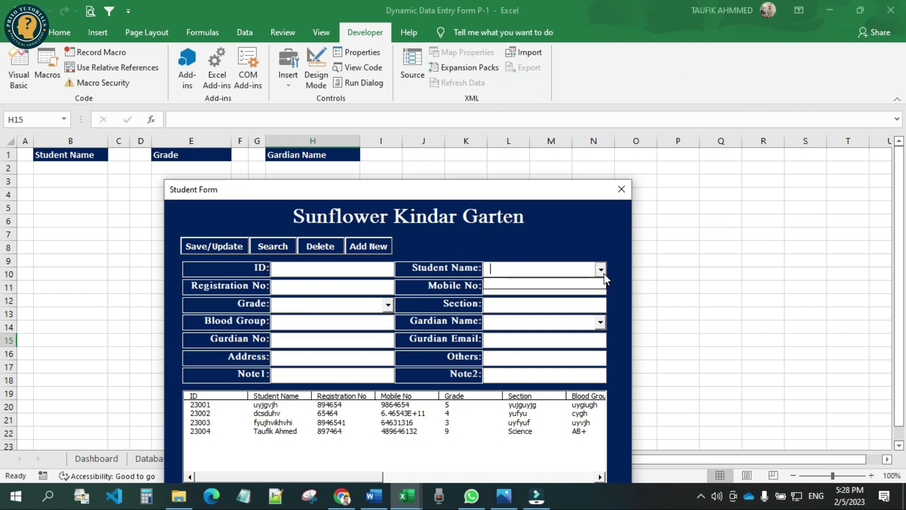
click(382, 307)
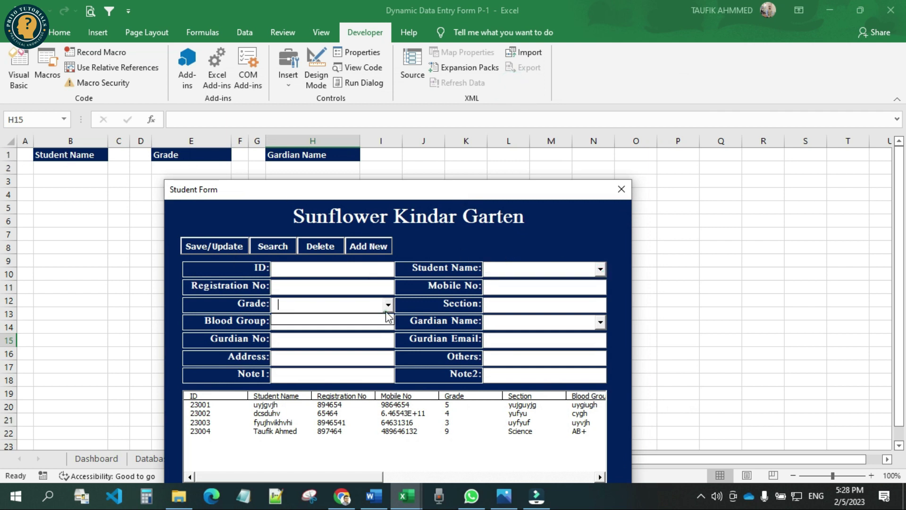
click(600, 322)
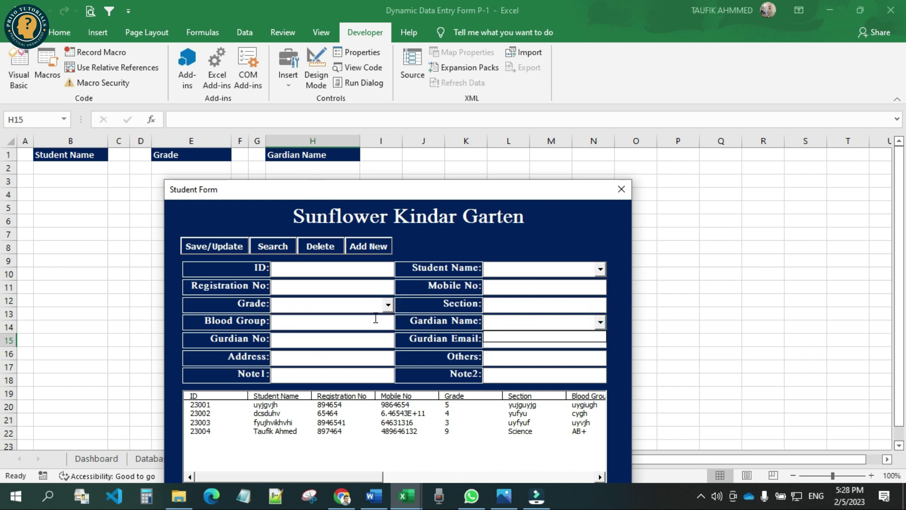
drag(486, 192, 706, 112)
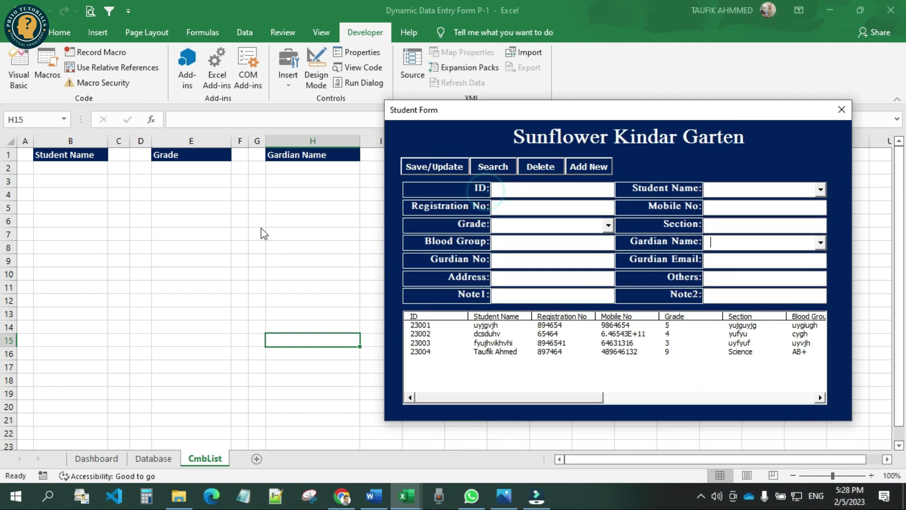
click(843, 111)
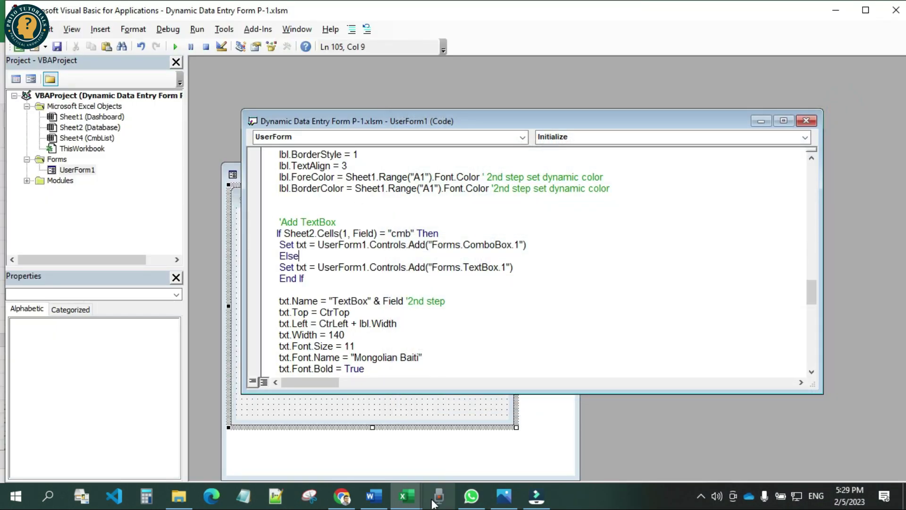
Step: Enter four student names in B2:B5 under Student Name on the CmbList sheet
click(407, 496)
click(73, 166)
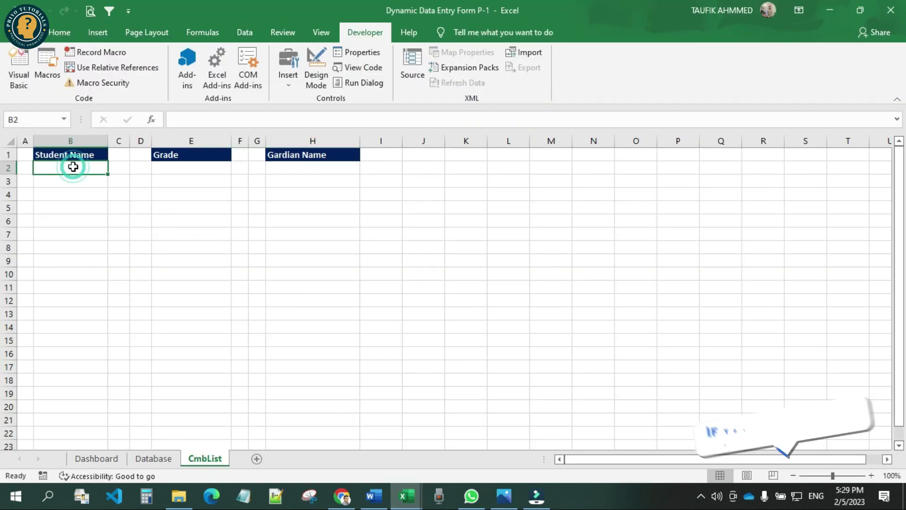
text(Taufik)
key(Return)
text(Ahmed)
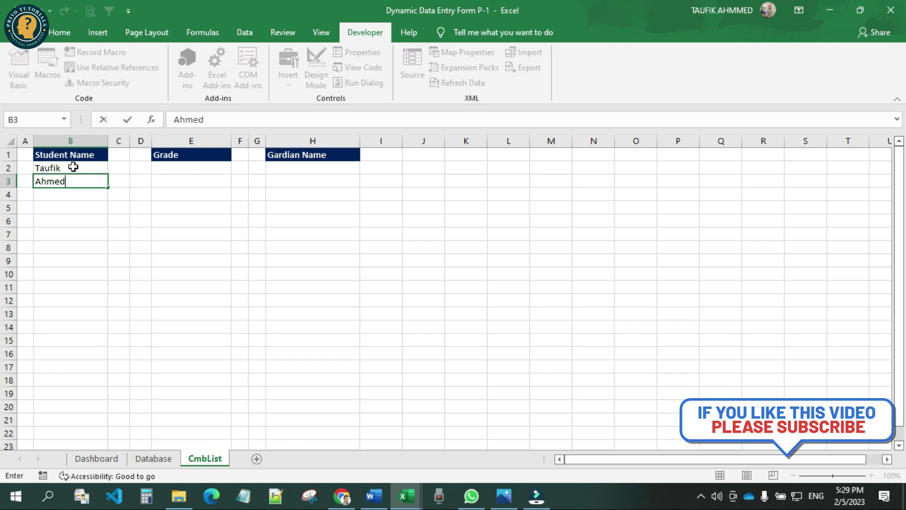
key(Return)
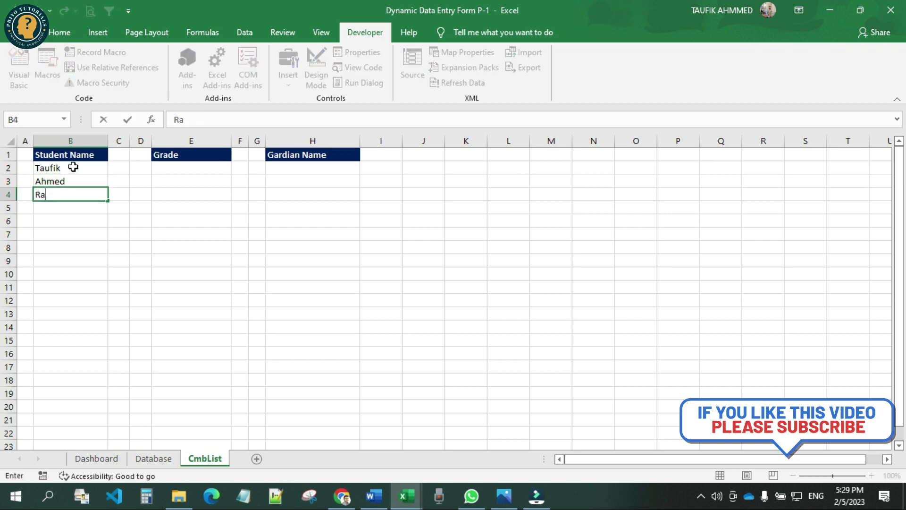
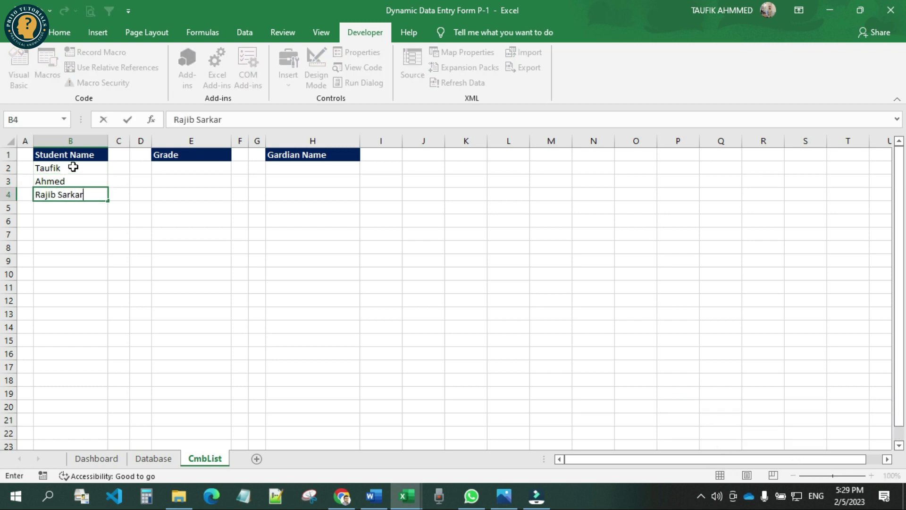
key(Return)
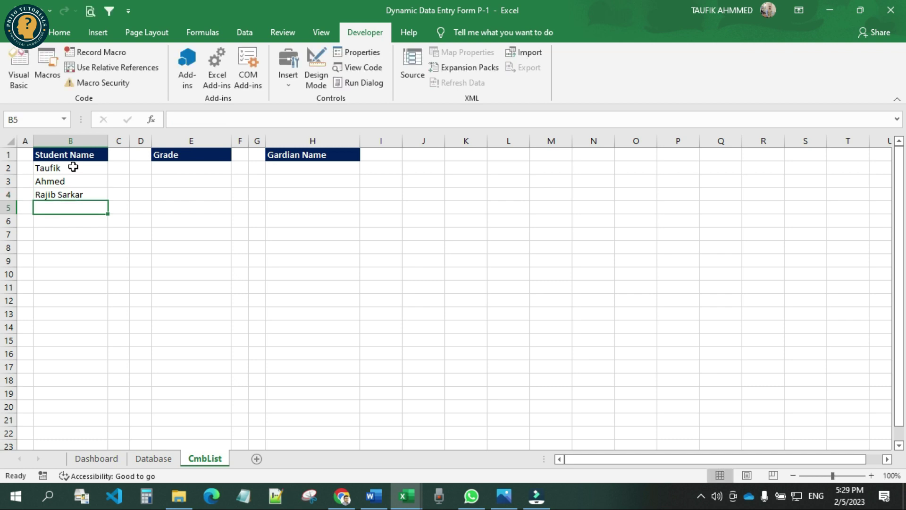
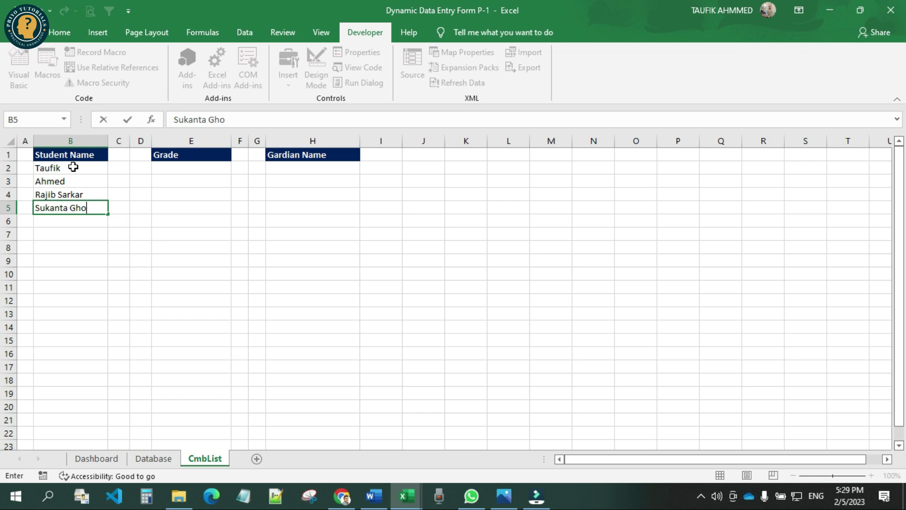
key(ctrl+Return)
Step: Enter grades Ten, Nine, Eight, Seven, Six and Five in E2:E7 under Grade
key(Right)
key(Right)
key(Right)
key(Up)
key(Up)
key(Up)
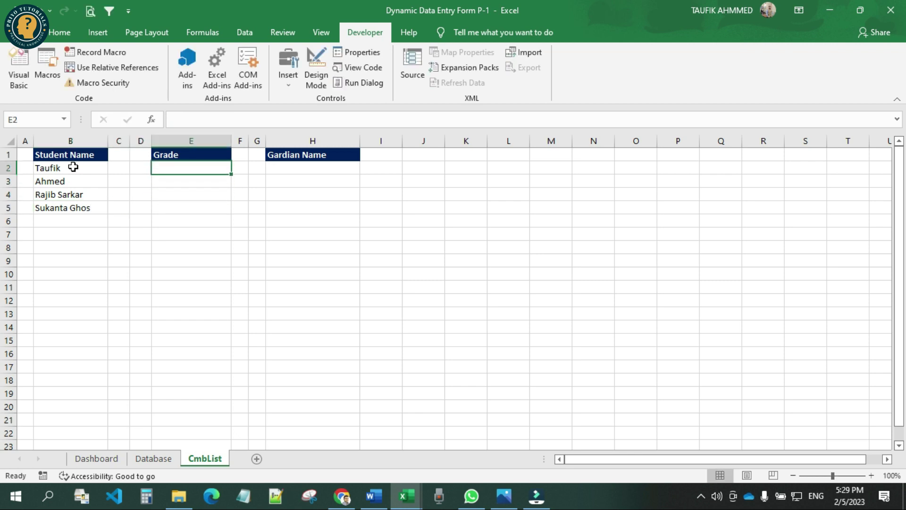
text(Ten)
key(Return)
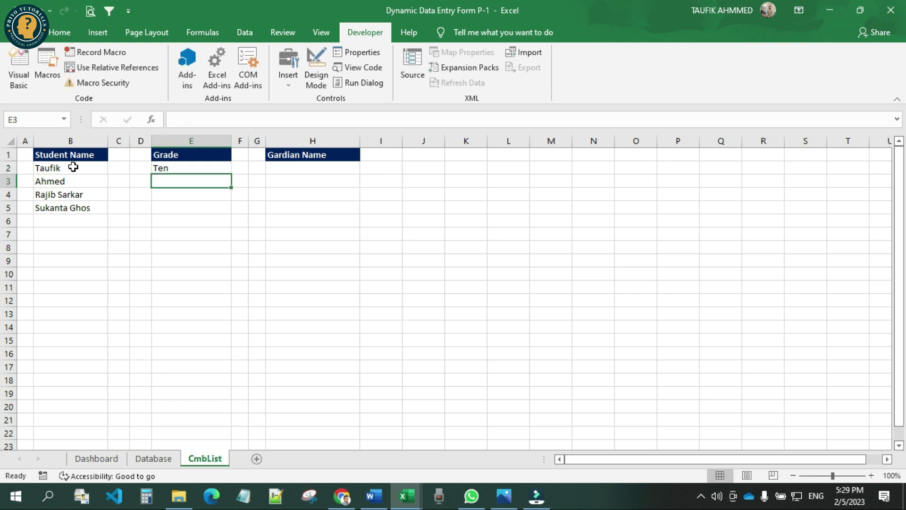
text(Nine)
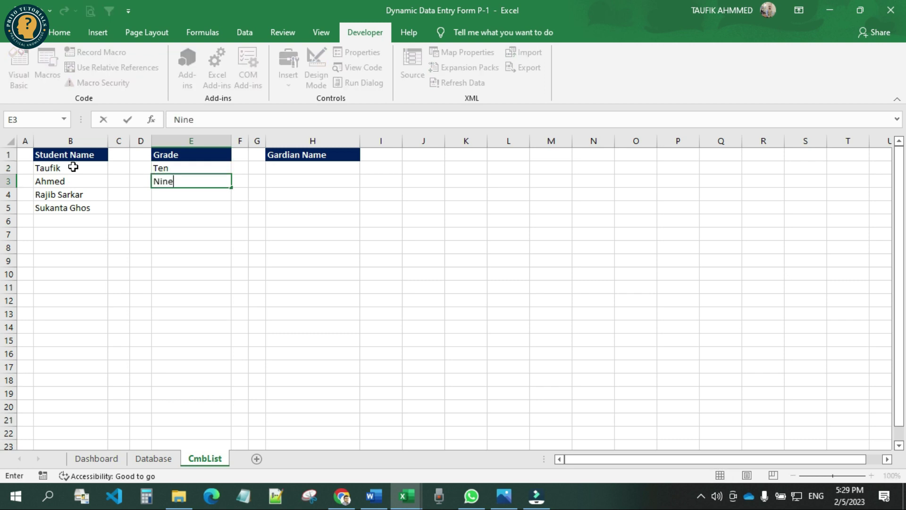
key(Return)
text(Seven)
key(Return)
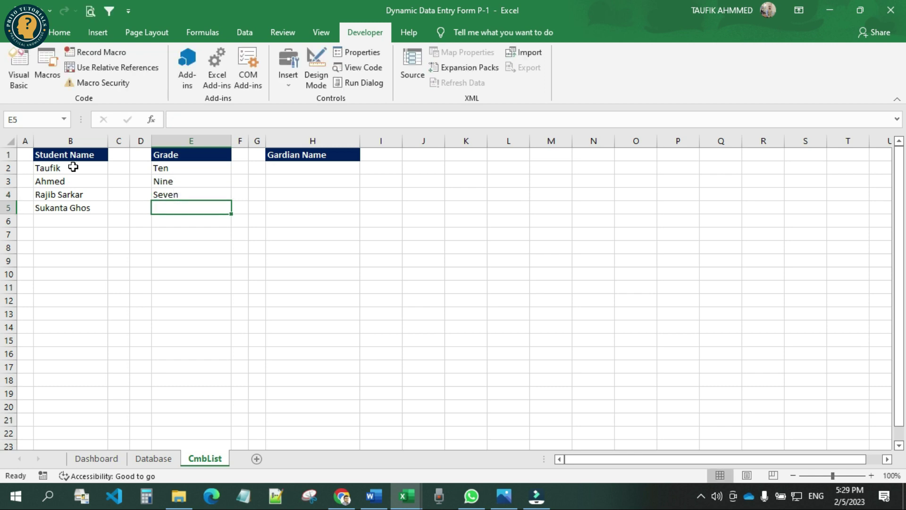
key(Up)
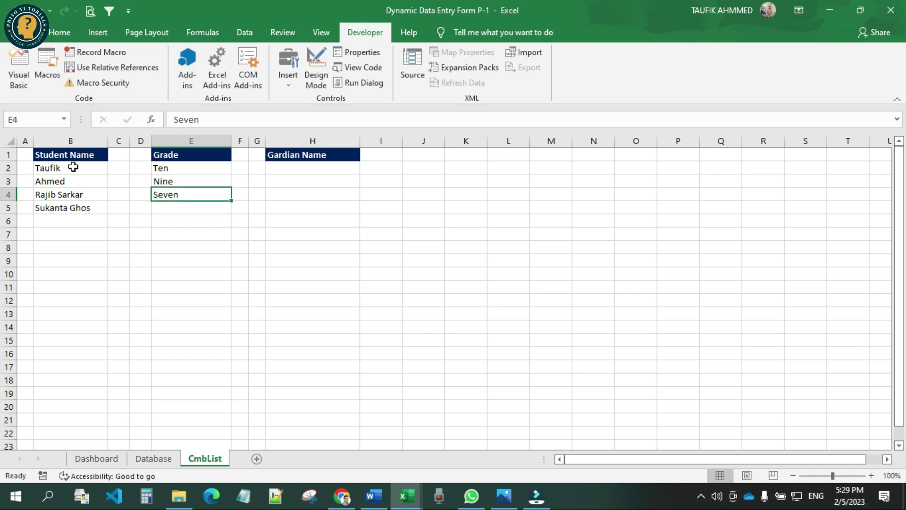
text(Eight)
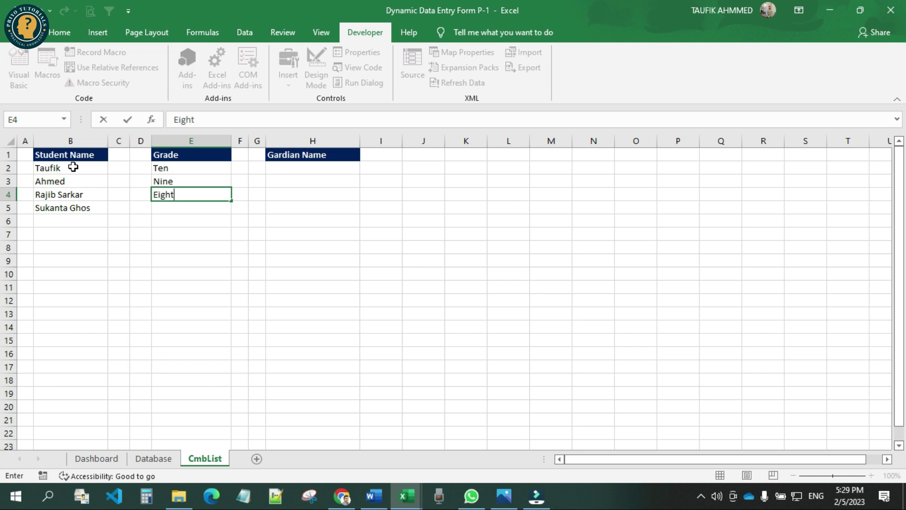
key(Return)
text(Seven)
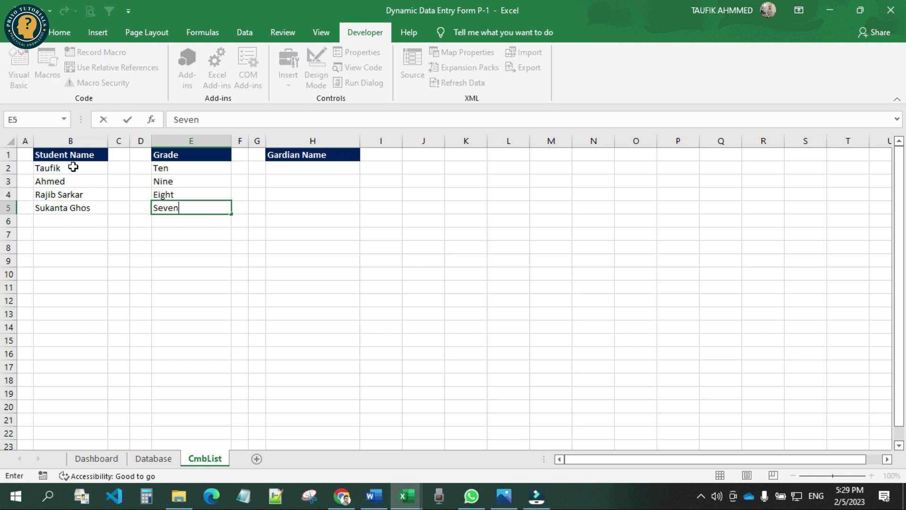
key(Return)
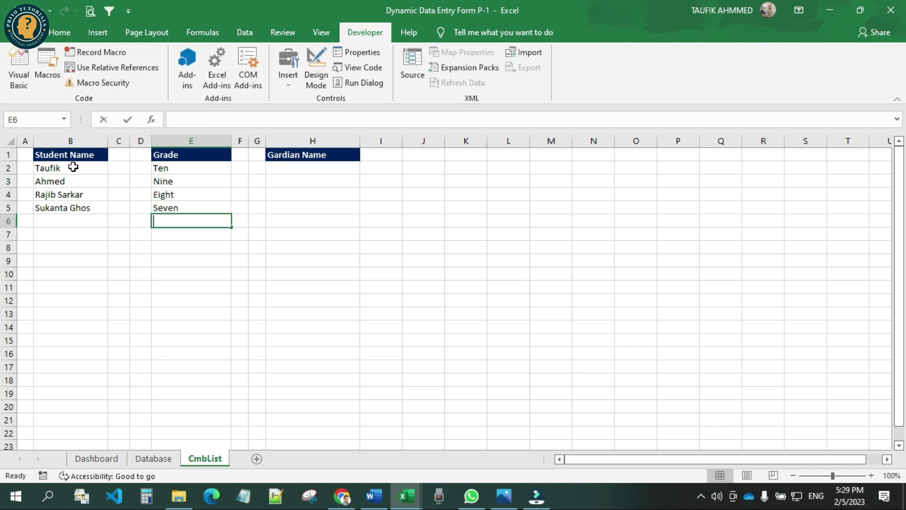
text(Six)
key(Return)
text(Fiv)
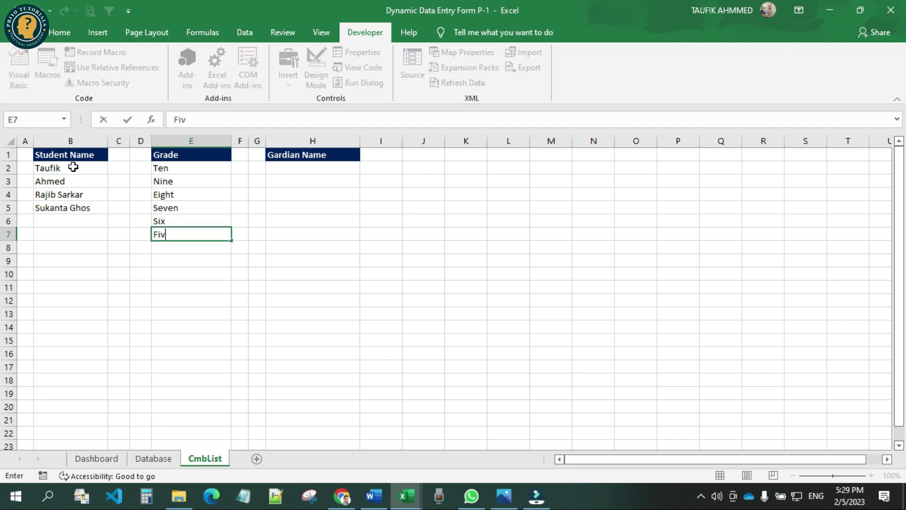
key(Right)
key(Right)
key(Right)
key(Up)
key(Up)
key(Up)
key(Up)
key(Up)
Step: Type four guardian names into H2:H5 of the Gardian Name column
text(Sa)
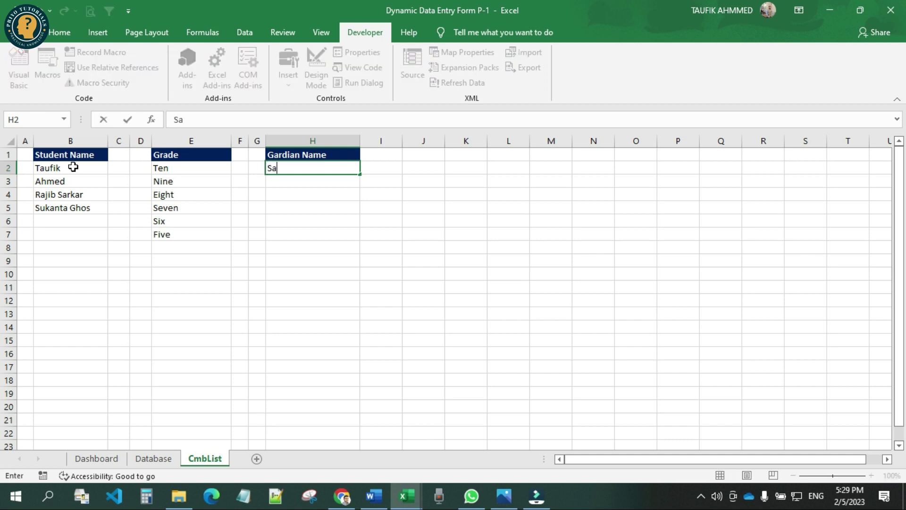
text(ifuddin)
key(Return)
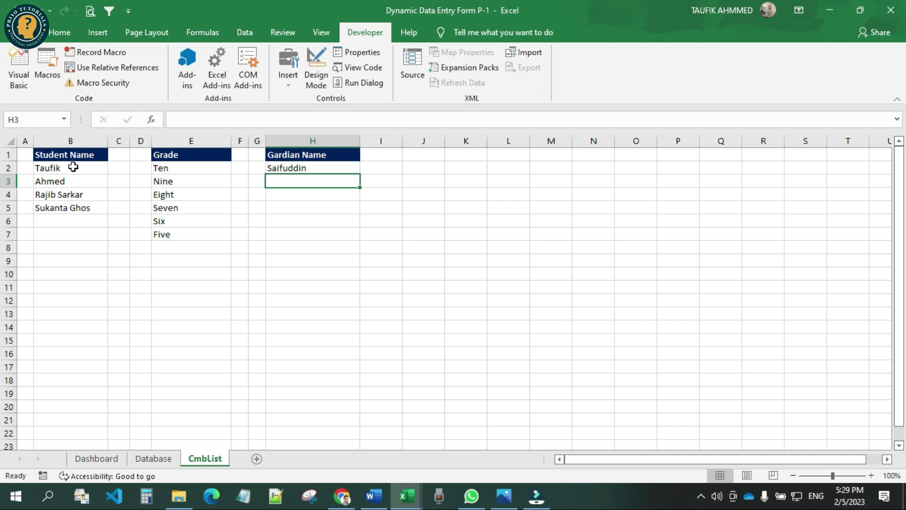
text(Motta)
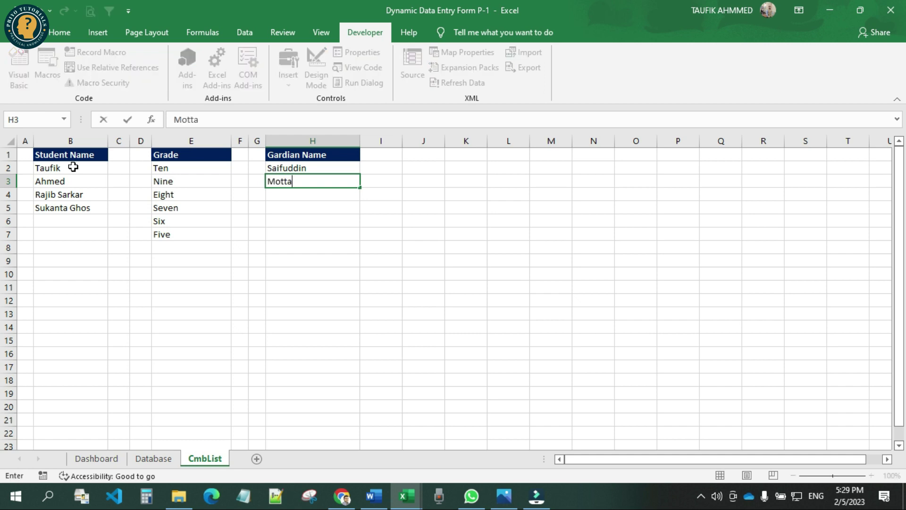
text(leb)
key(Return)
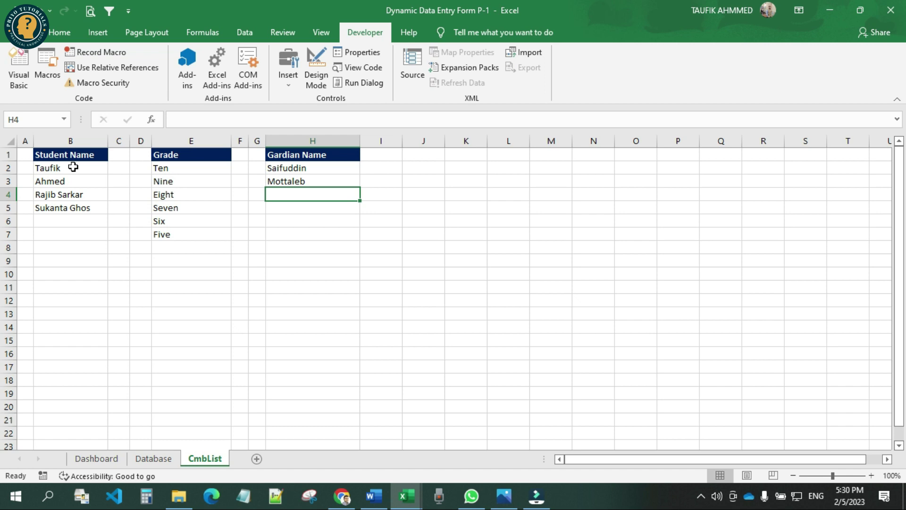
key(Return)
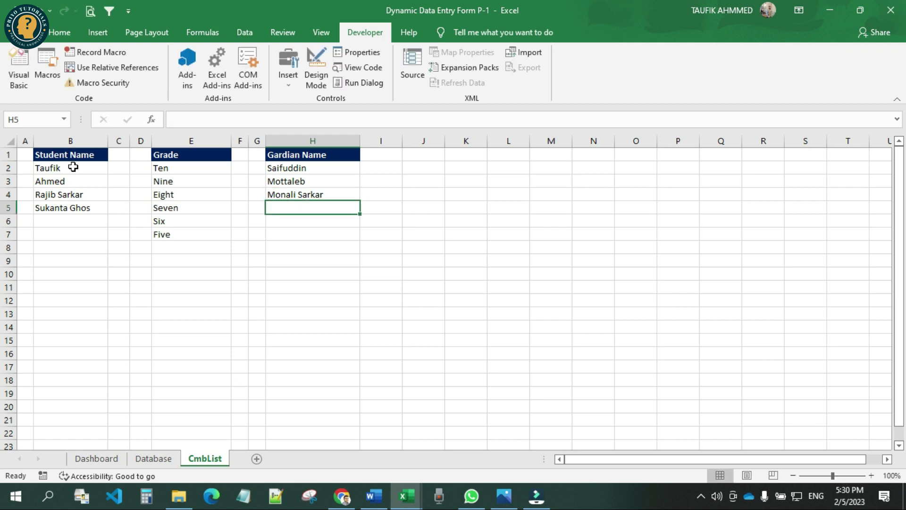
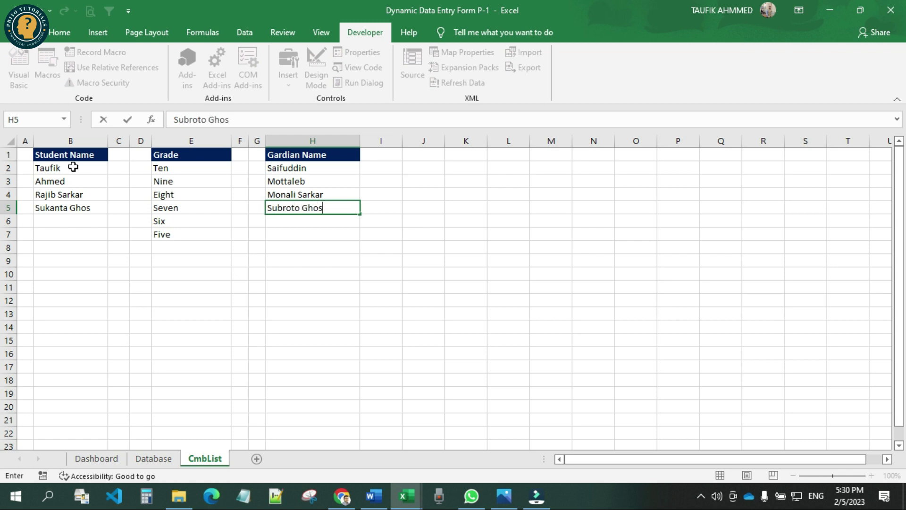
key(Return)
click(331, 287)
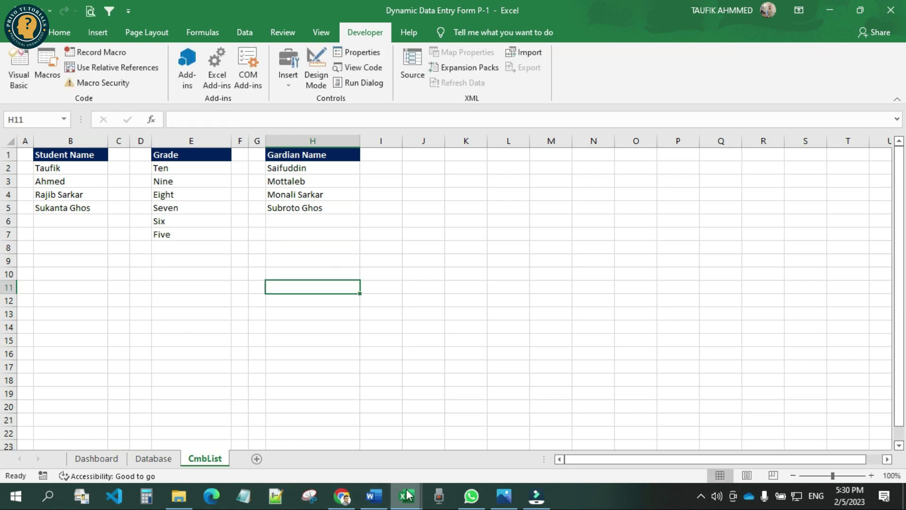
mouse_move(406, 496)
click(508, 432)
Step: Insert an empty line below the Controls.Add("Forms.ComboBox.1") line
click(525, 244)
key(Return)
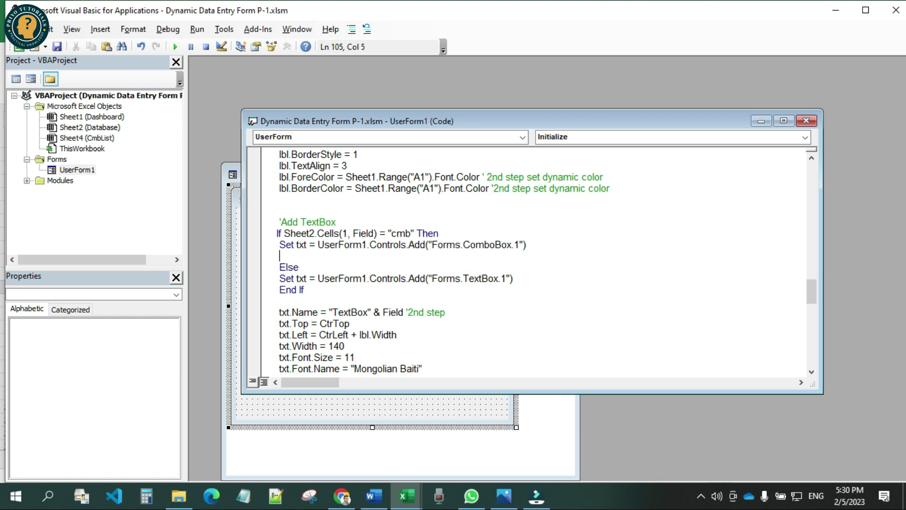
click(542, 245)
click(466, 258)
Step: Select the Student Name, Grade and Gardian Name entries on CmbList to check their row ranges
click(366, 443)
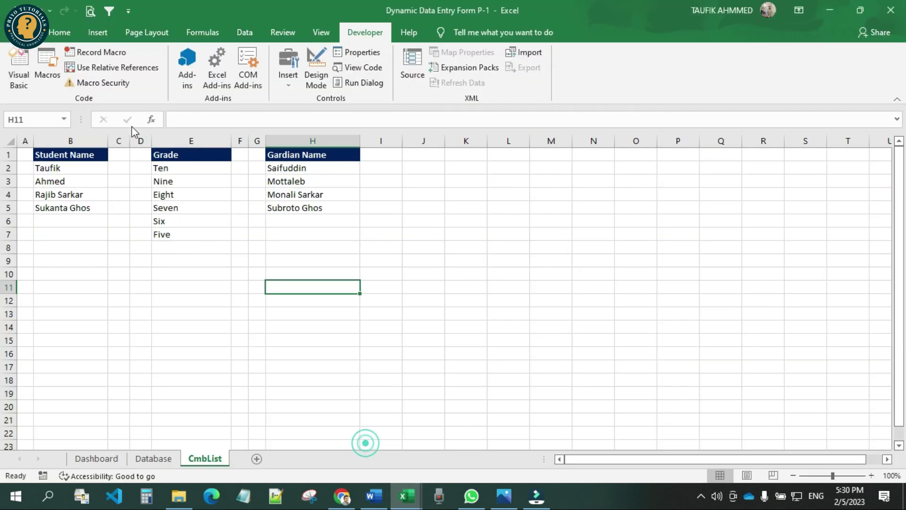
drag(83, 166, 71, 339)
mouse_move(83, 165)
mouse_down()
mouse_move(65, 222)
mouse_move(63, 430)
mouse_up()
click(63, 430)
click(77, 316)
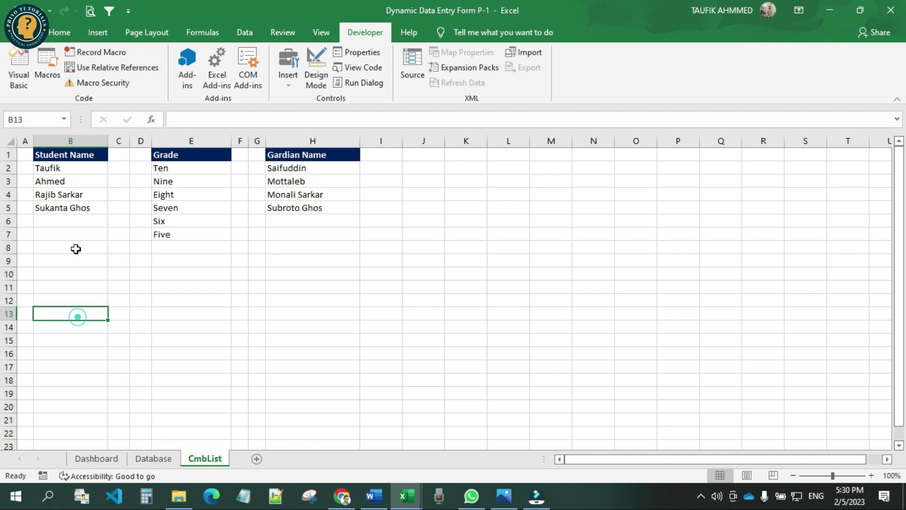
drag(67, 168, 70, 421)
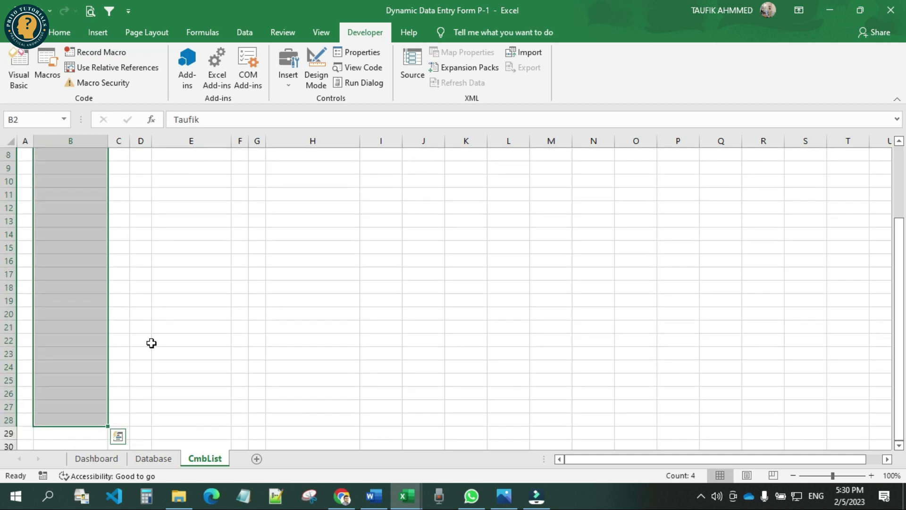
scroll(211, 202, up, 3)
drag(194, 170, 191, 326)
drag(318, 170, 307, 382)
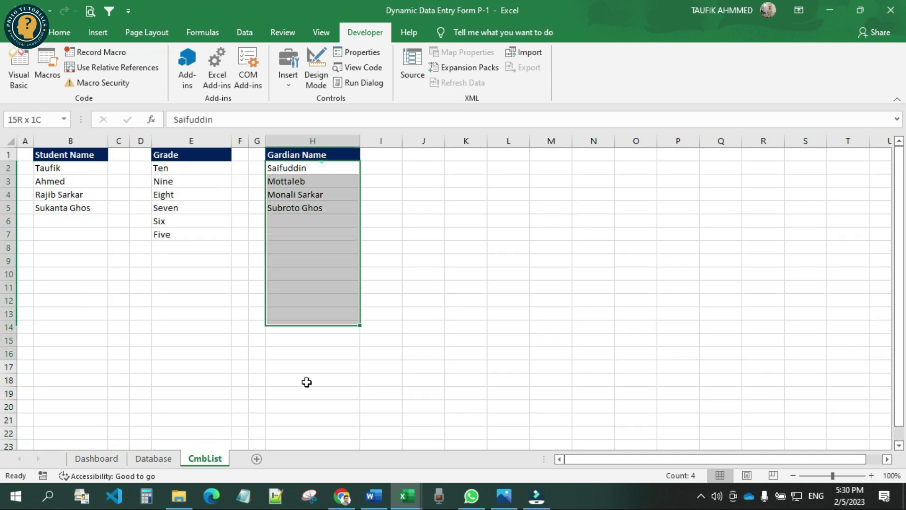
click(411, 495)
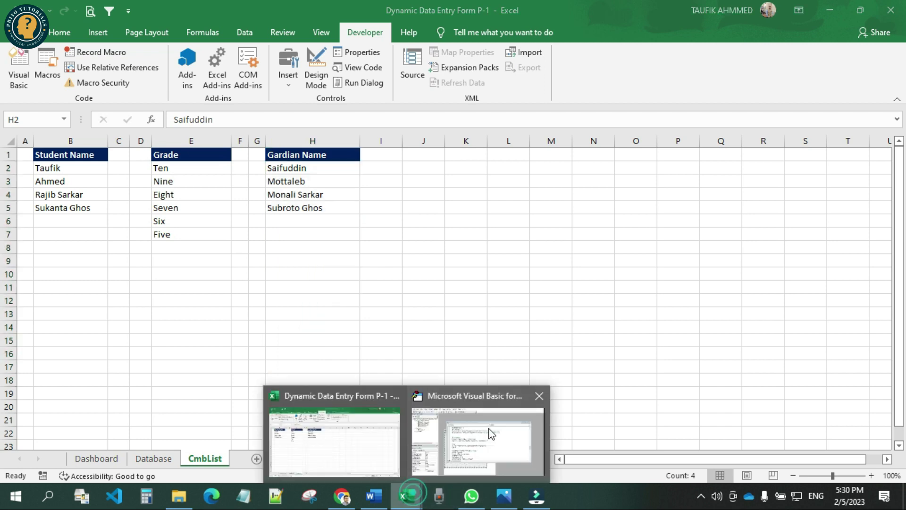
click(489, 429)
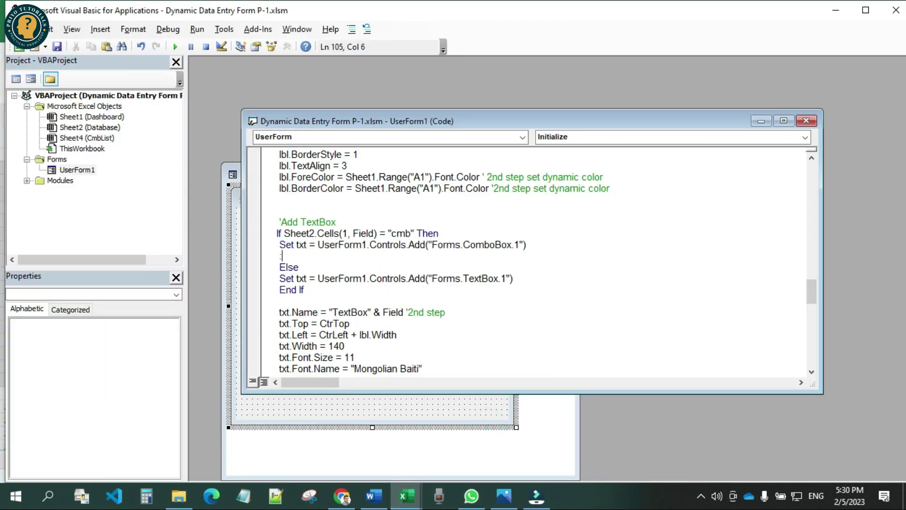
Step: Add LastRow = Sheet3.Cells(9999, Field).End(xlUp).Row, then start an incomplete For Item line
text(LastRow = sheet2)
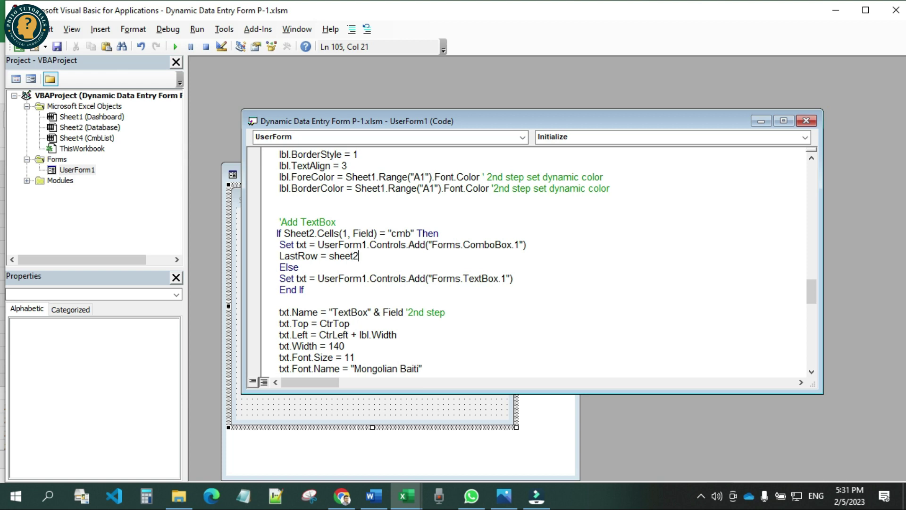
key(BackSpace)
text(3)
text(.cells(9999,)
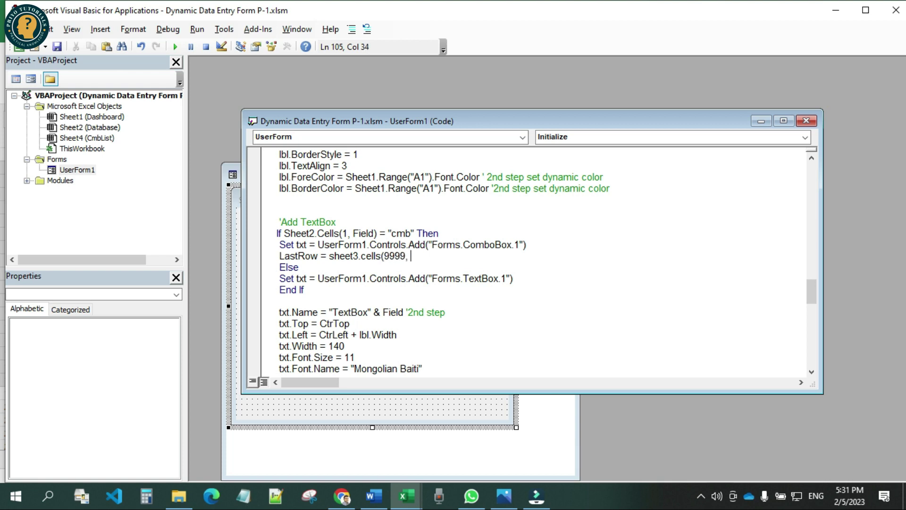
text( Field)
text())
text(.end)
text((xlup).row)
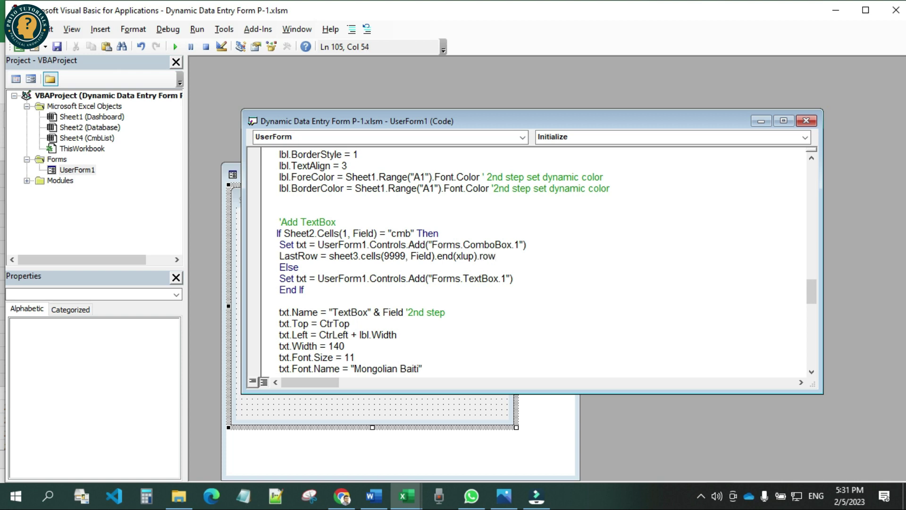
key(Return)
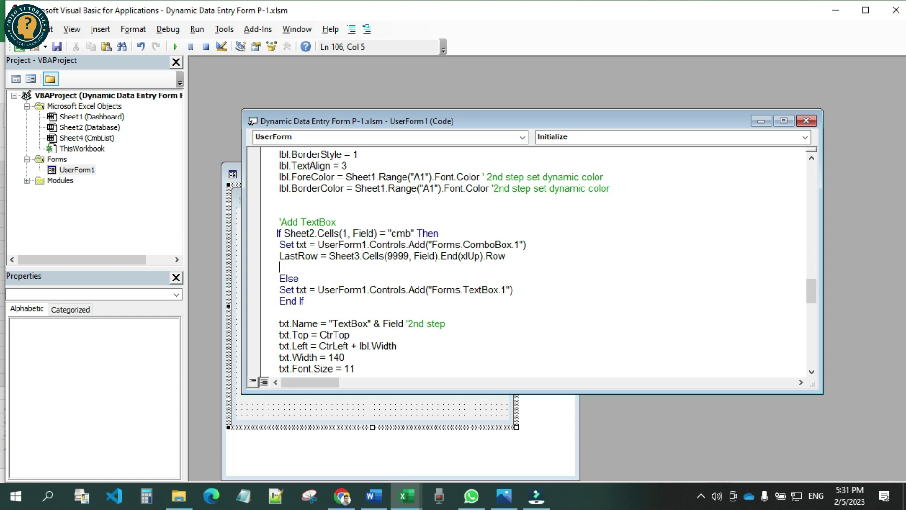
text(For I)
text(tem)
key(Return)
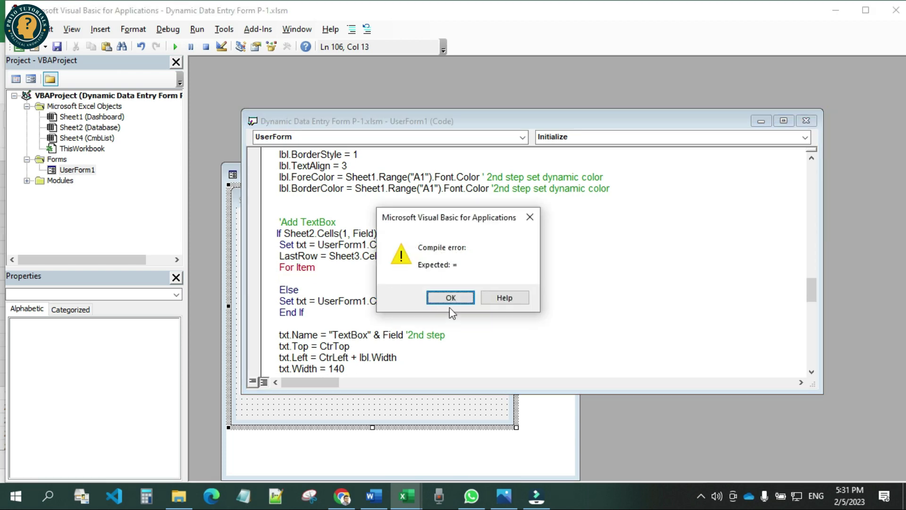
Step: Dismiss the compile error and complete the loop line as For Item =1 to LastRow
click(450, 297)
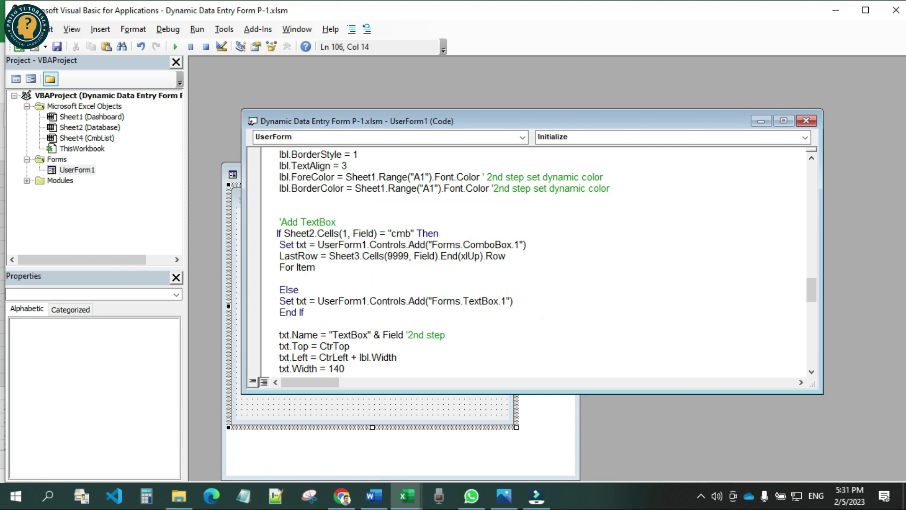
text(=1 to )
text(LastRow)
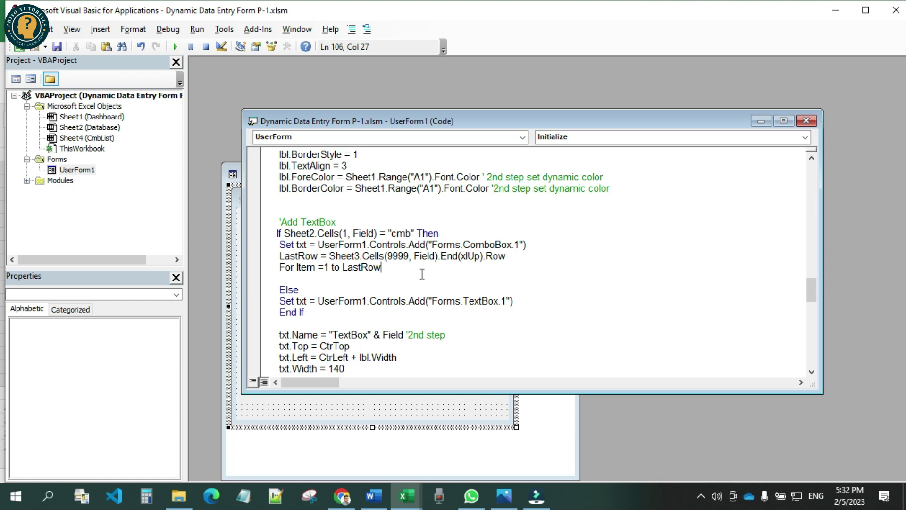
click(325, 267)
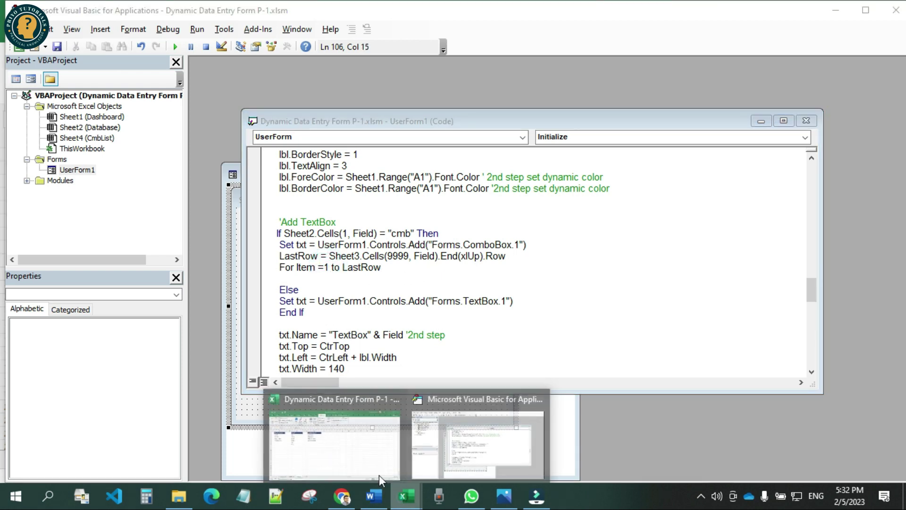
Step: Check on the CmbList sheet that the student names begin in row 2
click(340, 449)
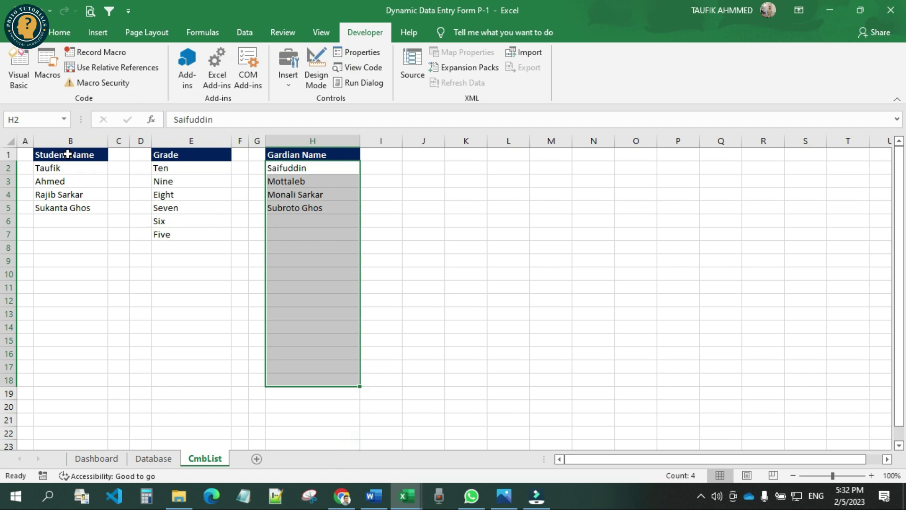
click(62, 168)
drag(62, 168, 55, 194)
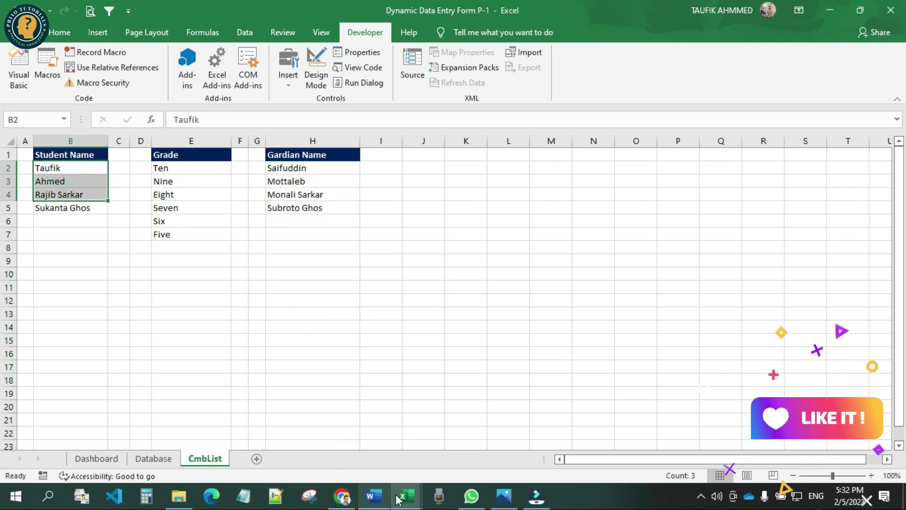
click(452, 455)
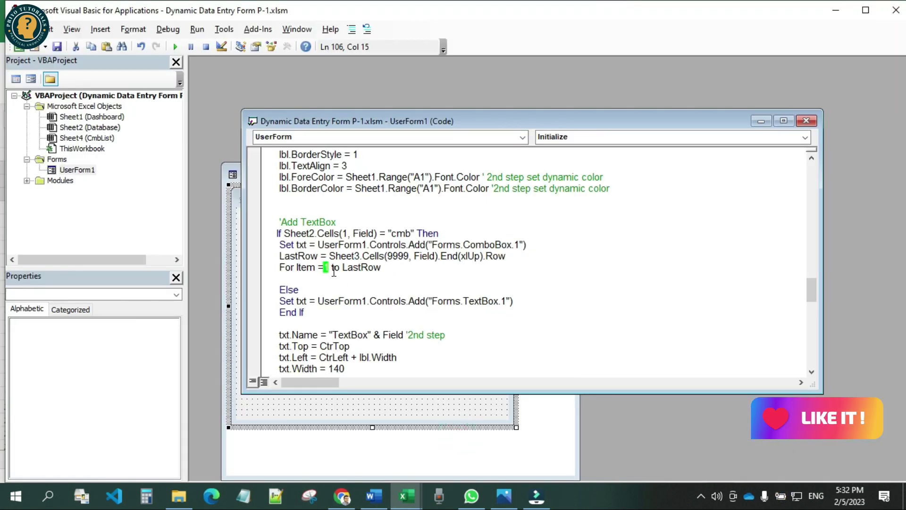
Step: Close the loop with Next Item and add .AddItem Sheet3.Cells(Item, Field) inside it
click(392, 267)
key(Return)
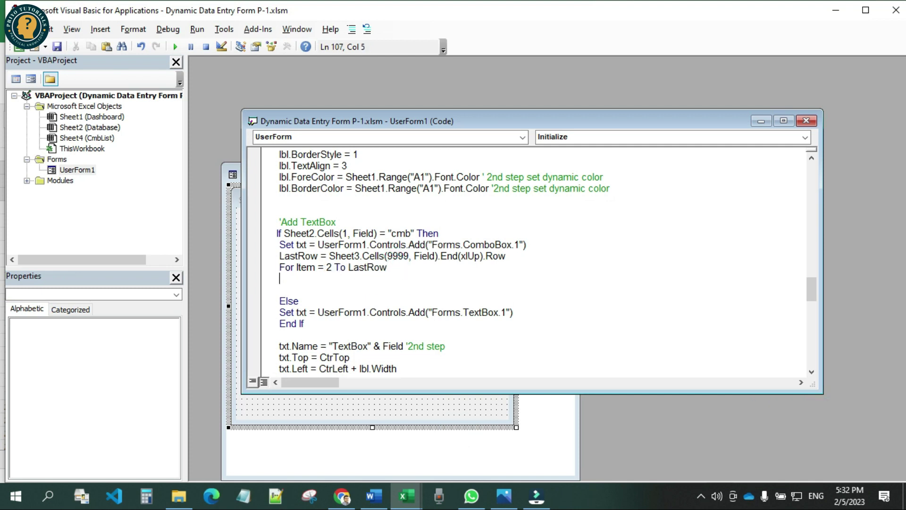
key(Return)
text(Next Item)
key(Up)
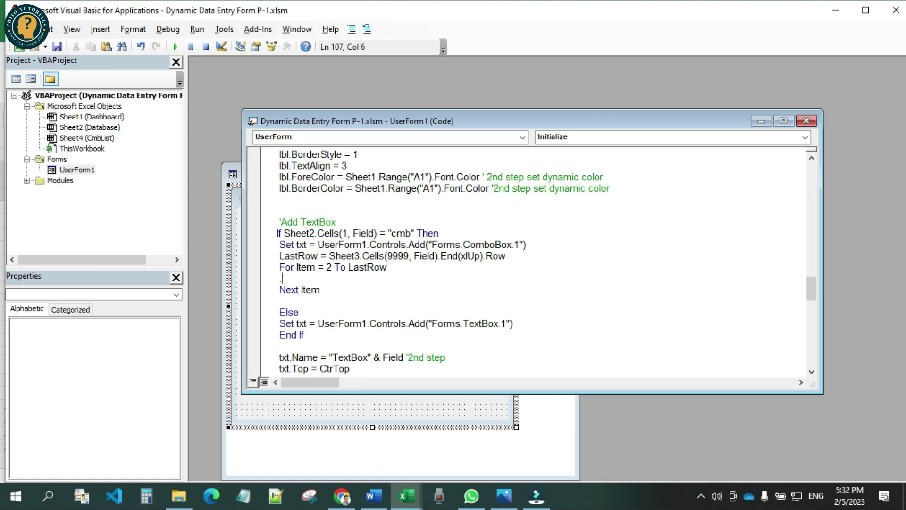
text(a)
text(dditem)
text(s)
text(heet3)
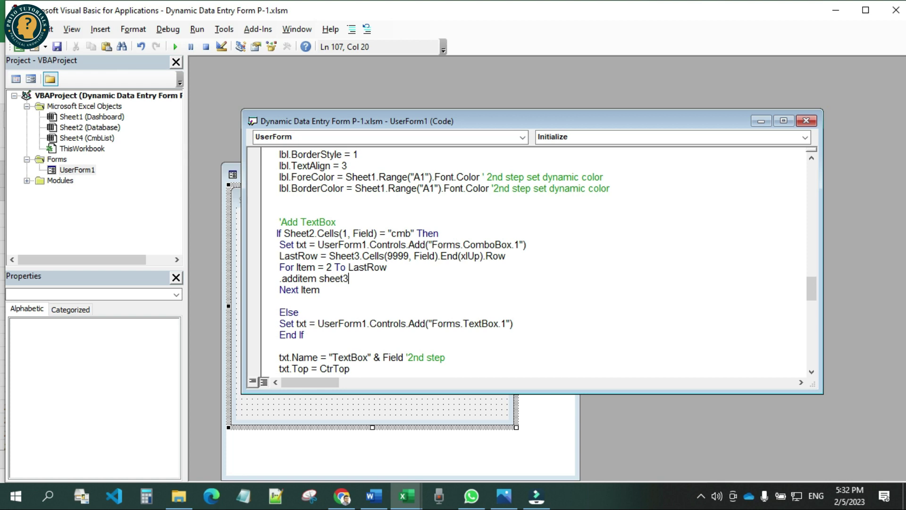
text(.cells()
text(Item,)
text(Field)
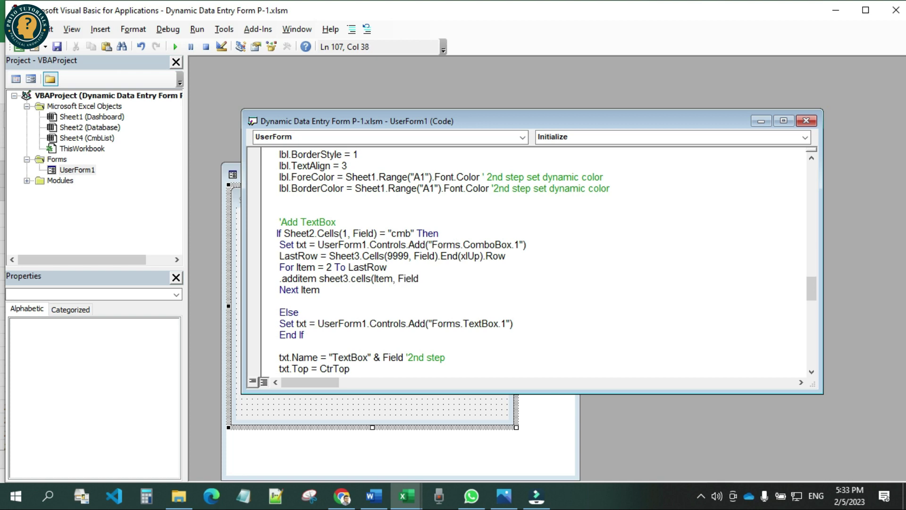
text())
click(408, 305)
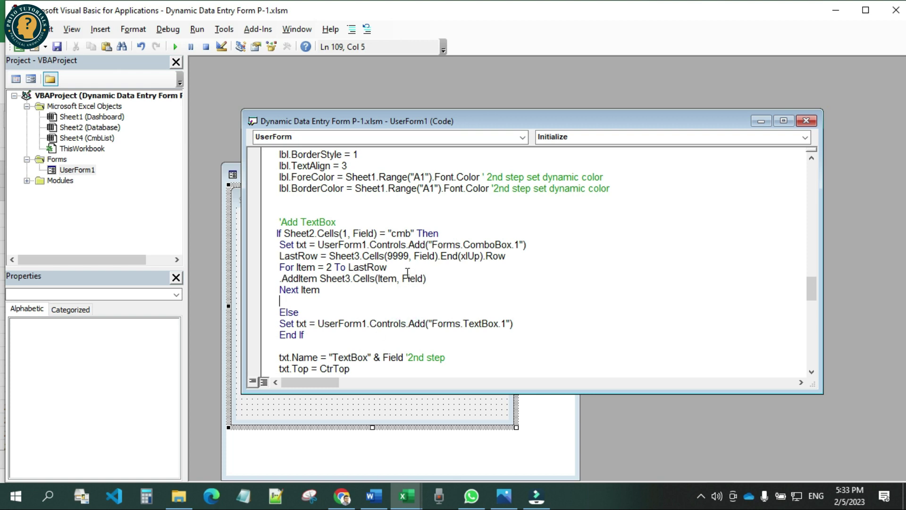
Step: Run the form, dismiss the compile error, and add the missing dot before AddItem
click(370, 406)
click(177, 47)
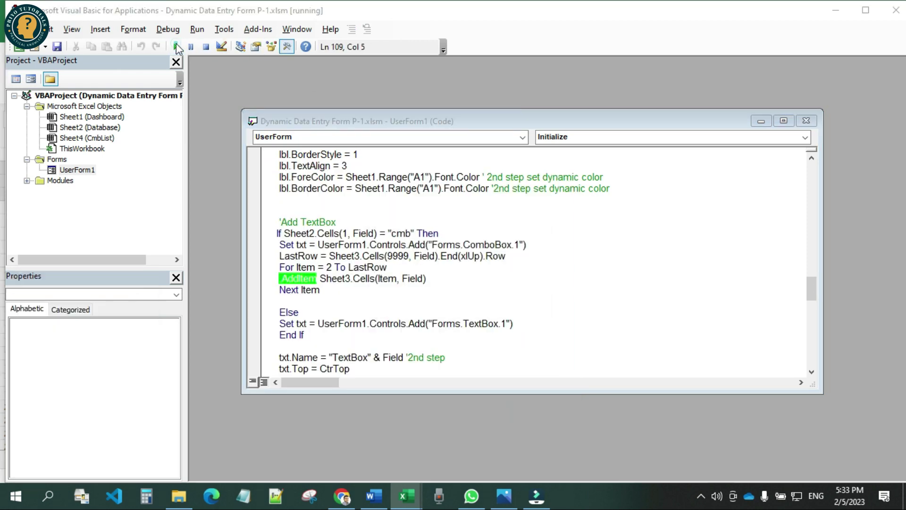
click(352, 291)
click(279, 279)
text(.)
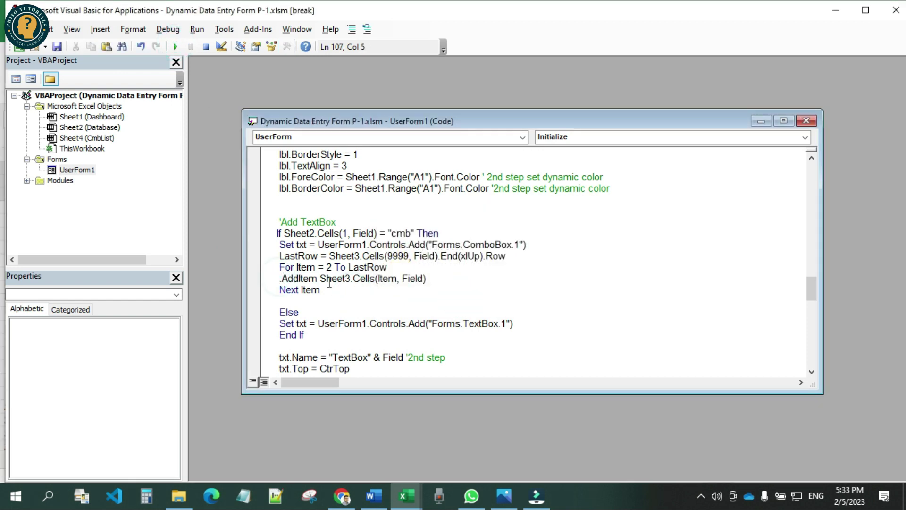
Step: Review the AddItem, LastRow and For Item lines of the ComboBox loop
click(333, 290)
click(375, 279)
click(427, 278)
click(298, 301)
click(523, 256)
click(393, 267)
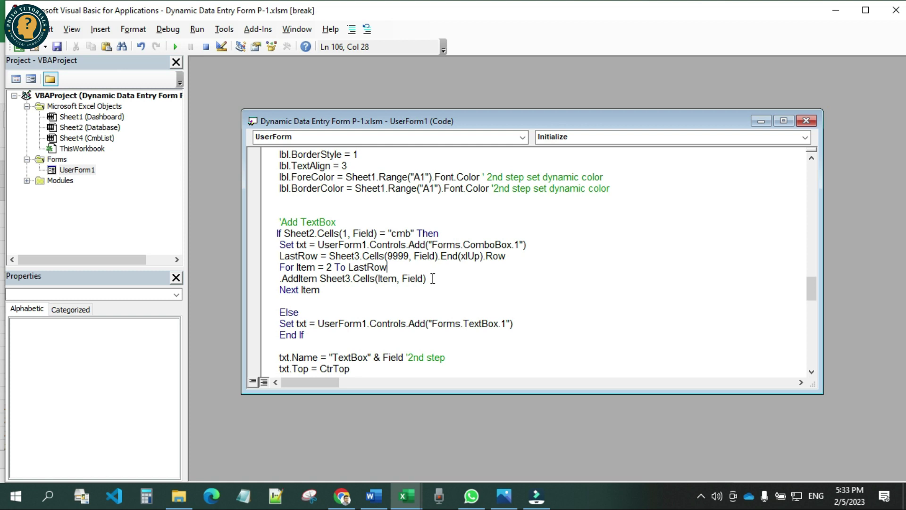
Step: Wrap the combo box loop in 'With txt' after the ComboBox line and 'End With' after Next Item
click(327, 289)
click(549, 244)
drag(278, 266, 415, 280)
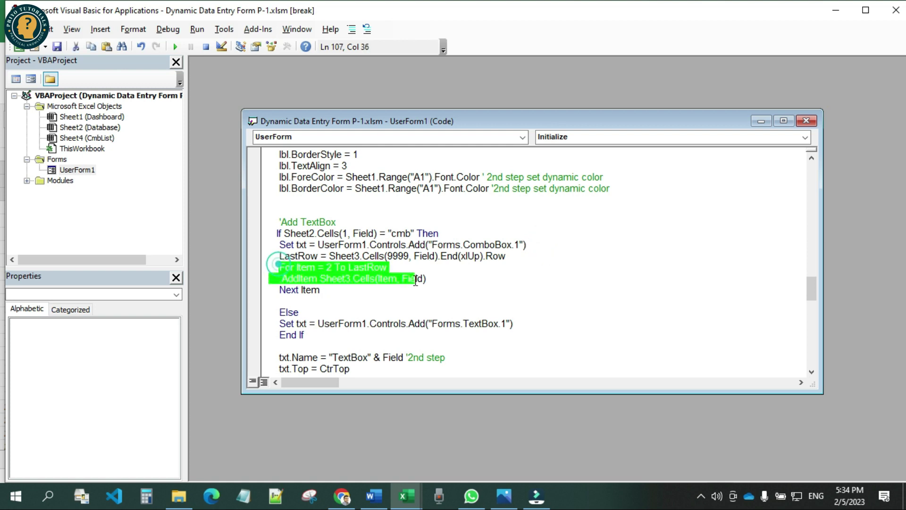
click(529, 244)
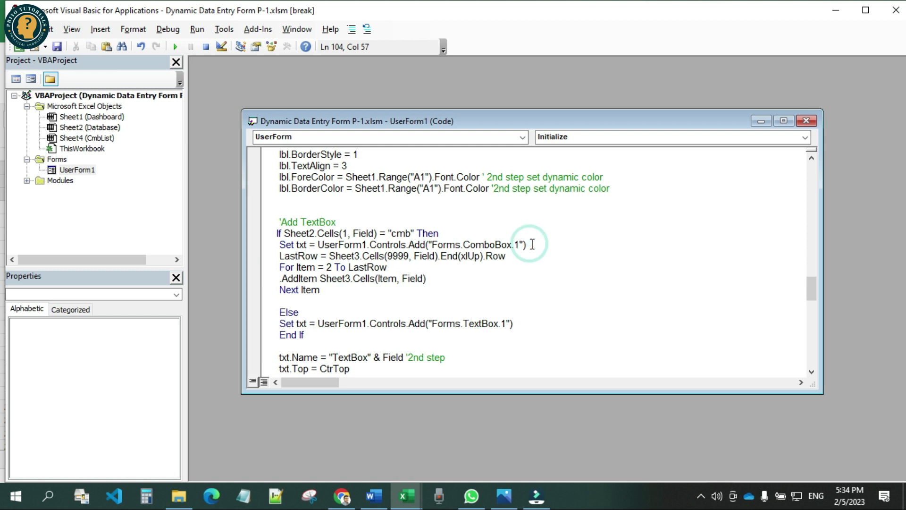
click(462, 232)
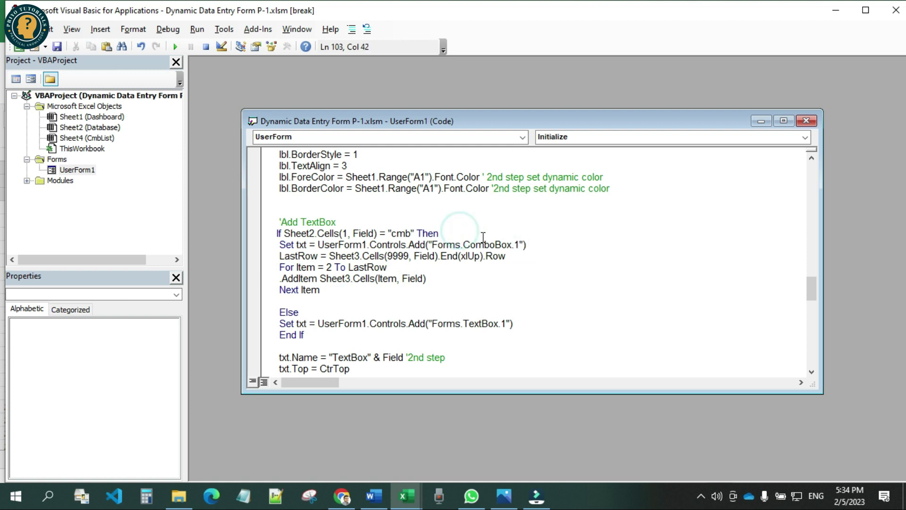
click(533, 245)
key(Return)
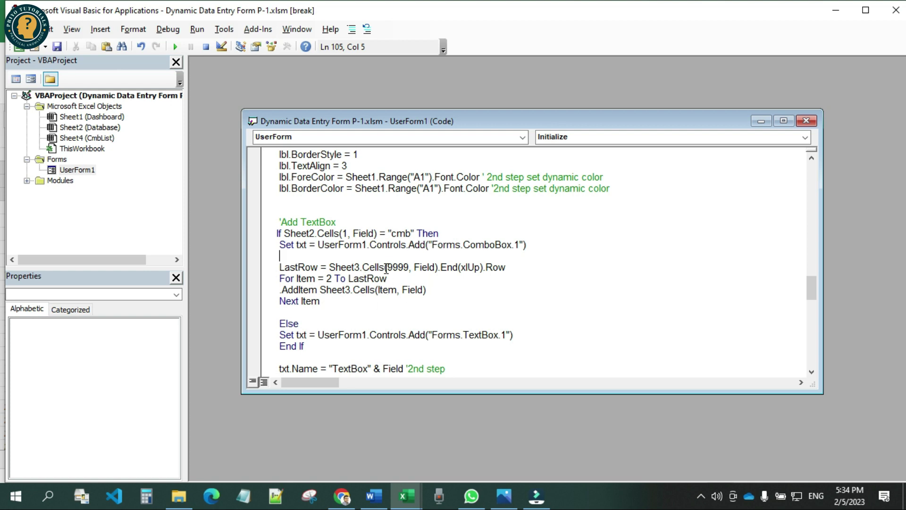
text(with txt)
click(332, 311)
text(end with)
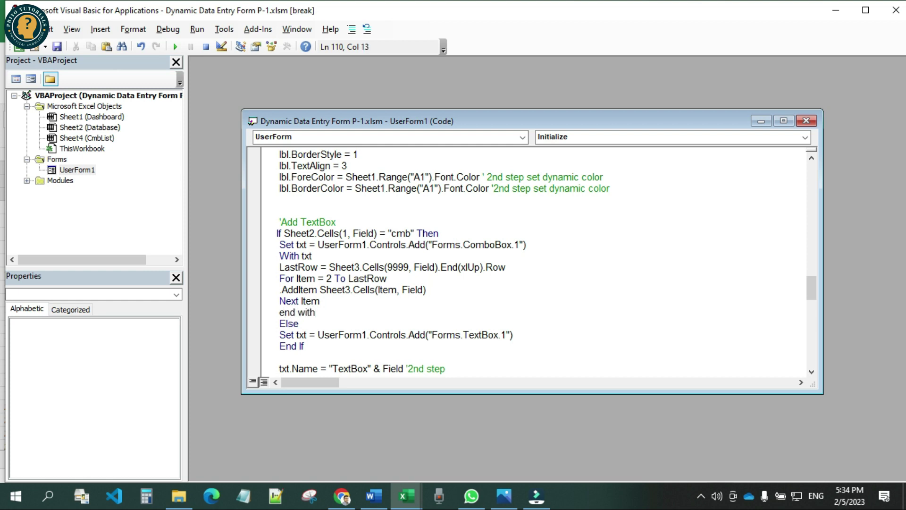
key(Return)
Step: Indent the loop, AddItem and Set txt lines, then run the UserForm, which raises error 424
click(412, 318)
drag(281, 267, 279, 309)
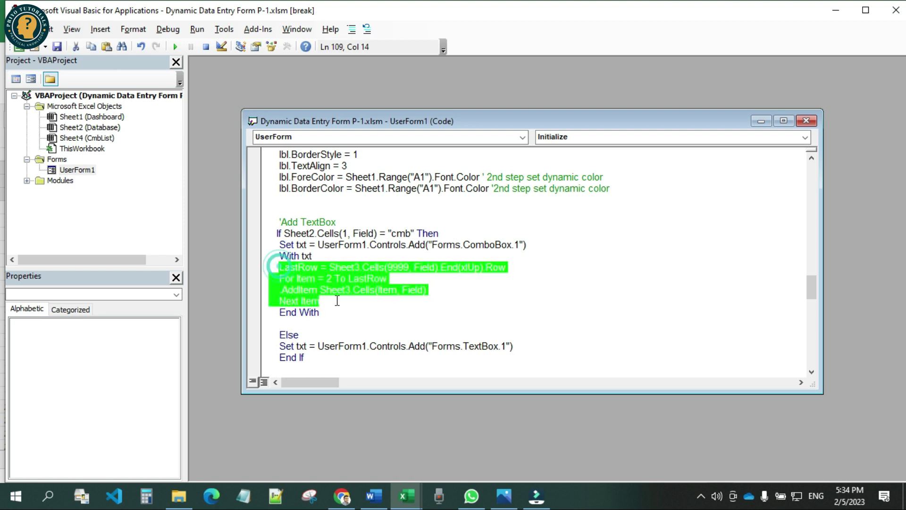
key(Tab)
click(340, 315)
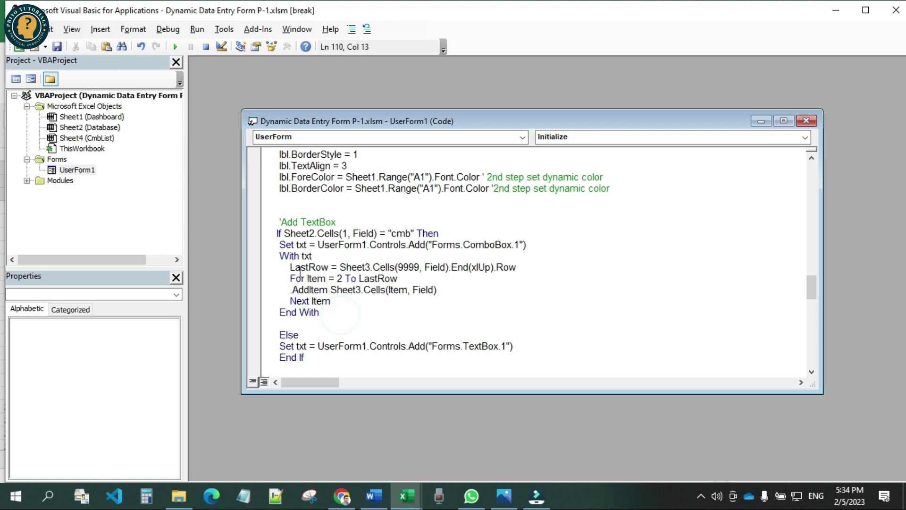
click(289, 290)
key(Tab)
click(386, 322)
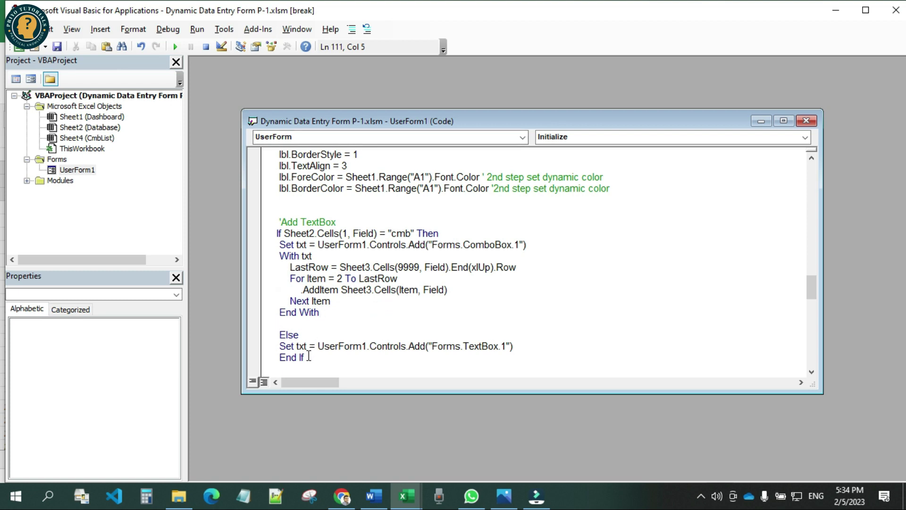
click(280, 346)
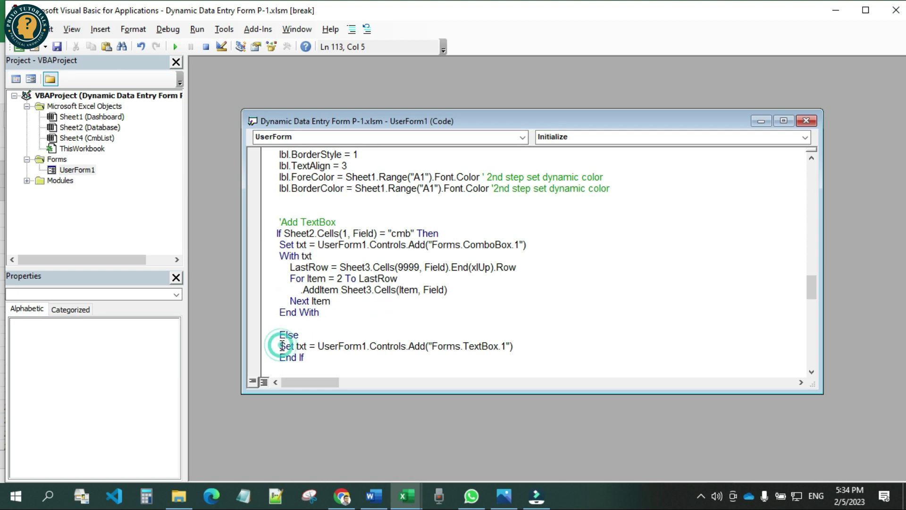
key(Tab)
click(348, 312)
click(178, 47)
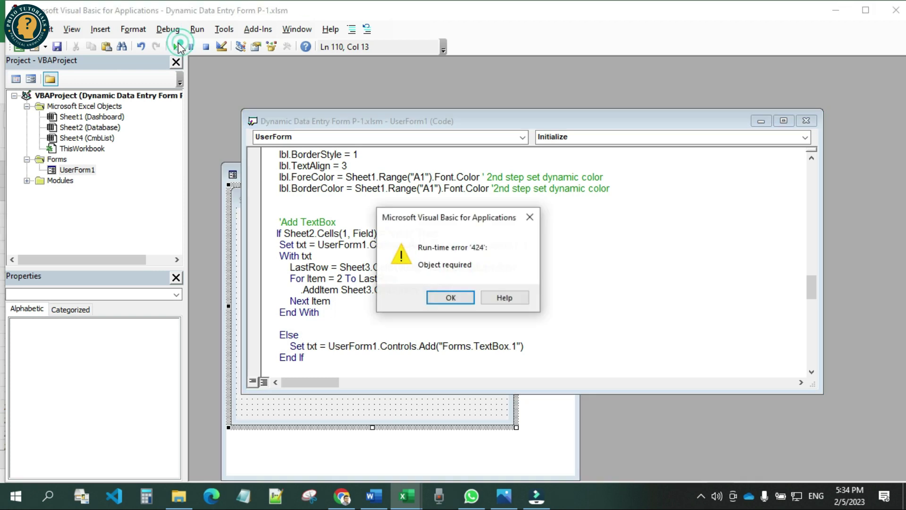
Step: Dismiss error 424, comment out the With txt…End With block, and rerun the Student Form successfully
click(450, 302)
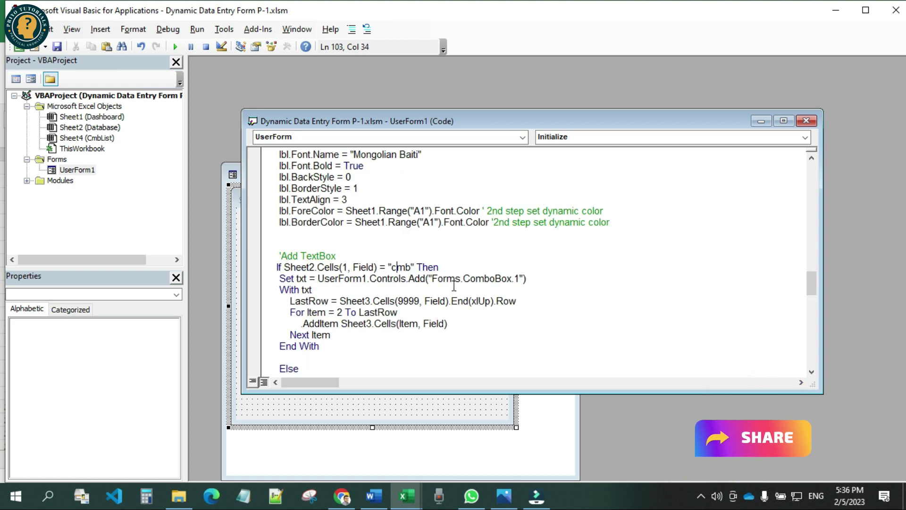
key(Down)
key(Down)
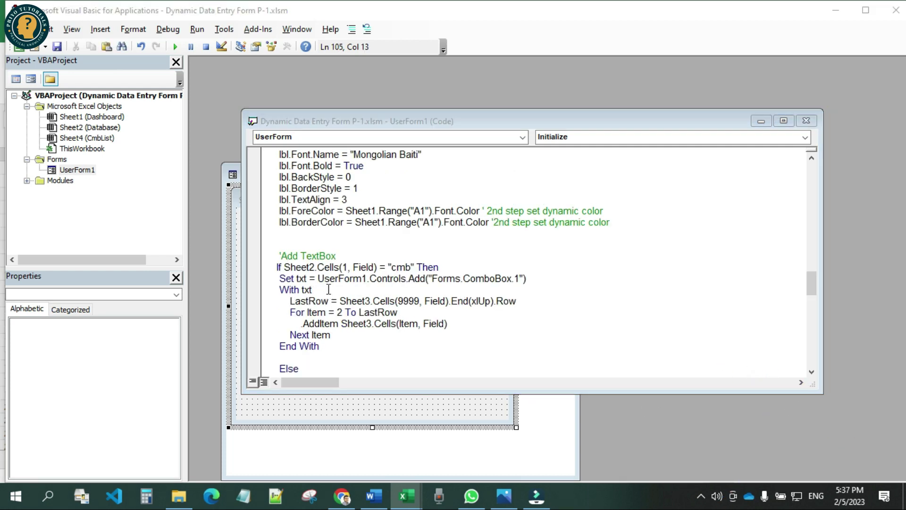
drag(276, 293, 326, 345)
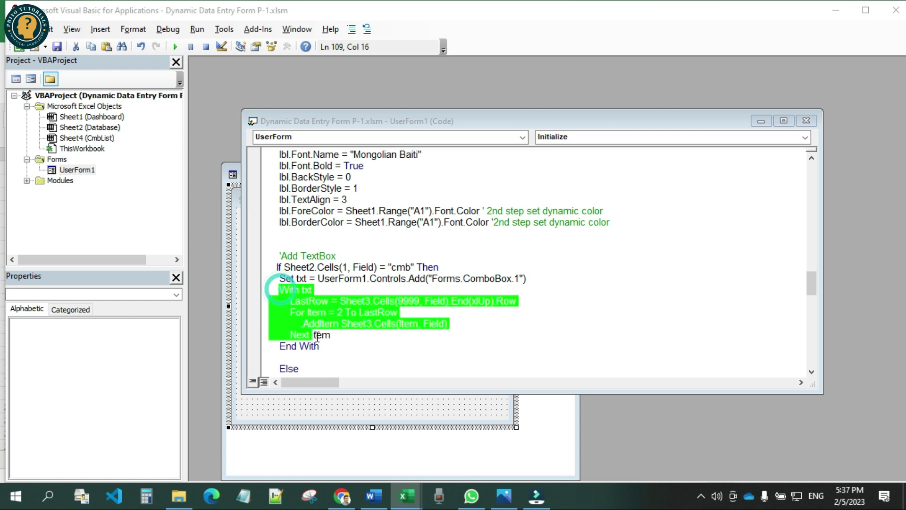
click(352, 29)
click(368, 255)
click(175, 46)
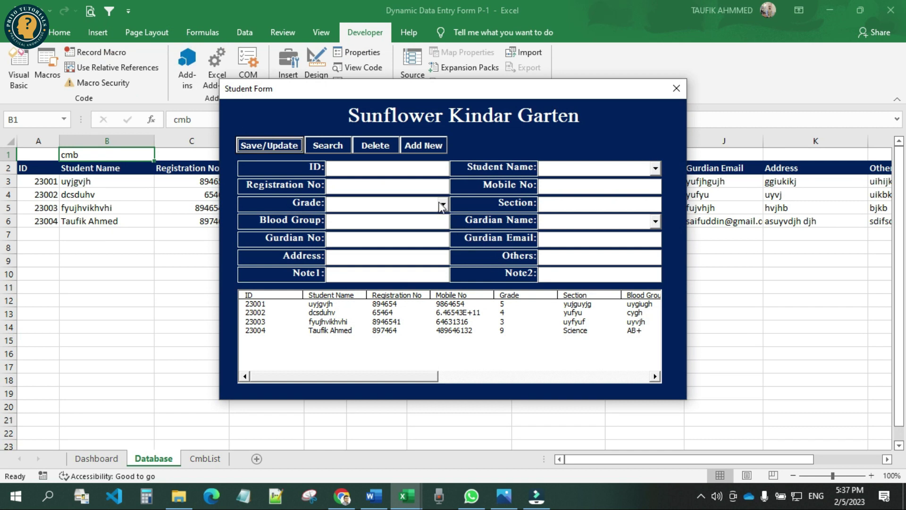
click(675, 85)
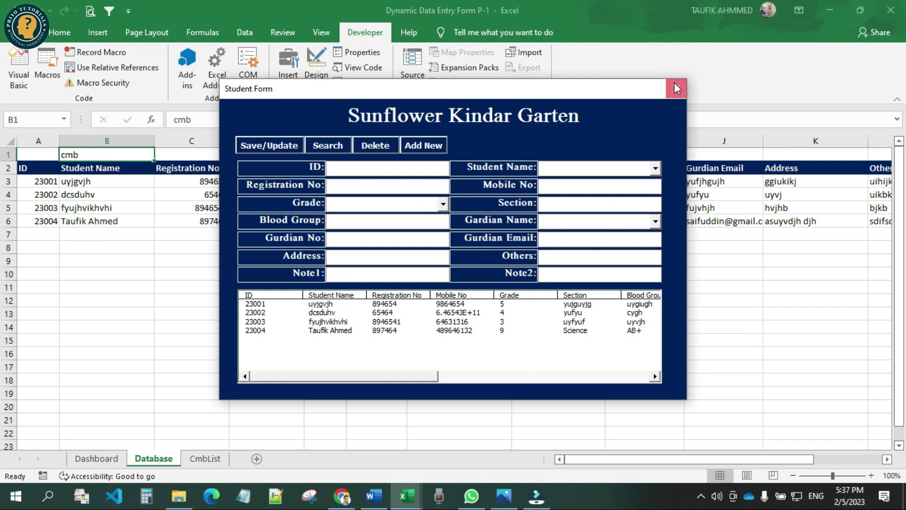
Step: Close the form and uncomment the With txt…End With block
click(675, 88)
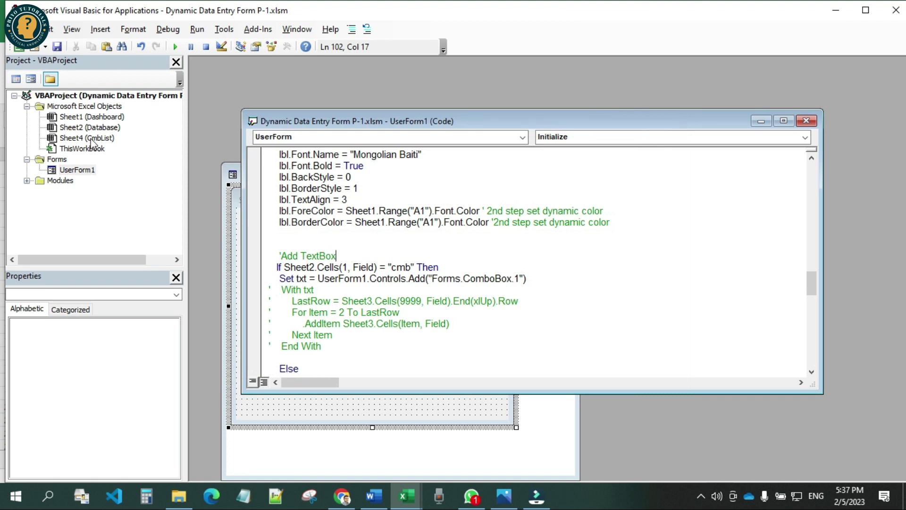
click(369, 288)
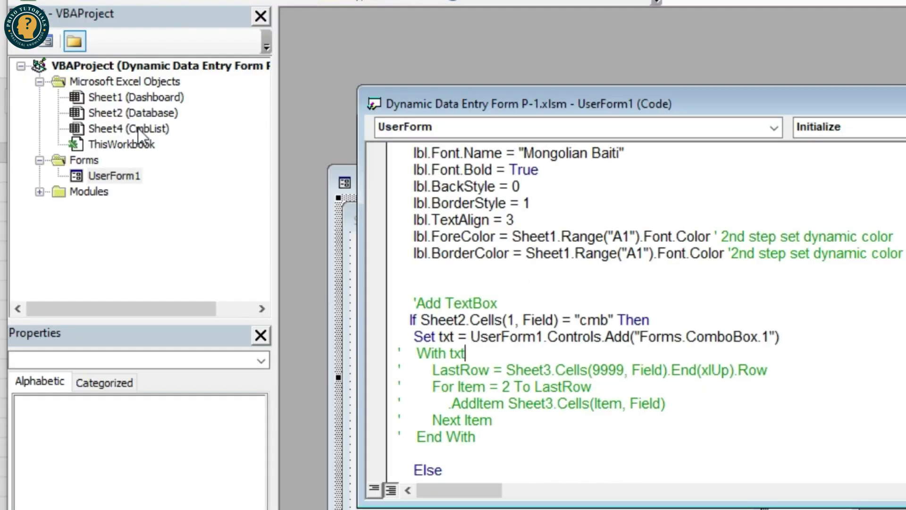
click(86, 138)
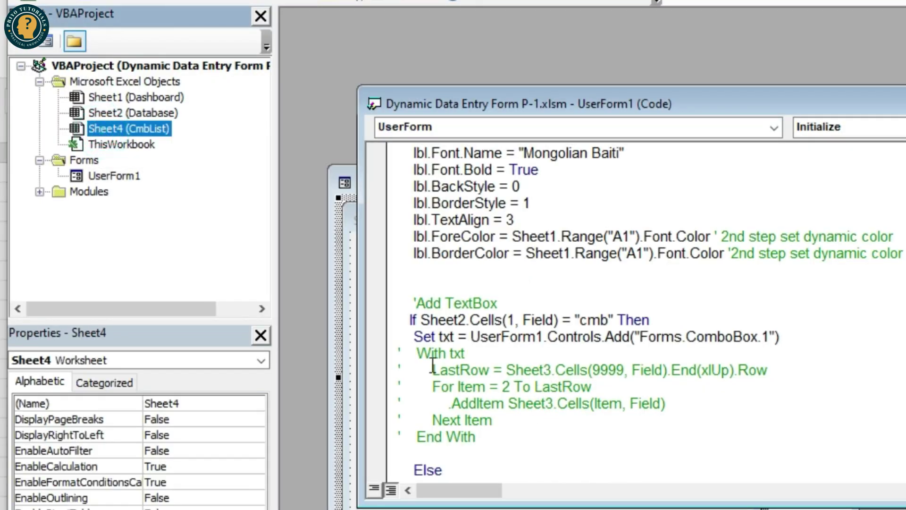
drag(384, 353, 383, 436)
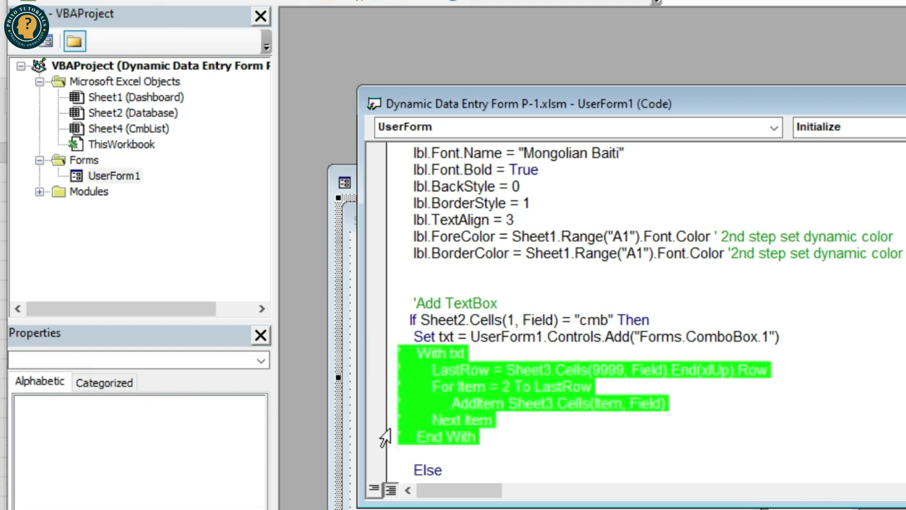
click(519, 1)
click(617, 416)
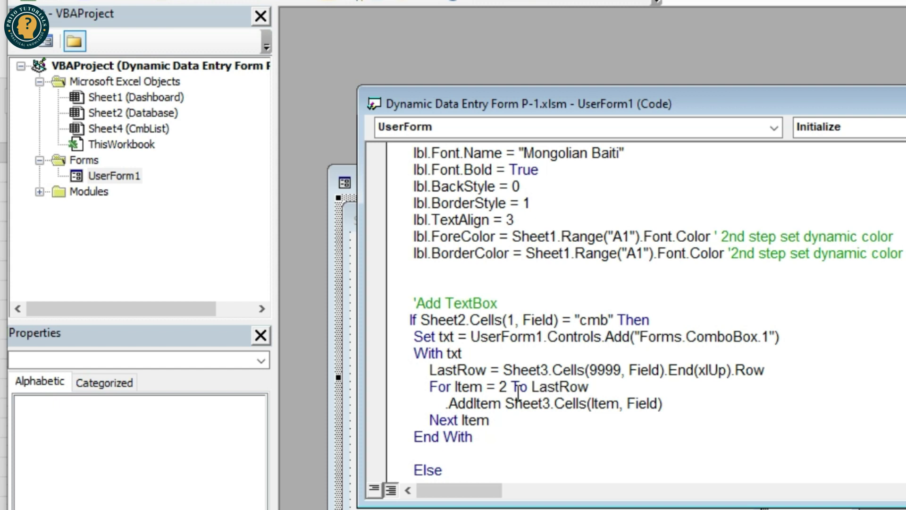
Step: Change Sheet3 to Sheet4 in the LastRow and AddItem lines, then return to the UserForm designer
click(542, 376)
click(548, 368)
key(BackSpace)
text(4)
click(551, 403)
key(BackSpace)
text(4)
click(612, 417)
scroll(658, 425, down, 1)
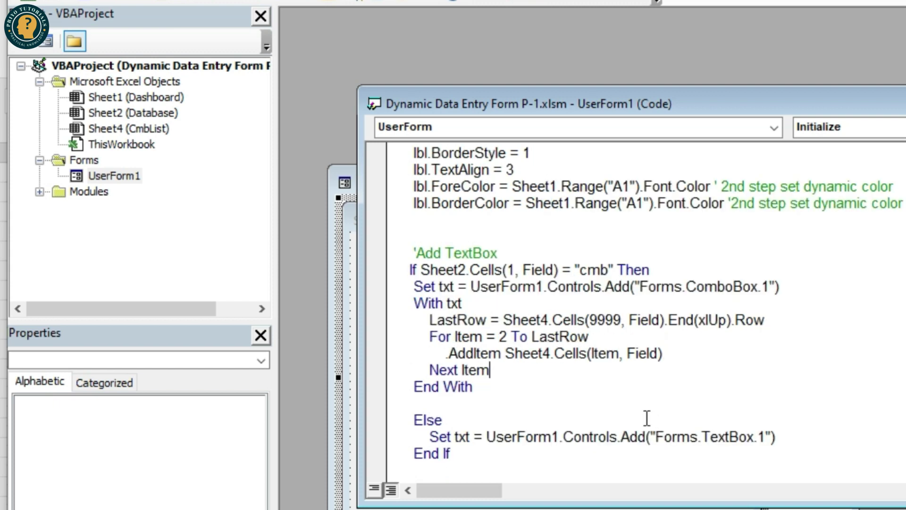
click(354, 404)
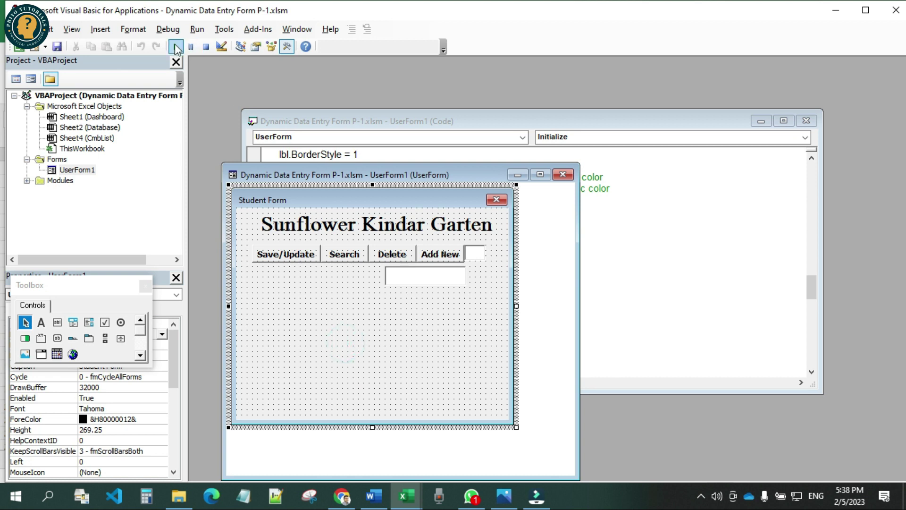
click(175, 47)
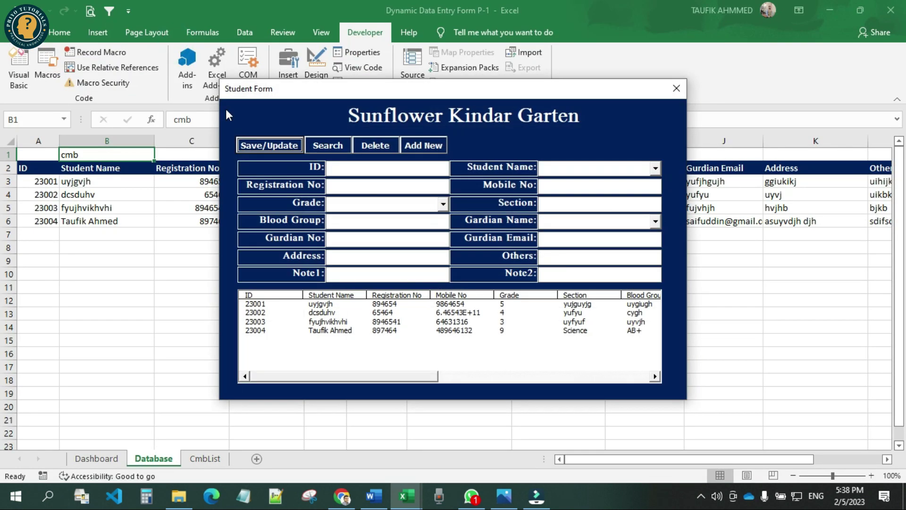
click(444, 204)
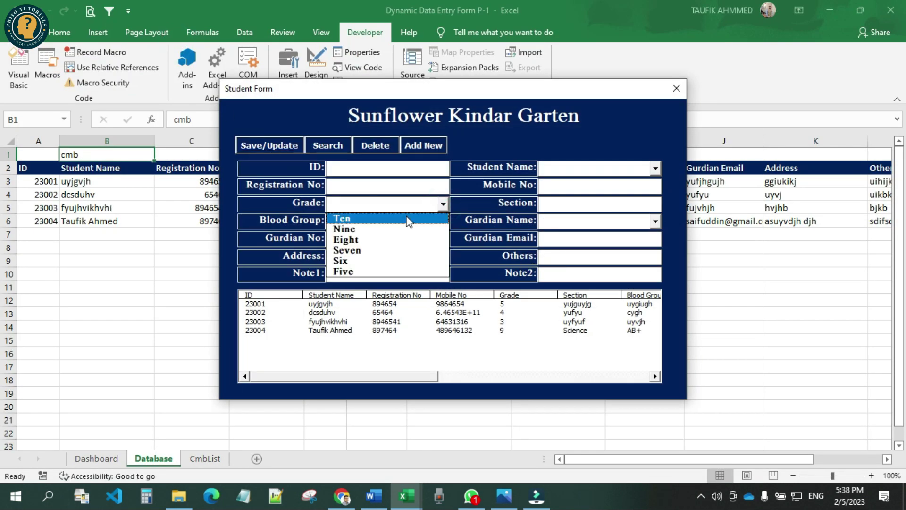
click(658, 169)
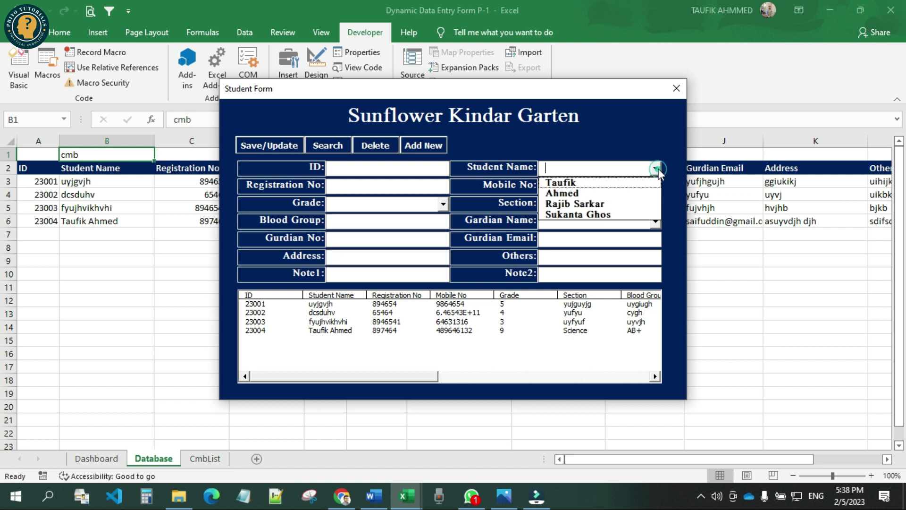
click(588, 211)
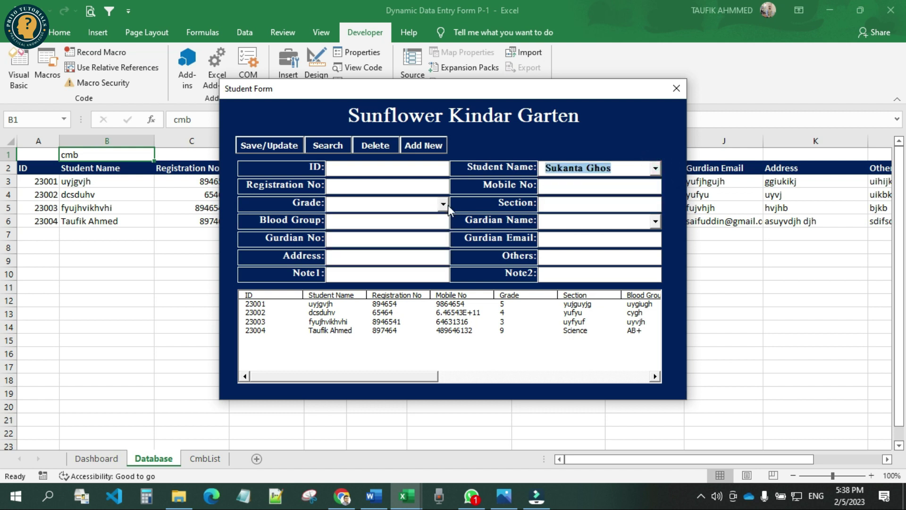
click(444, 204)
click(393, 235)
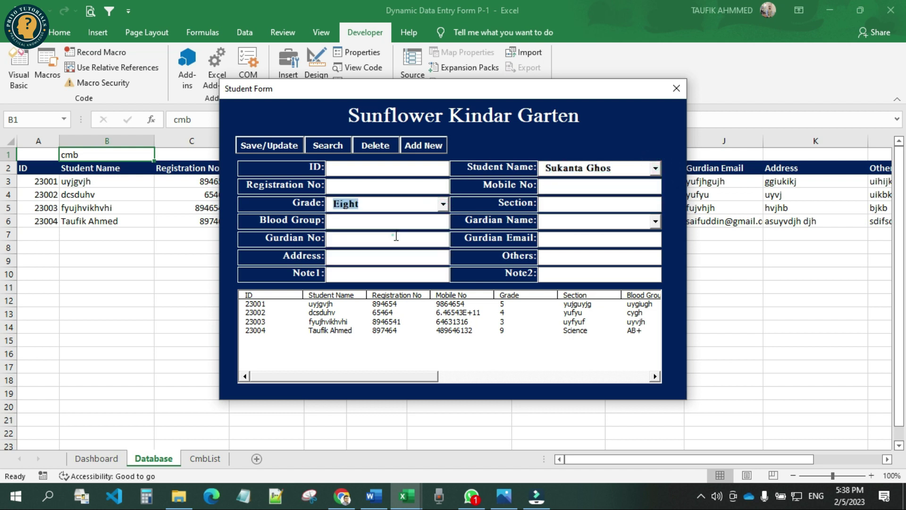
click(655, 222)
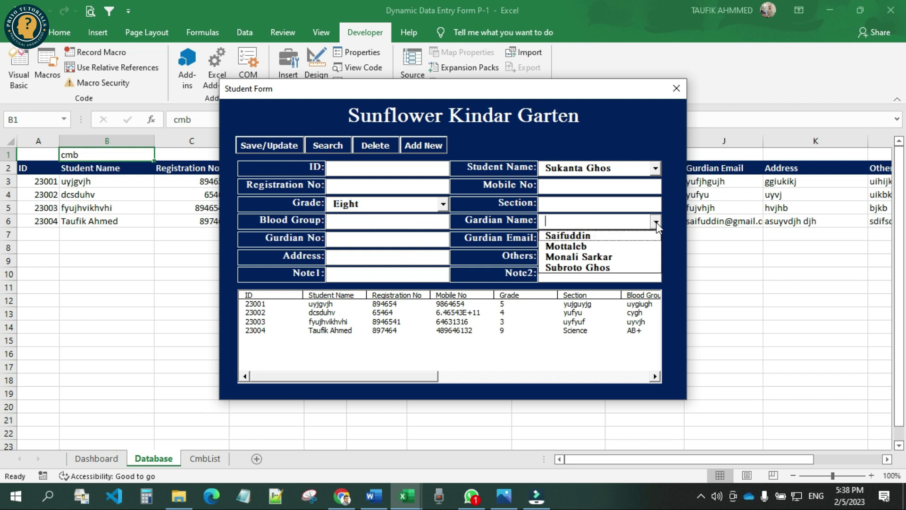
click(598, 235)
click(656, 221)
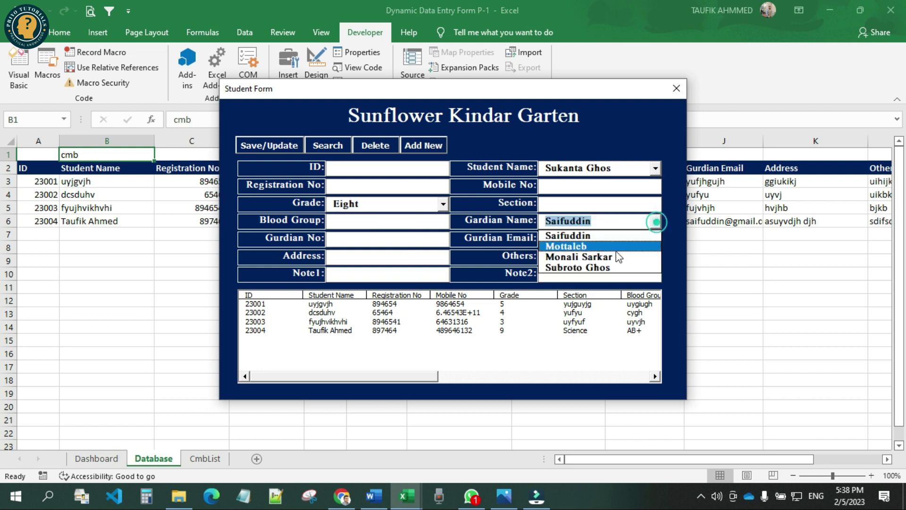
click(605, 262)
click(410, 172)
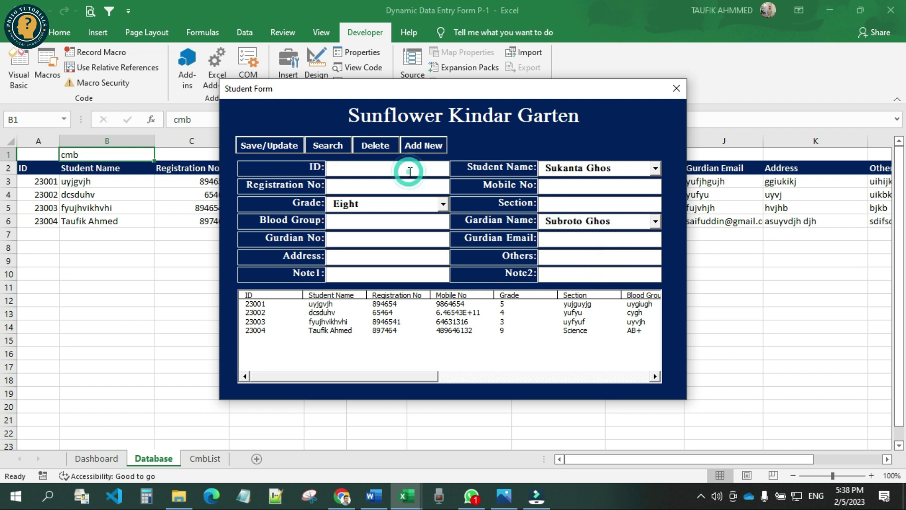
click(420, 148)
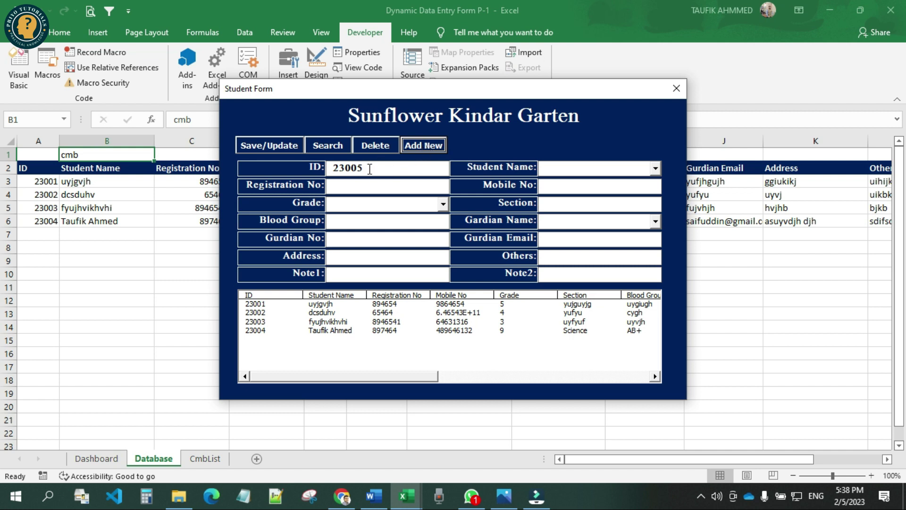
click(414, 167)
click(571, 171)
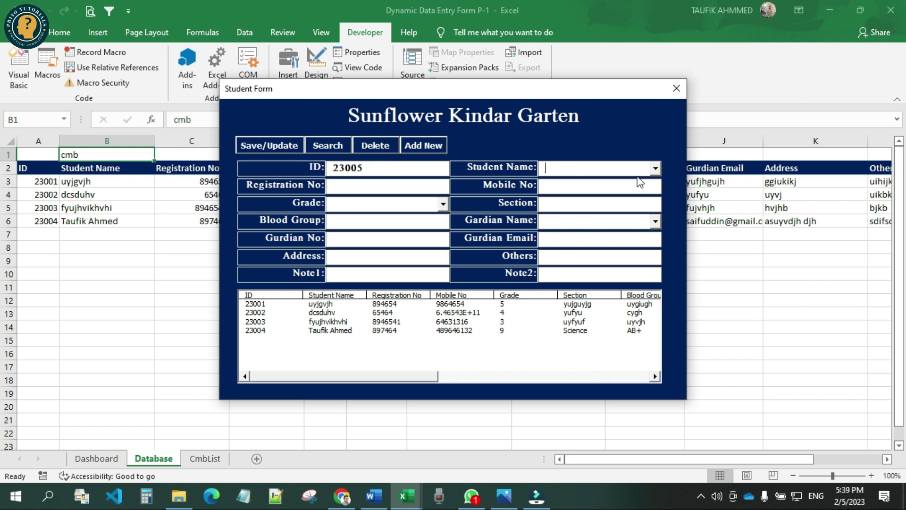
click(656, 169)
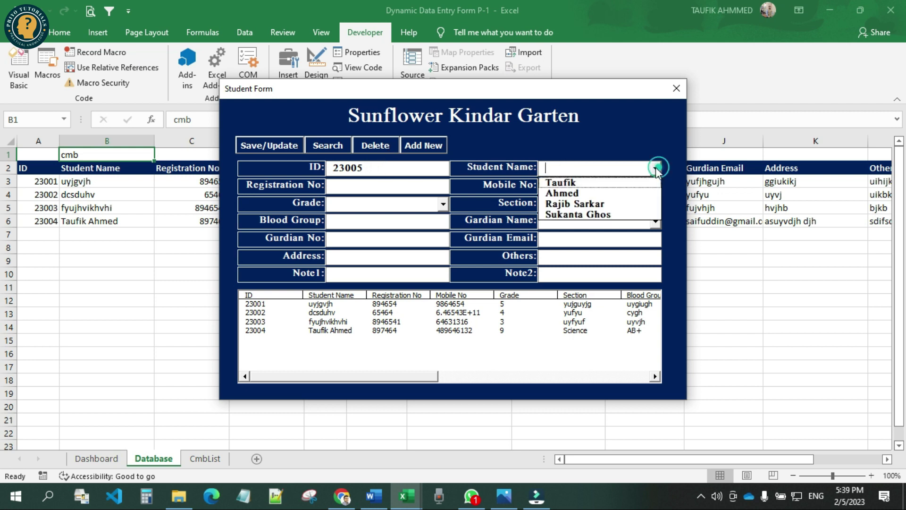
click(583, 188)
click(378, 184)
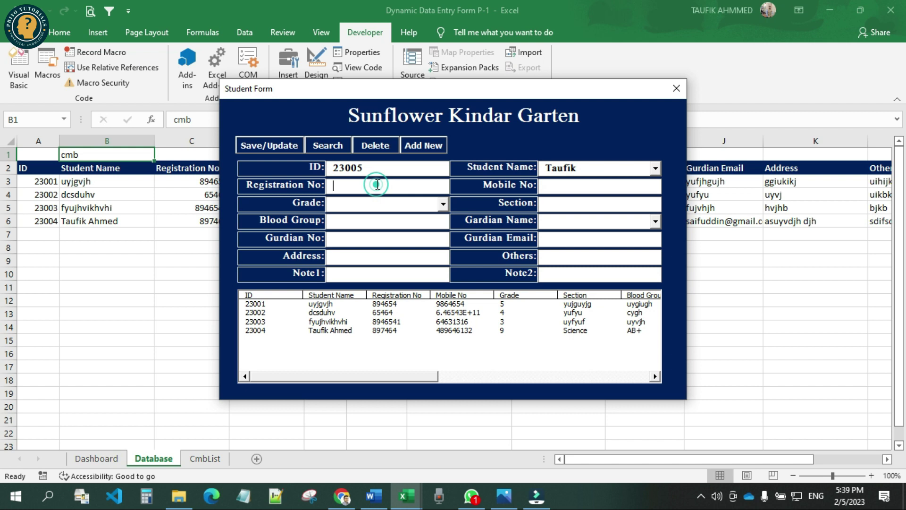
text(465131)
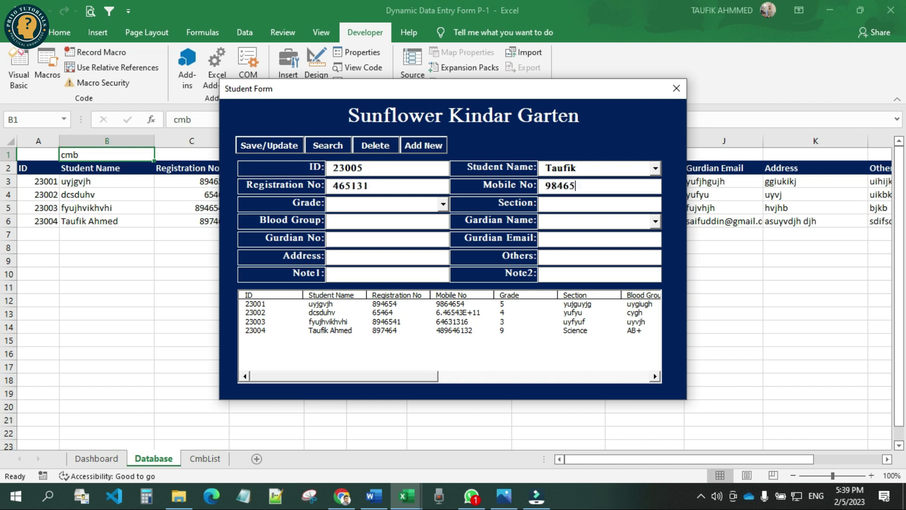
key(Down)
click(566, 204)
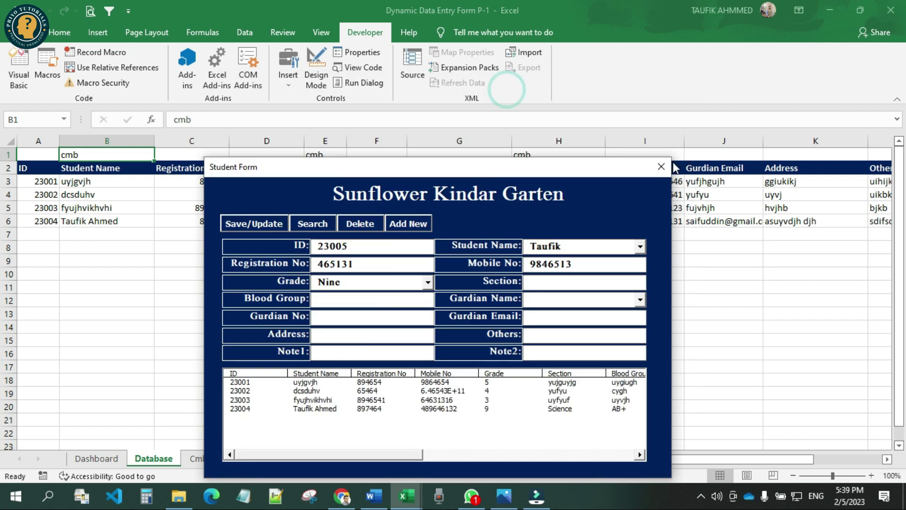
click(676, 88)
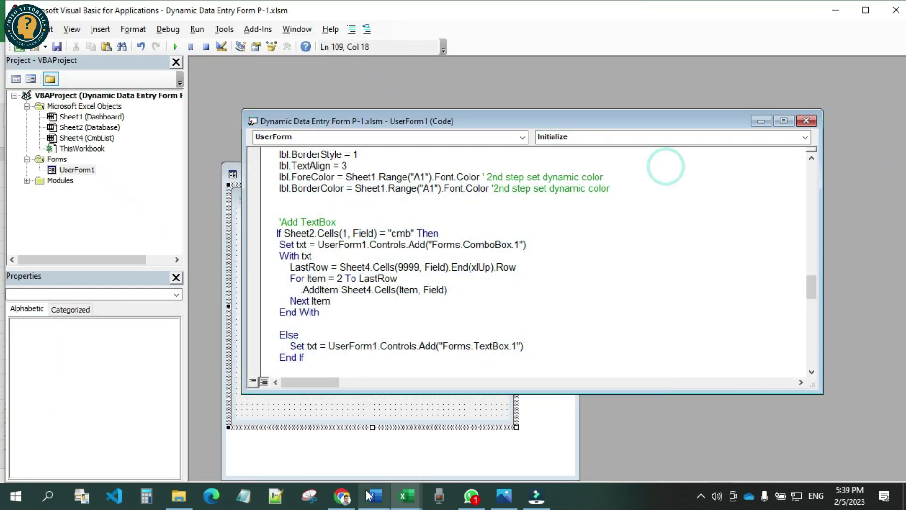
Step: Copy the Grade column's 'cmb' flag onto the Registration No, Blood Group and Section columns
mouse_move(374, 495)
click(371, 448)
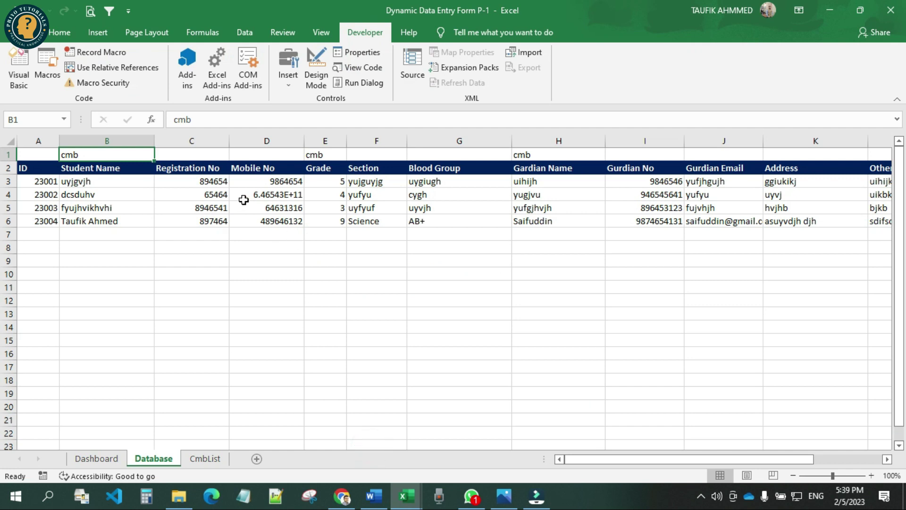
click(324, 154)
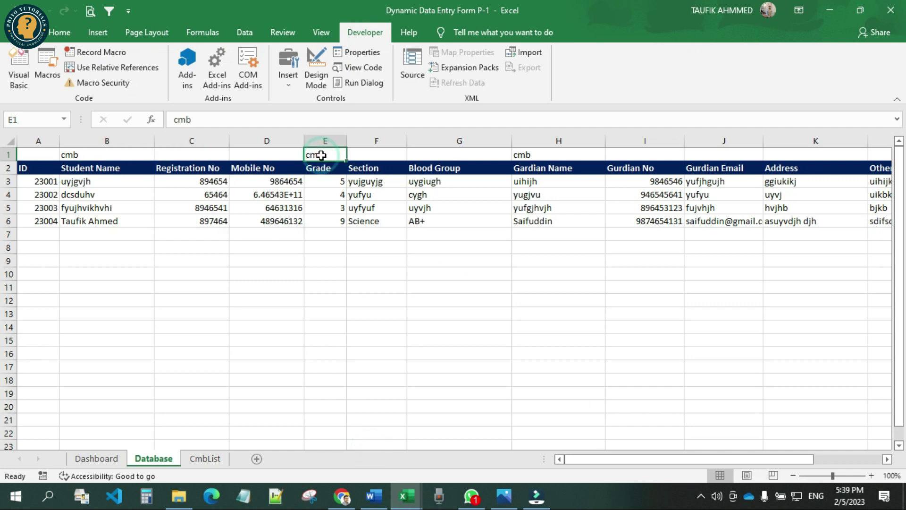
key(ctrl+c)
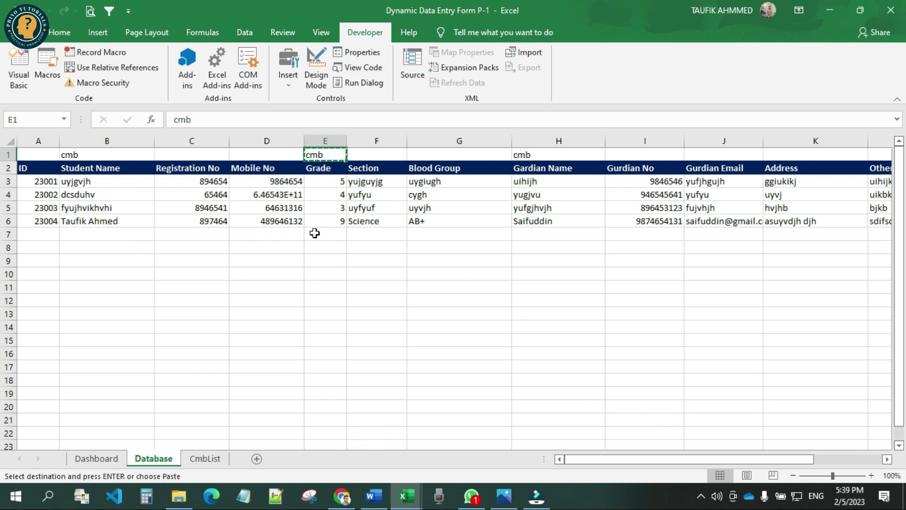
click(218, 158)
key(ctrl+v)
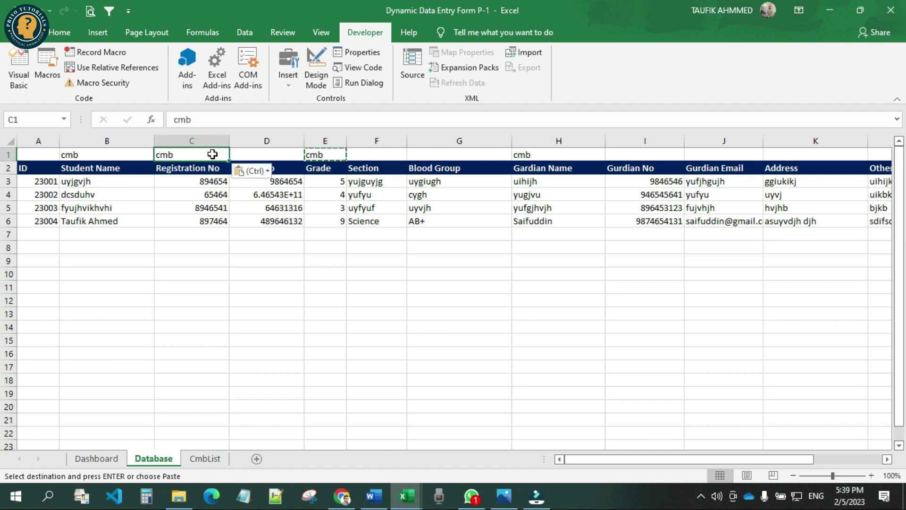
click(333, 251)
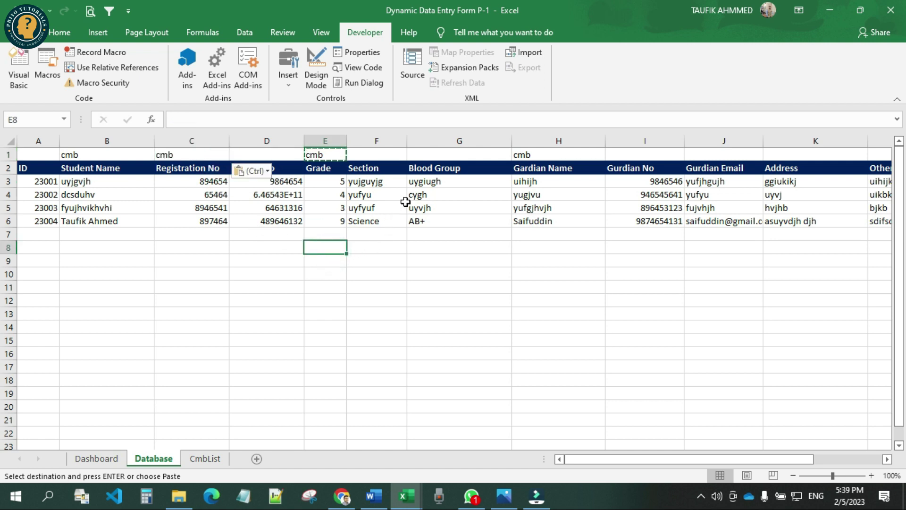
click(456, 154)
key(ctrl+v)
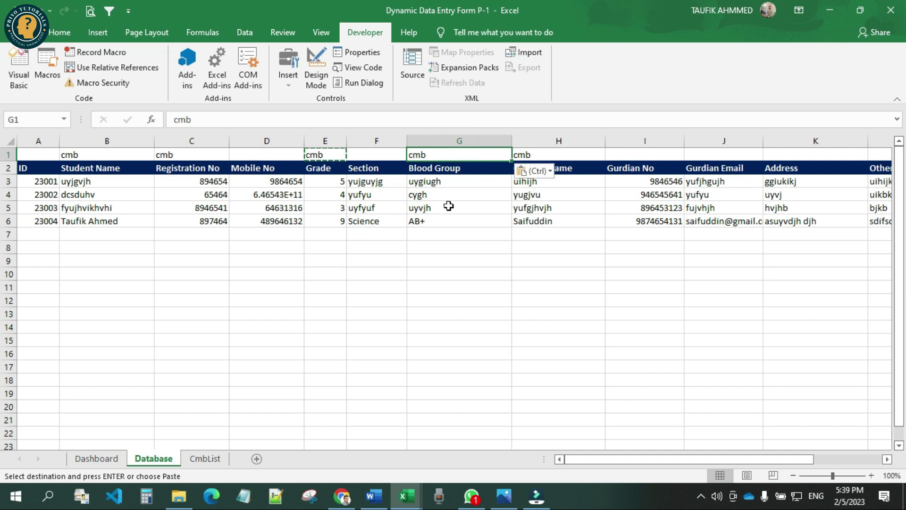
click(376, 155)
key(ctrl+v)
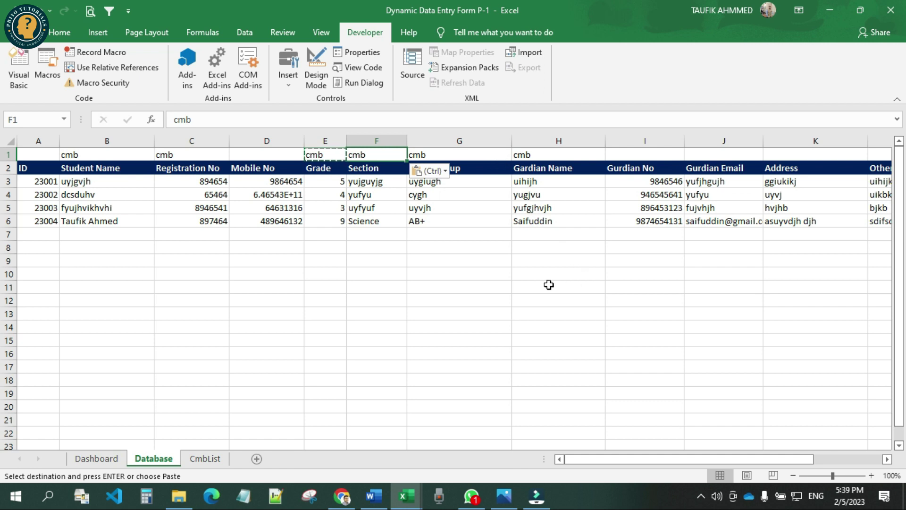
Step: Copy the Section and Blood Group headers from the Database sheet
drag(466, 153, 387, 159)
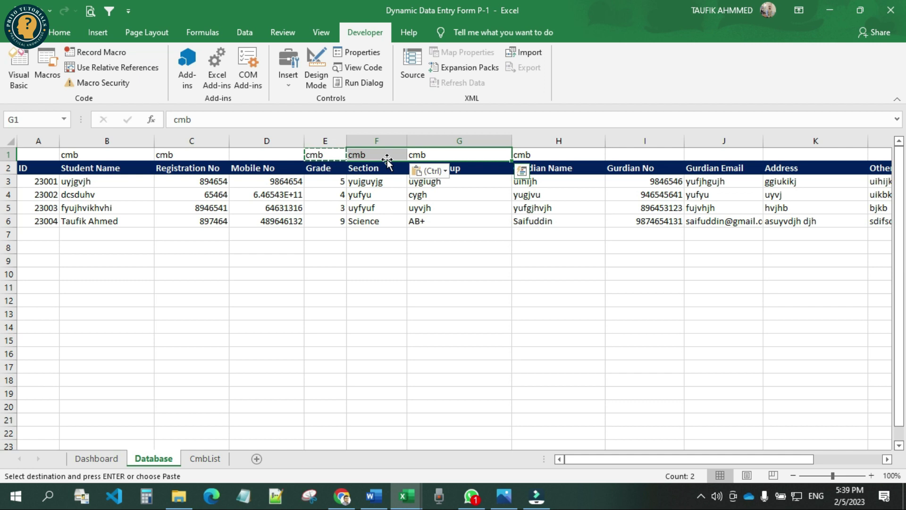
drag(382, 172, 439, 171)
key(ctrl+c)
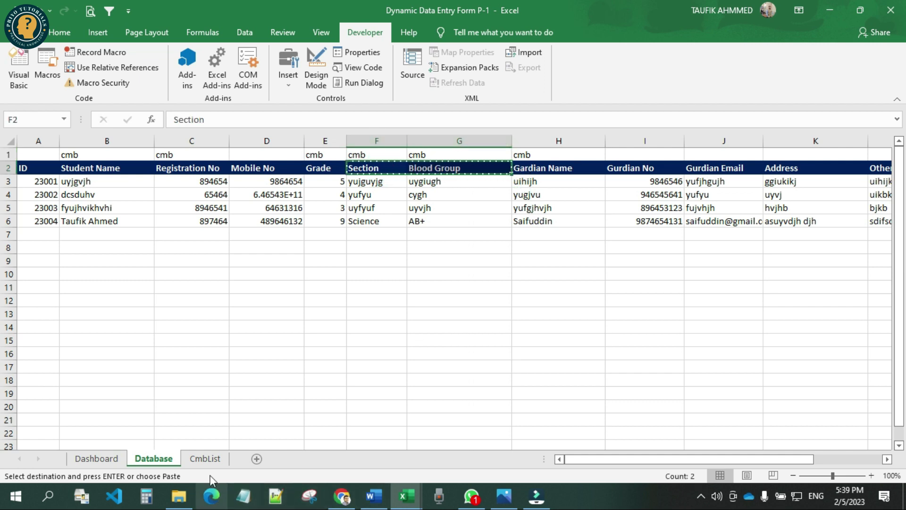
click(205, 458)
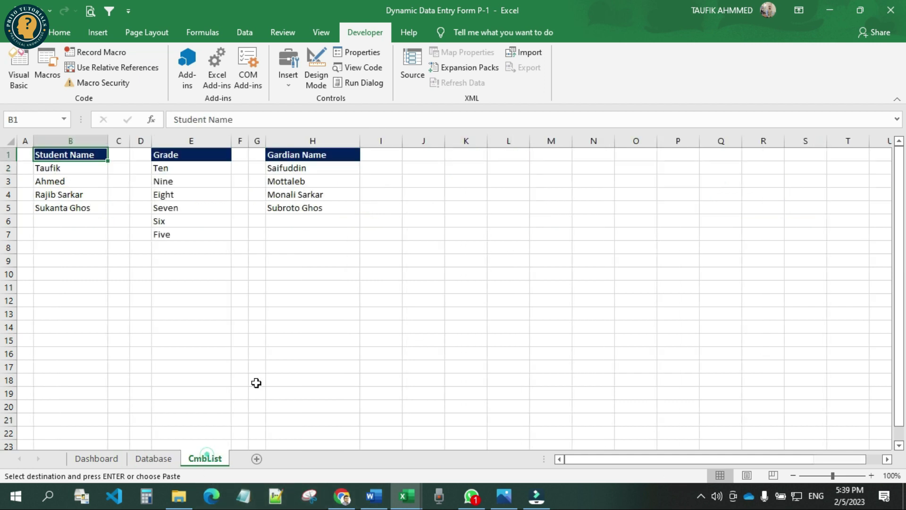
Step: Paste the Section and Blood Group headers into CmbList F1:G1 and widen both columns
click(247, 151)
key(ctrl+v)
drag(243, 141, 291, 140)
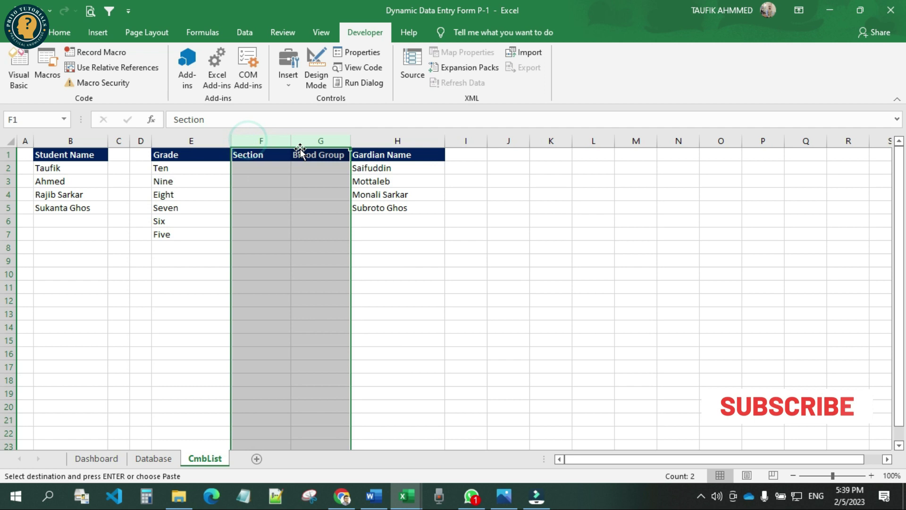
click(394, 257)
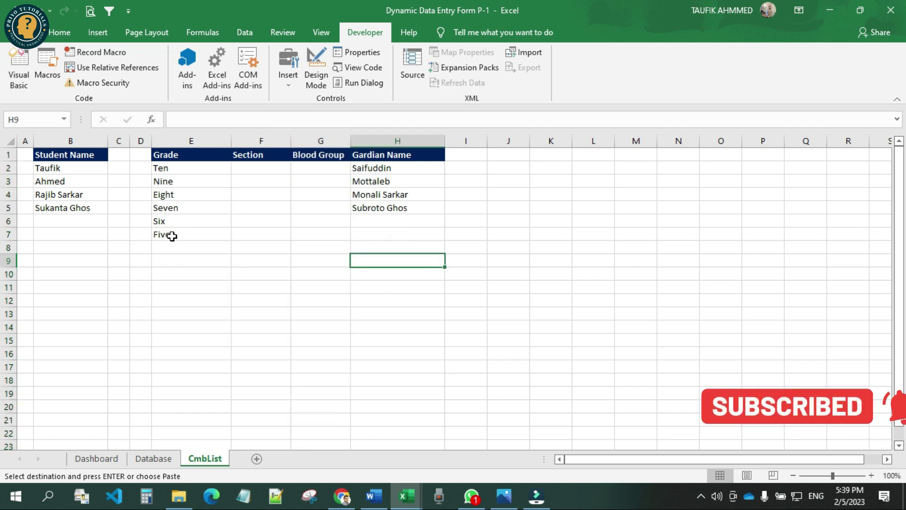
Step: Copy the Registration No header into CmbList C1 and widen column C to fit
click(155, 459)
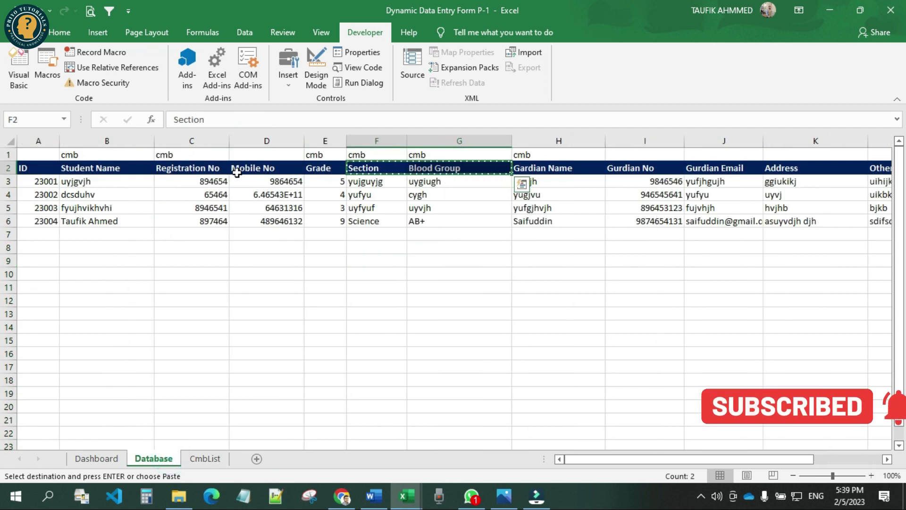
click(189, 168)
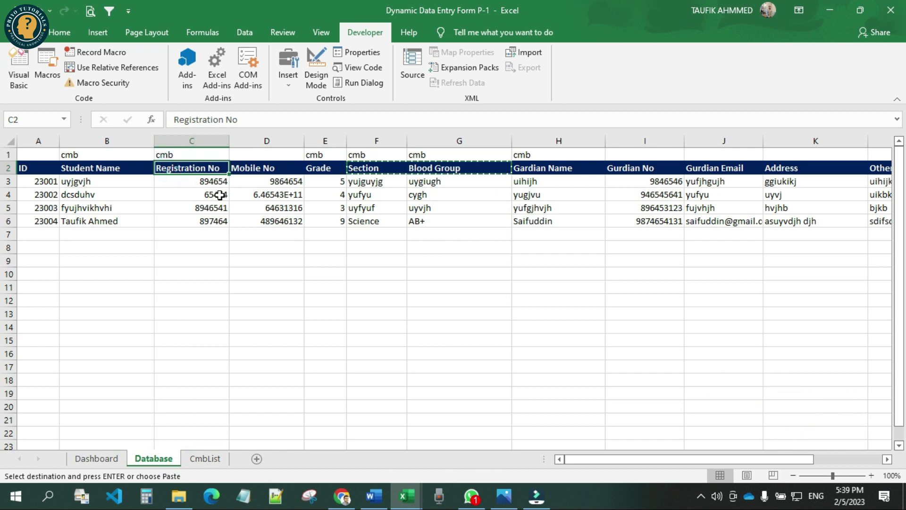
click(204, 459)
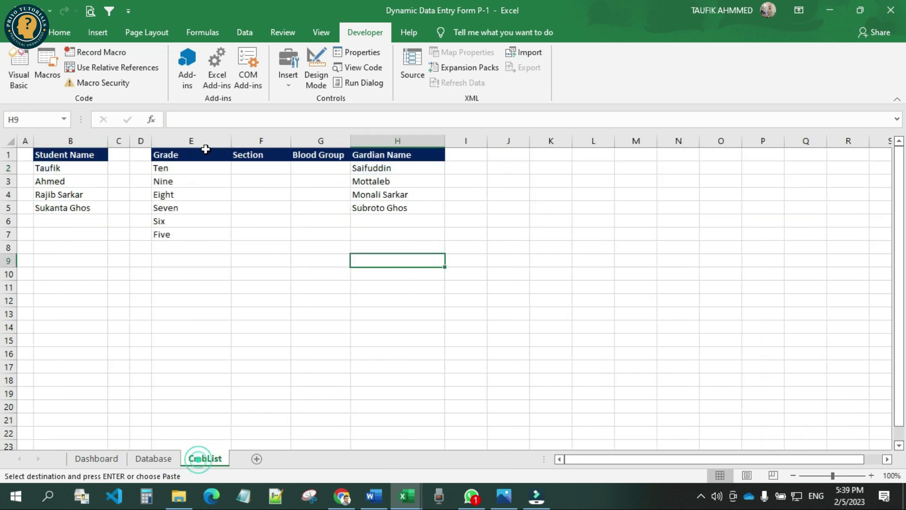
click(112, 155)
key(ctrl+v)
drag(130, 140, 183, 141)
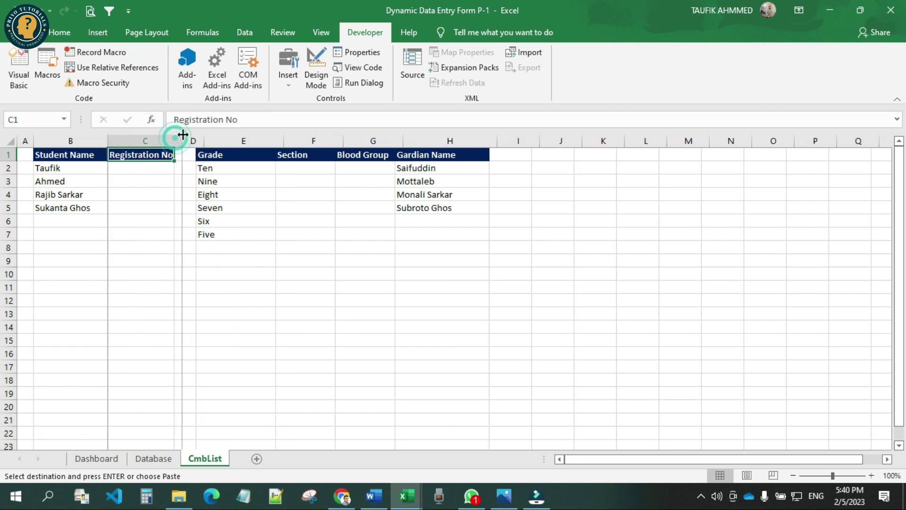
click(295, 236)
Step: Enter registration numbers 974564, 86415 and 5645612 in C2:C4
click(167, 172)
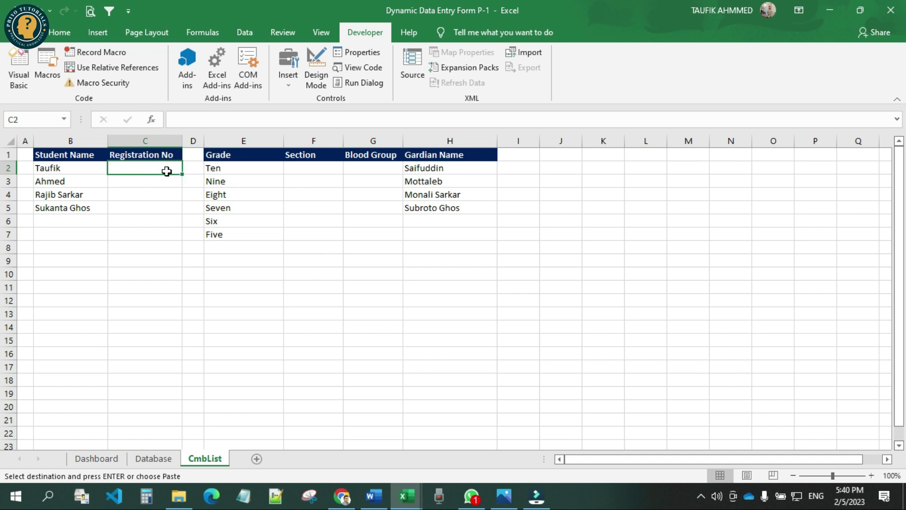
text(974564)
key(Return)
text(86415)
key(Return)
text(5645612)
key(Return)
key(Right)
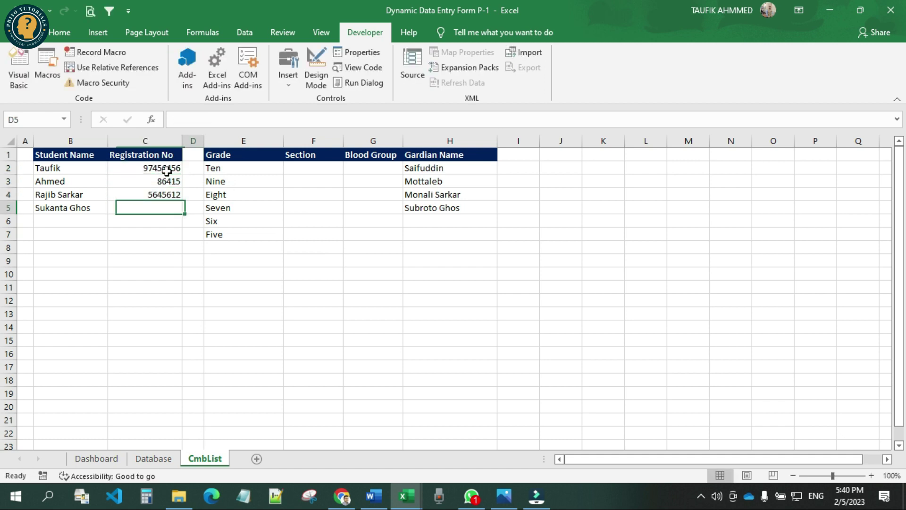
Step: Enter sections A, B, C, D and E in F2:F6
click(320, 172)
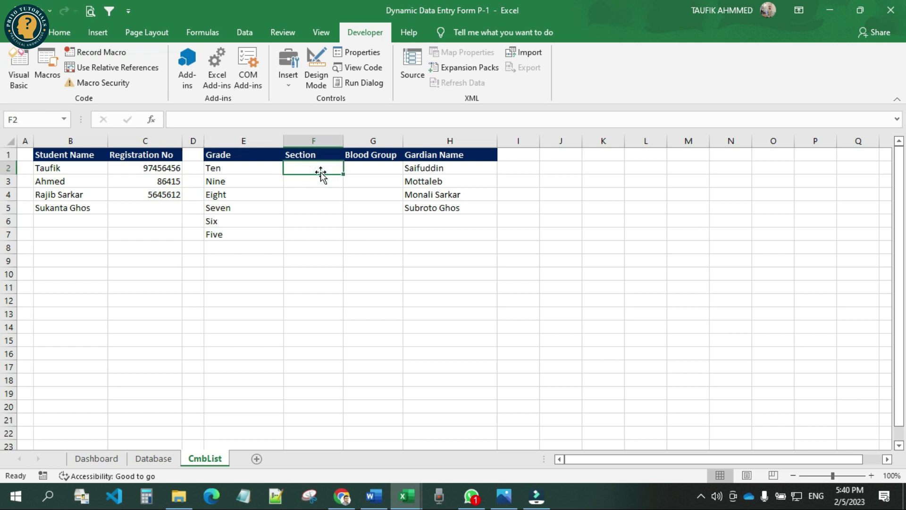
text(a)
key(Tab)
text(=)
key(Escape)
click(321, 172)
key(Left)
key(Right)
text(A)
key(Return)
text(B)
key(Return)
text(C)
key(Return)
text(D)
key(Return)
text(E)
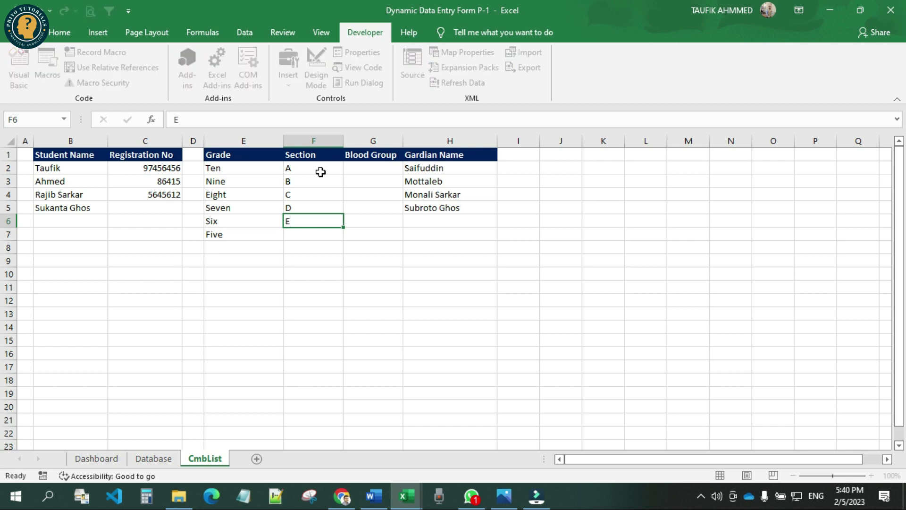
Step: Enter blood groups AB+, AB-, A+, B+, A-, B-, AB- in G2:G8
key(Right)
key(Up)
key(Up)
key(Up)
text(AB)
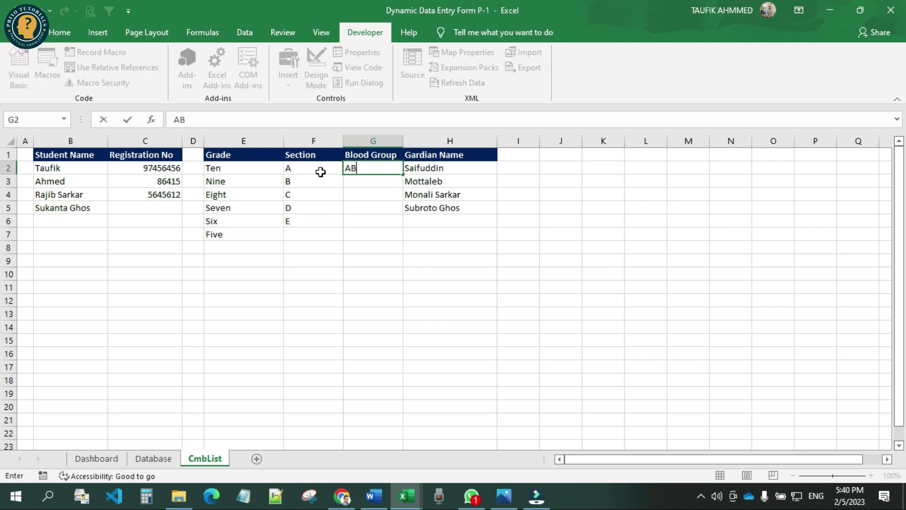
key(Return)
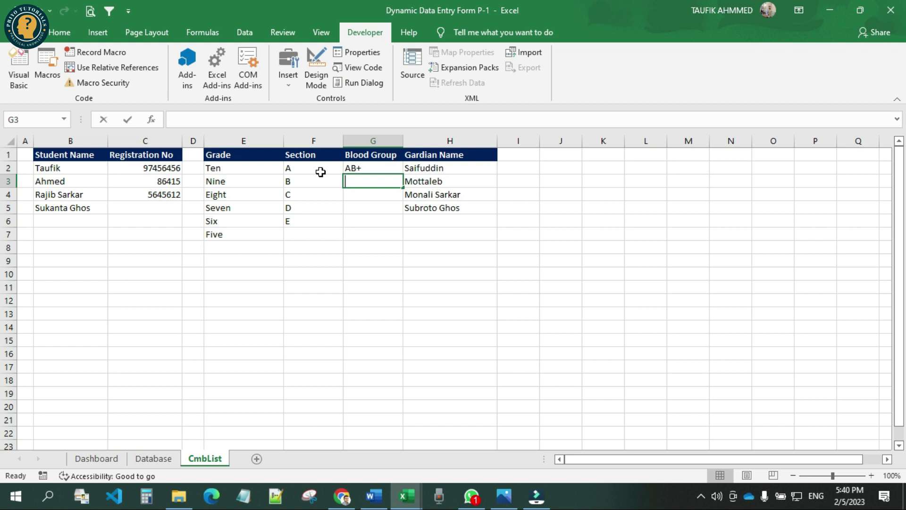
text(AB-)
key(Return)
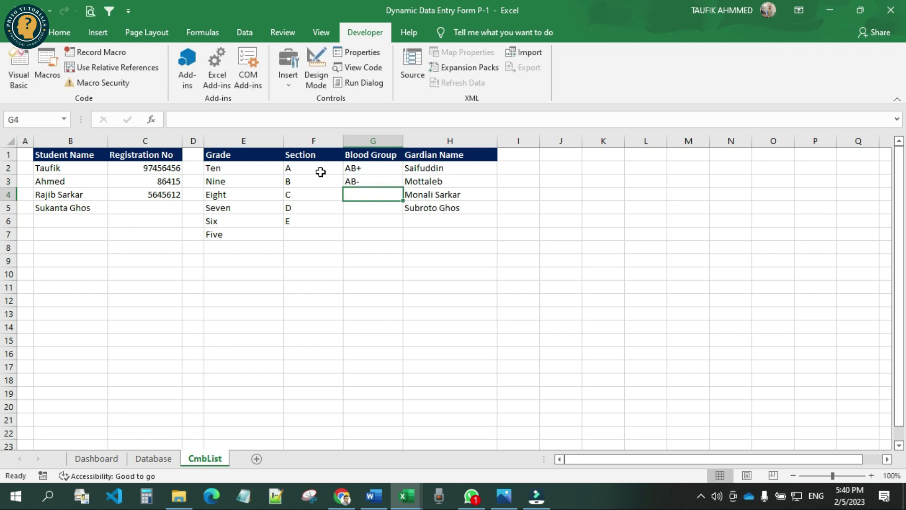
text(A+)
key(Return)
text(B+)
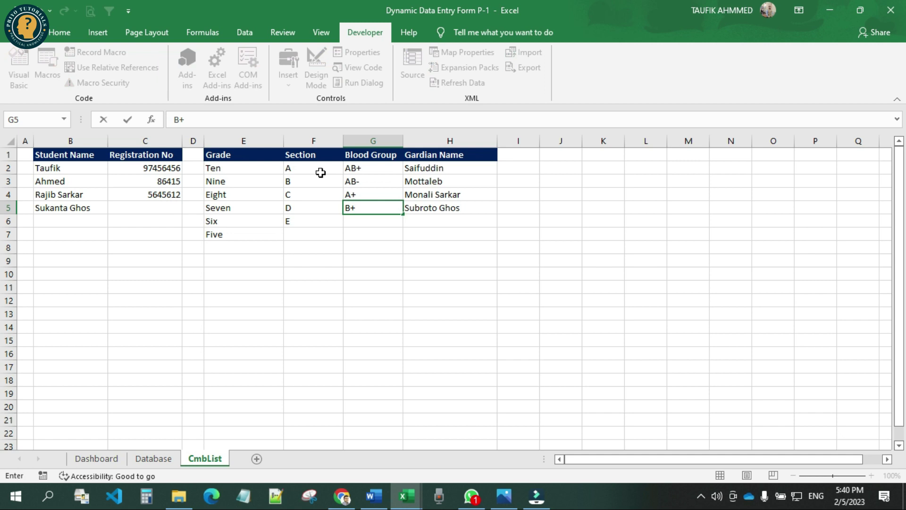
key(Return)
text(A-)
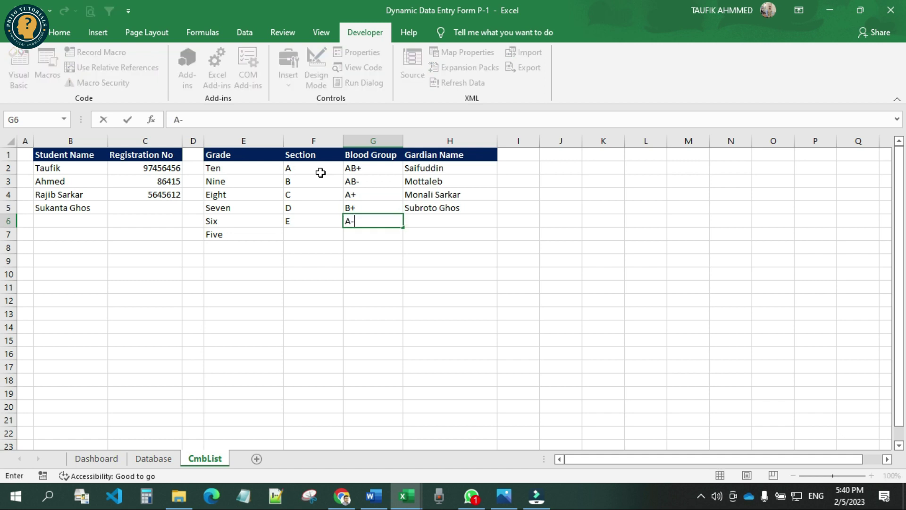
key(Return)
text(B-)
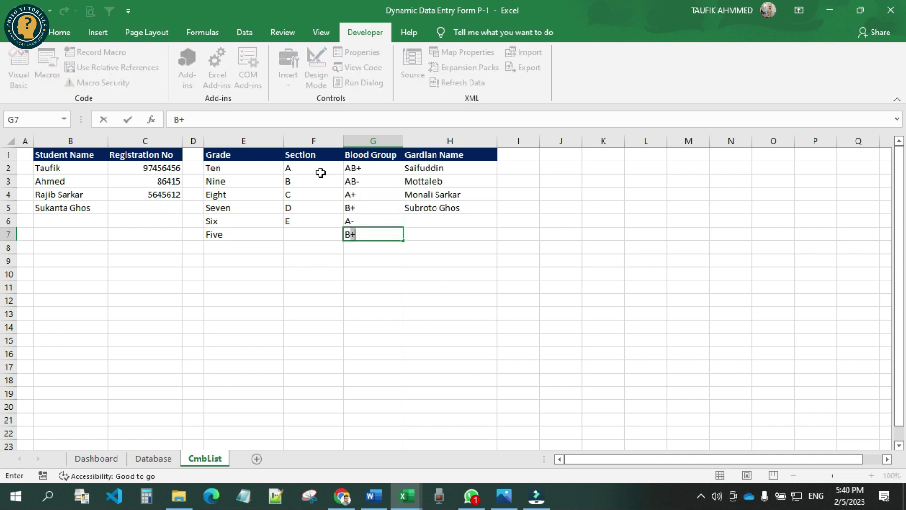
key(Return)
text(AB)
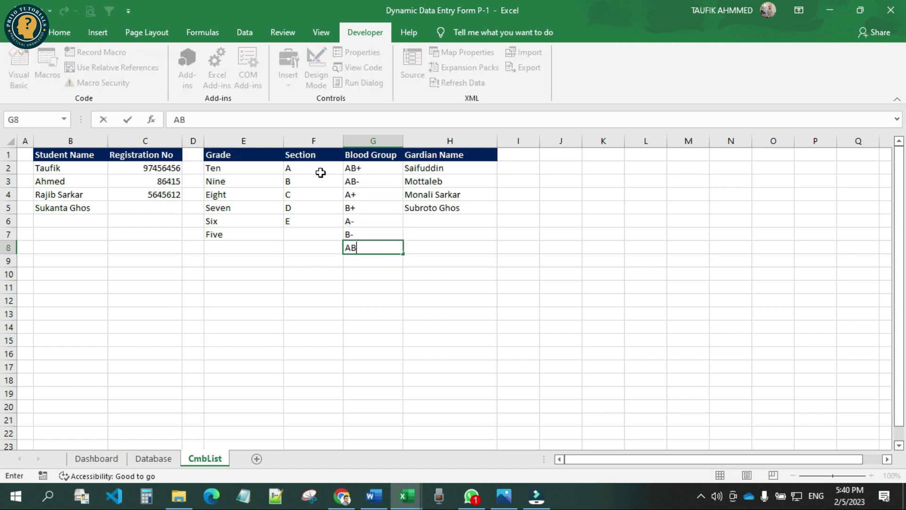
key(Return)
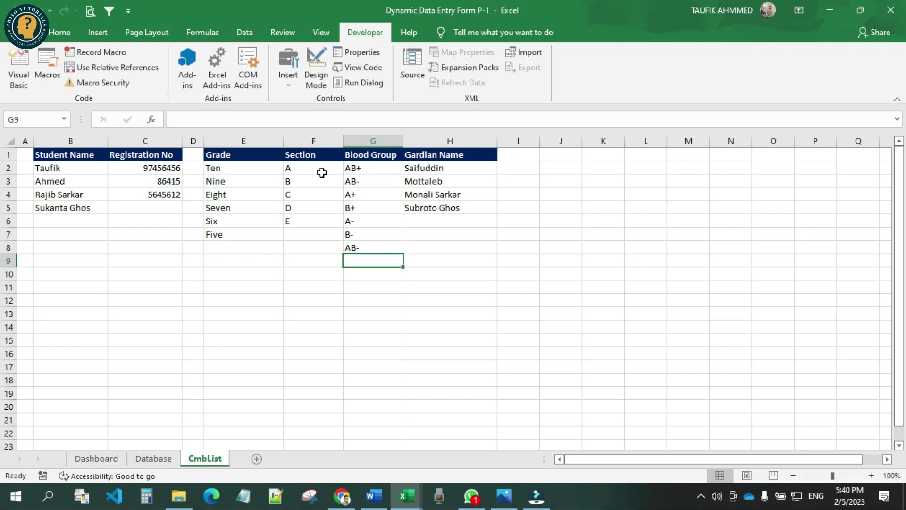
Step: Launch the Student Form from the Dashboard and check the Student Name, Registration No and Grade dropdowns
click(96, 458)
click(160, 174)
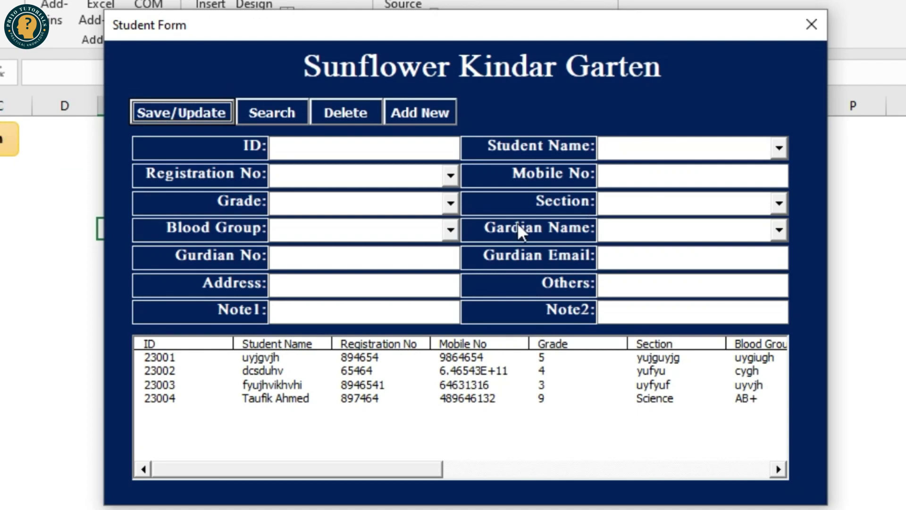
click(783, 151)
click(781, 147)
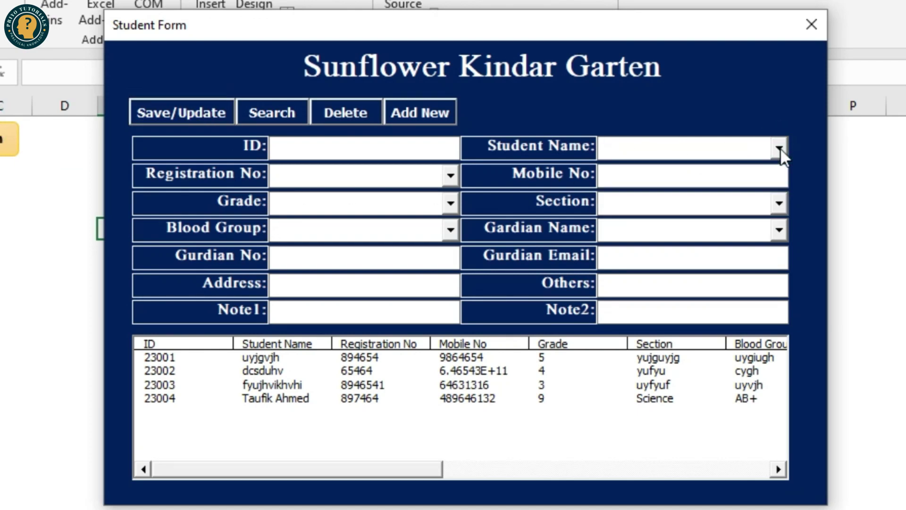
click(447, 180)
click(450, 175)
click(451, 203)
click(452, 203)
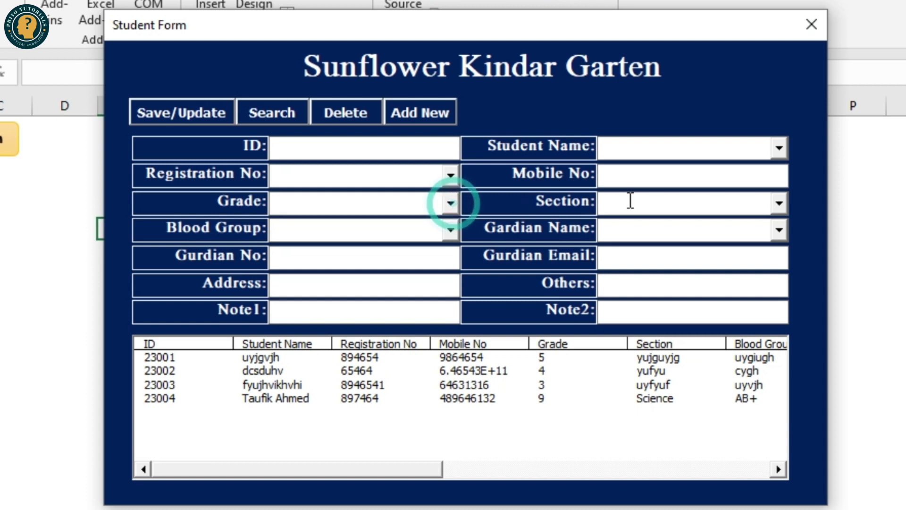
Step: Choose Section B and Blood Group A+ from their combo boxes
click(778, 202)
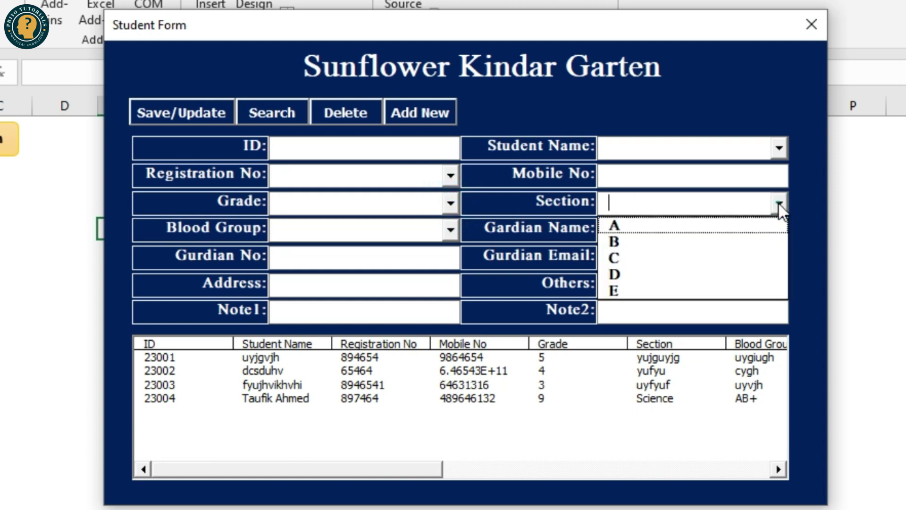
click(633, 239)
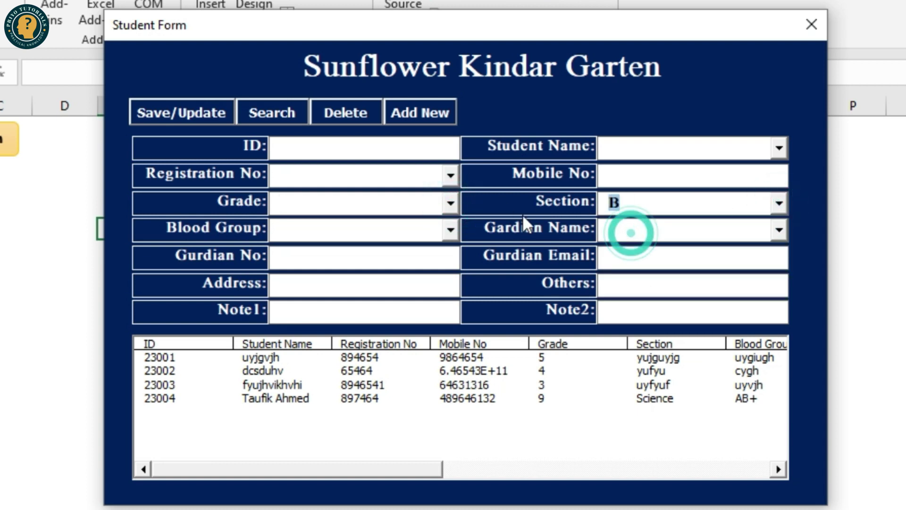
click(451, 230)
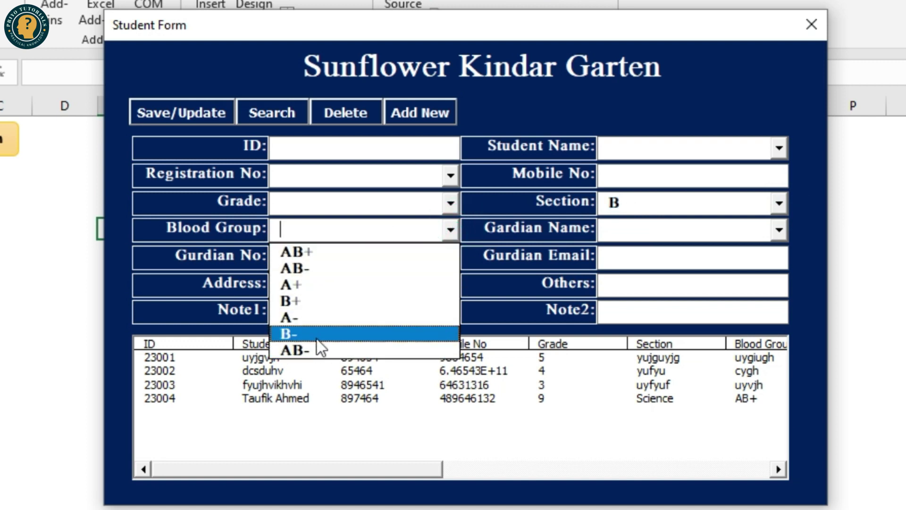
click(307, 284)
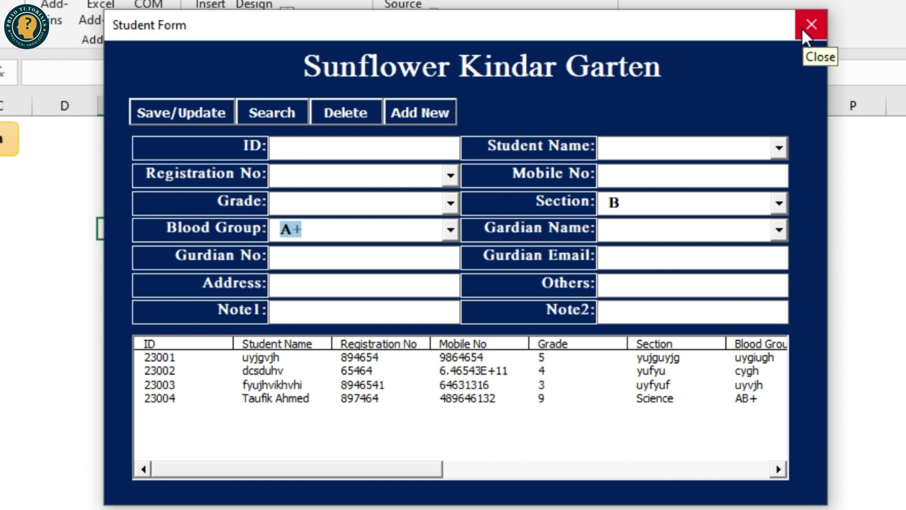
Step: Start a new blank record, then pick the student's name and registration number from their lists
click(336, 151)
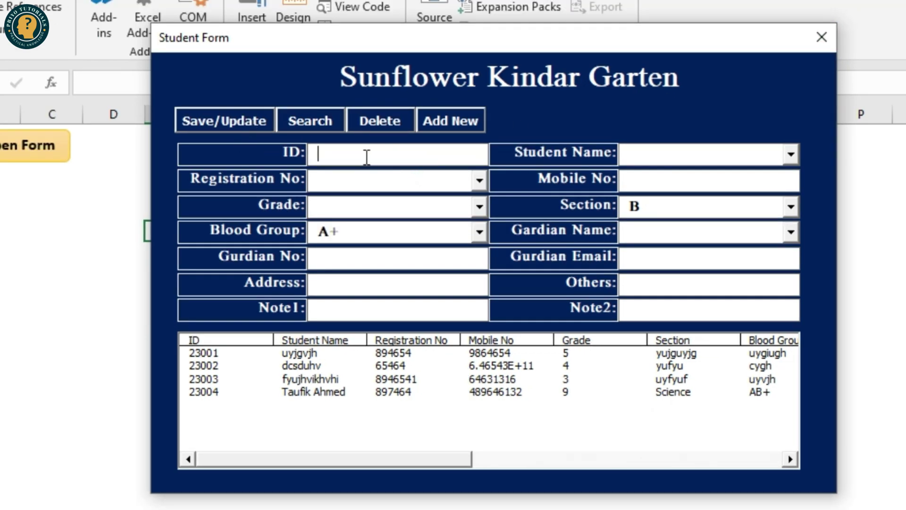
click(444, 121)
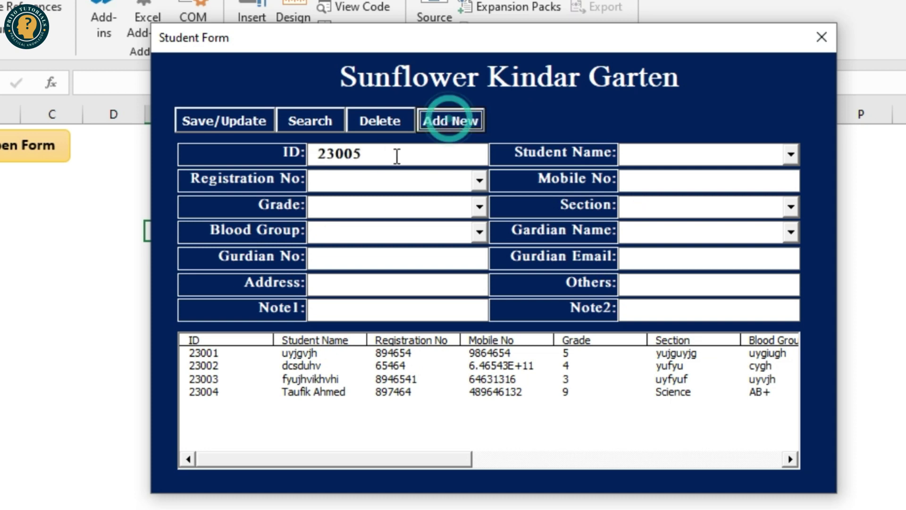
click(667, 158)
click(795, 153)
click(722, 193)
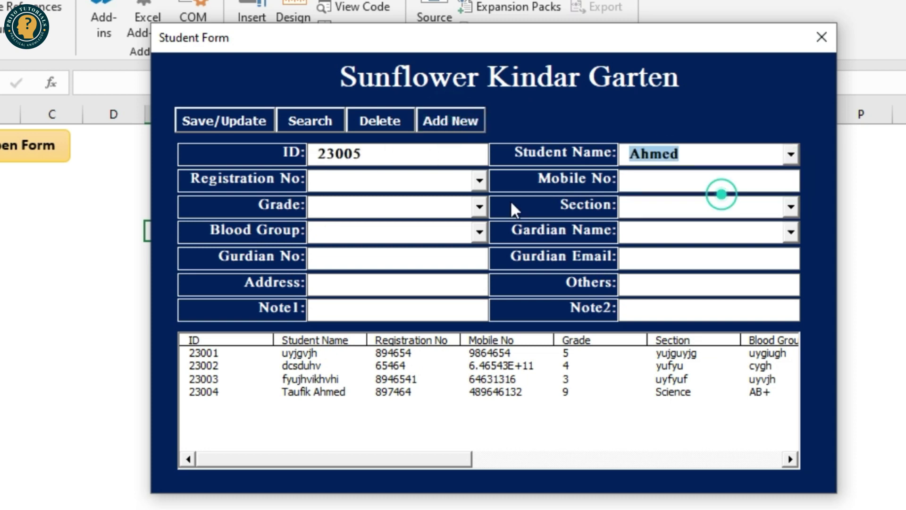
click(480, 180)
click(410, 217)
Step: Enter the mobile number, Grade Eight, Section C and blood group AB-
click(658, 180)
text(9745641)
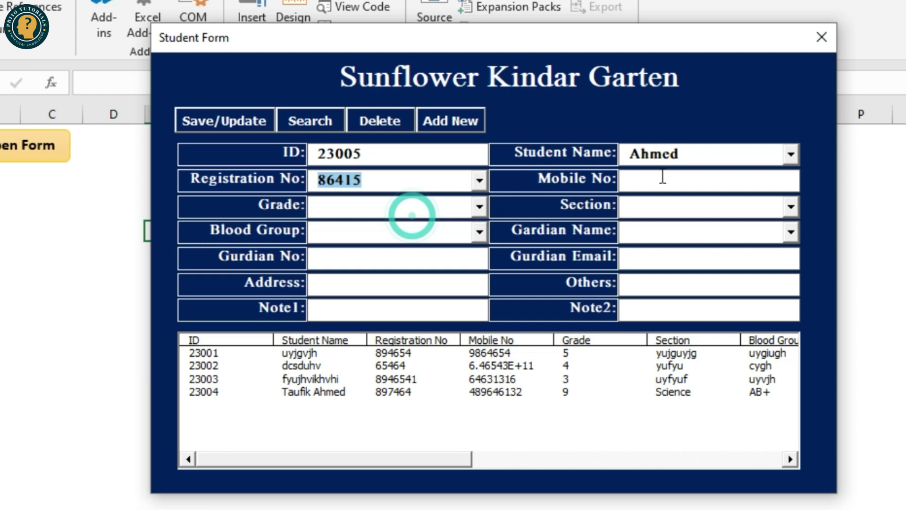
key(Tab)
text(E)
key(Tab)
key(Down)
key(Down)
key(Down)
key(Tab)
text(AB-)
Step: Enter the guardian's name, phone number and e-mail address
key(Tab)
key(Tab)
text(89646516)
key(Tab)
text(dtyfhvjh)
key(Tab)
Step: Fill the address, Others and Note2 fields with placeholder text and save record 23005
text(uigukjv)
key(Tab)
text(uigkkjb)
key(Tab)
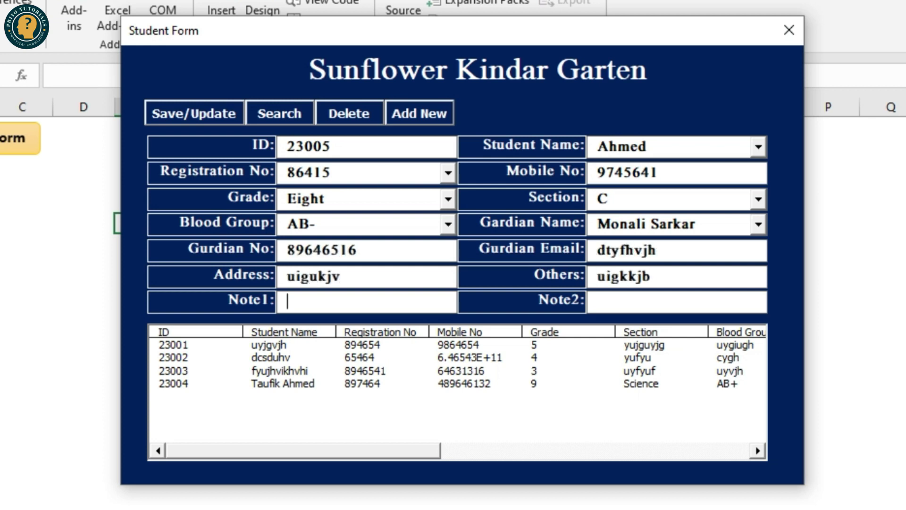
text(kbvjv)
key(Tab)
text(guikghjn)
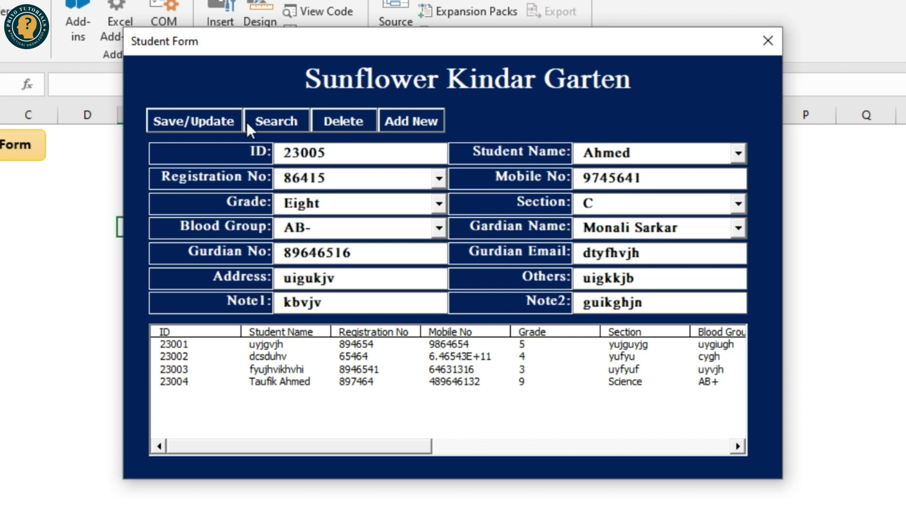
click(203, 121)
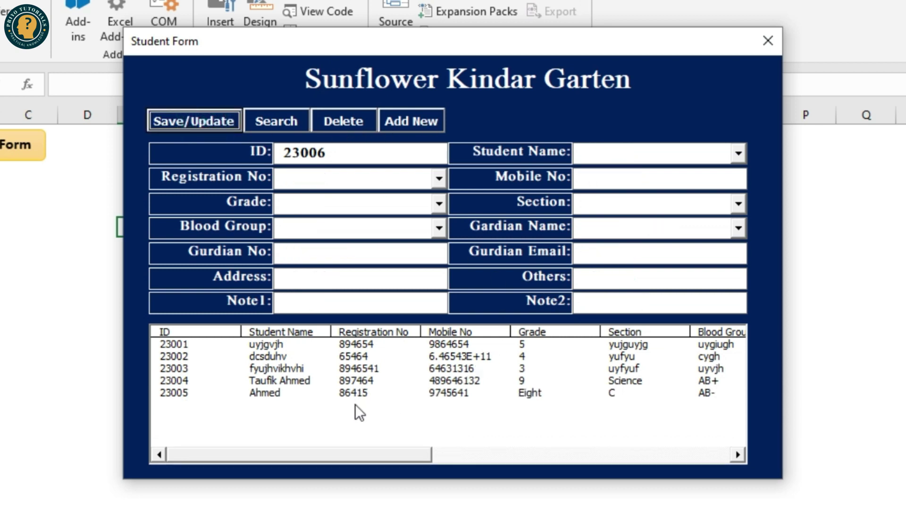
Step: Reload record 23005 from the list into the fields and move the form window higher
click(261, 392)
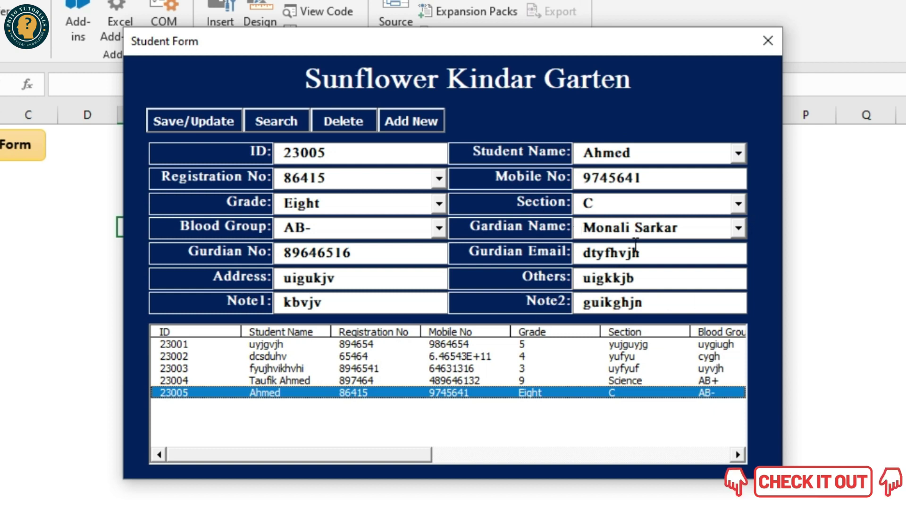
mouse_move(609, 47)
mouse_down()
mouse_move(590, 81)
mouse_move(495, 41)
mouse_up()
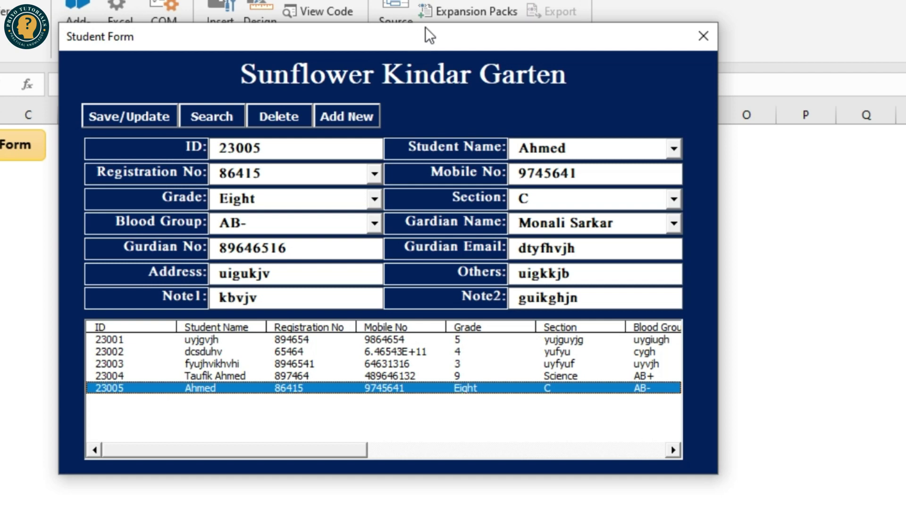
drag(426, 27, 423, 0)
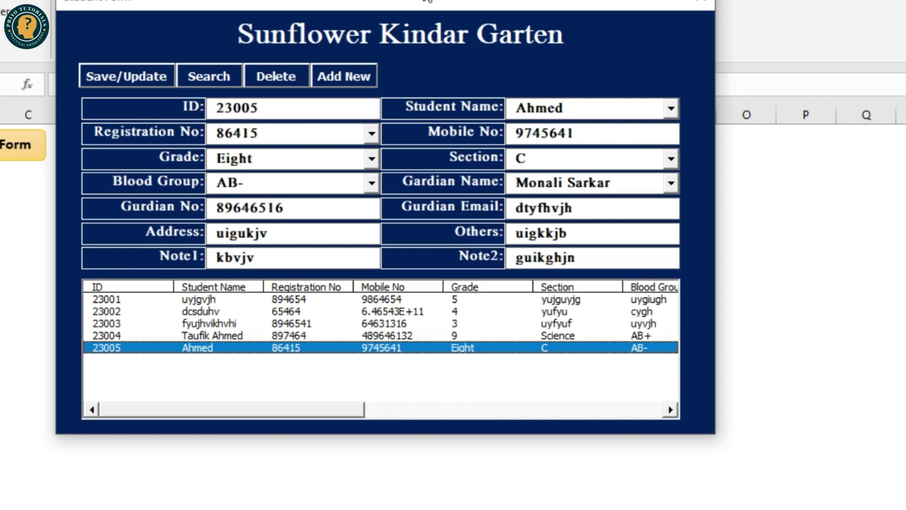